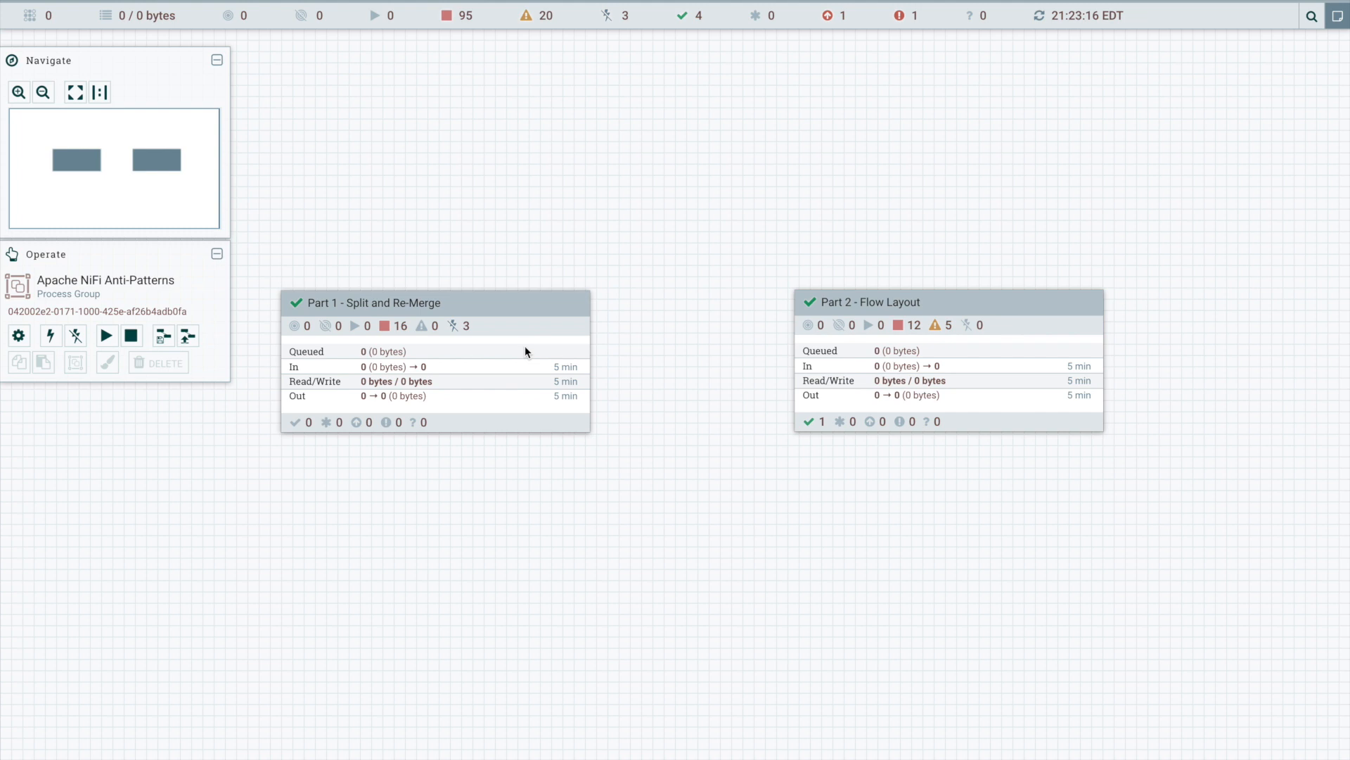
- Open the Part 2 - Flow Layout process group and enter the Messy Layout group inside it
mouse_move(525, 341)
double_click(839, 347)
double_click(767, 279)
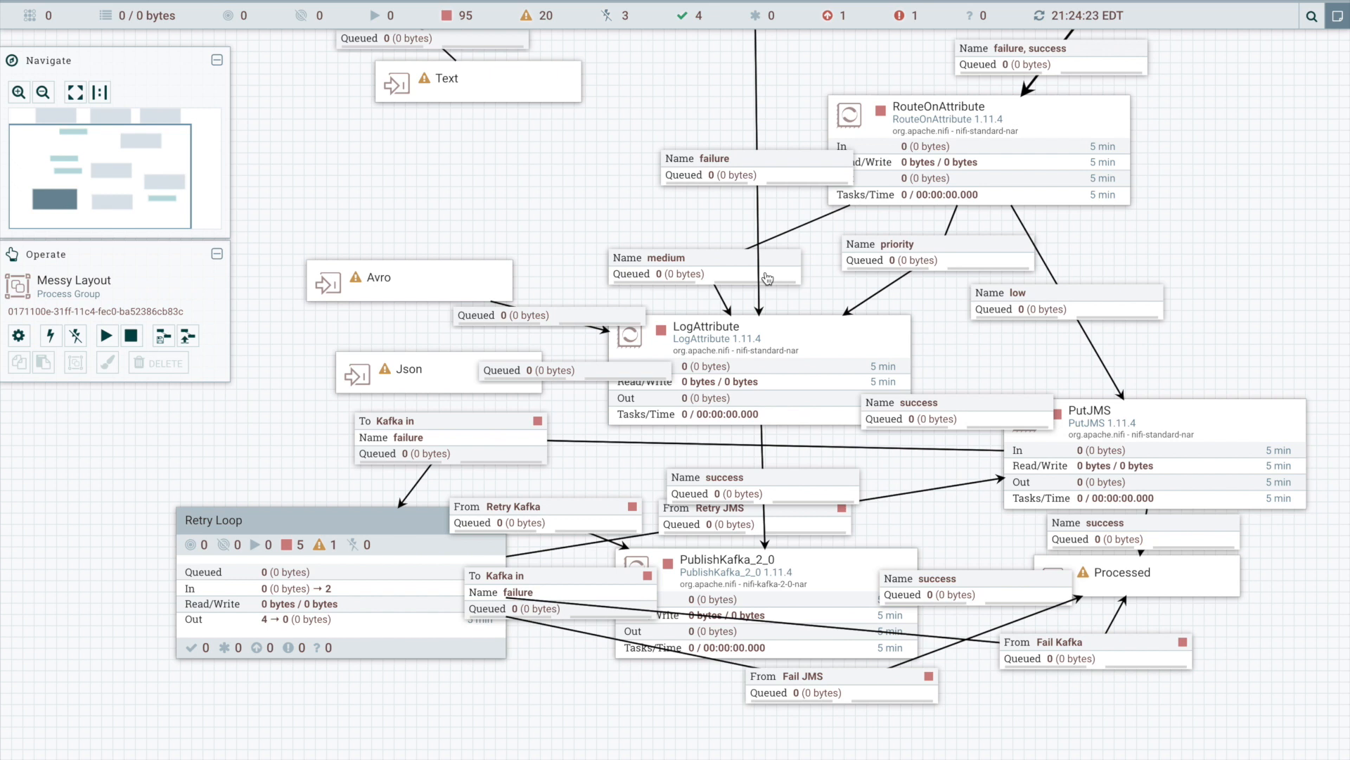
- Move the RouteOnAttribute processor to open canvas far to the right of ReplaceText
click(768, 604)
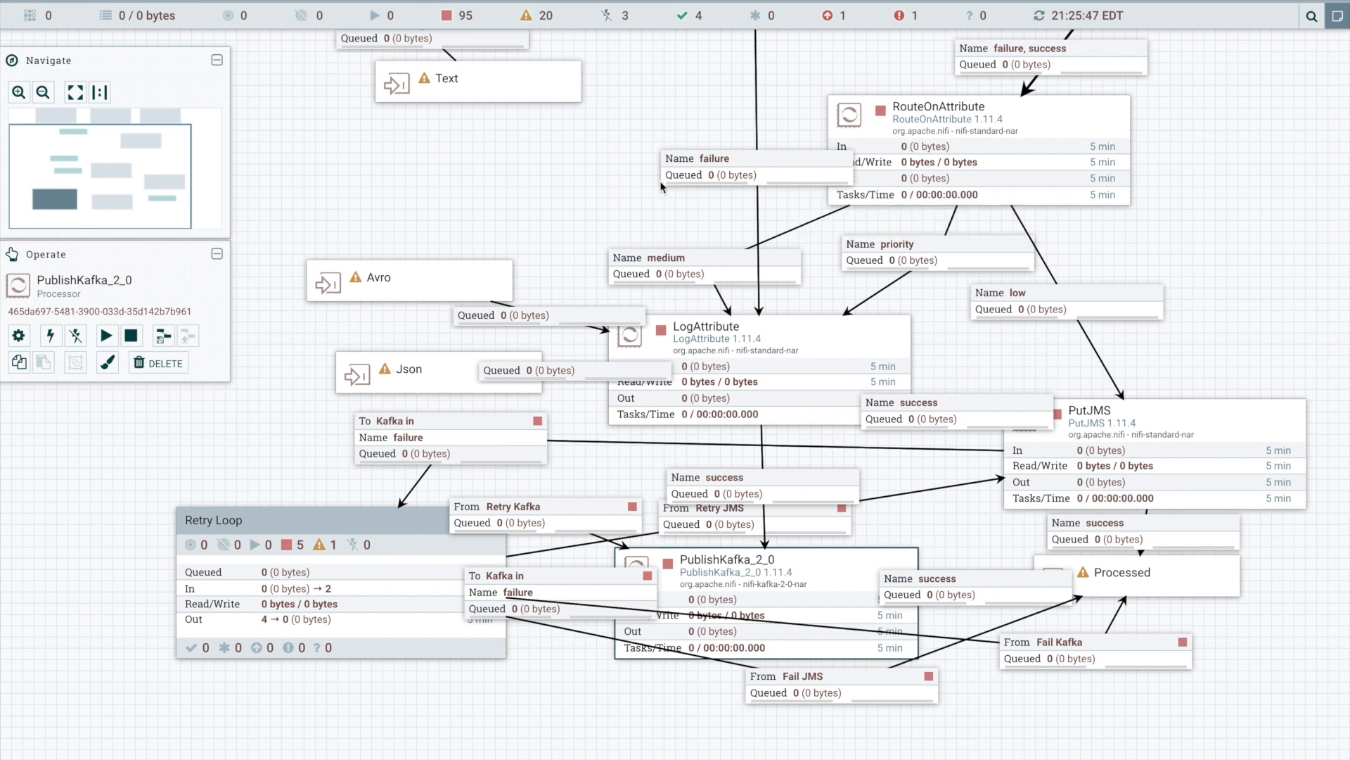
drag(595, 186, 769, 458)
drag(1059, 335, 791, 338)
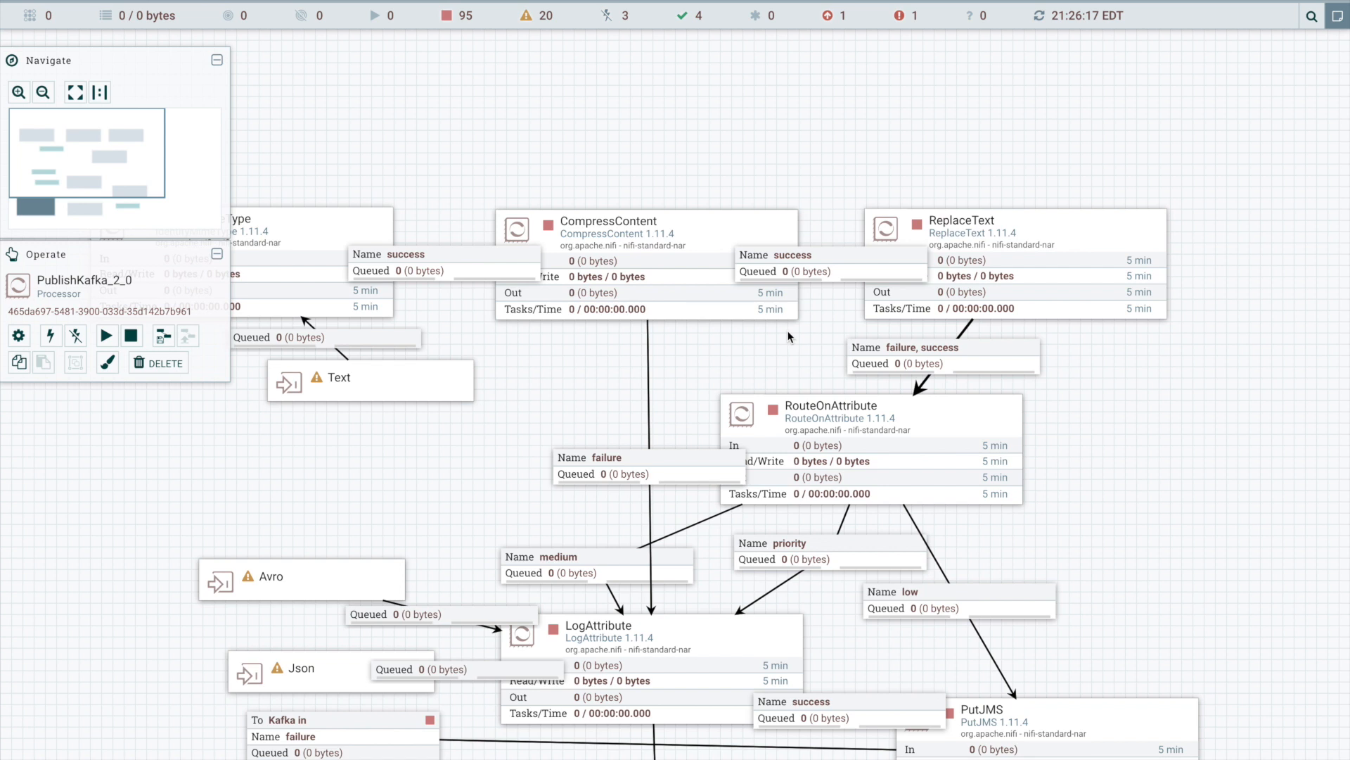
click(422, 267)
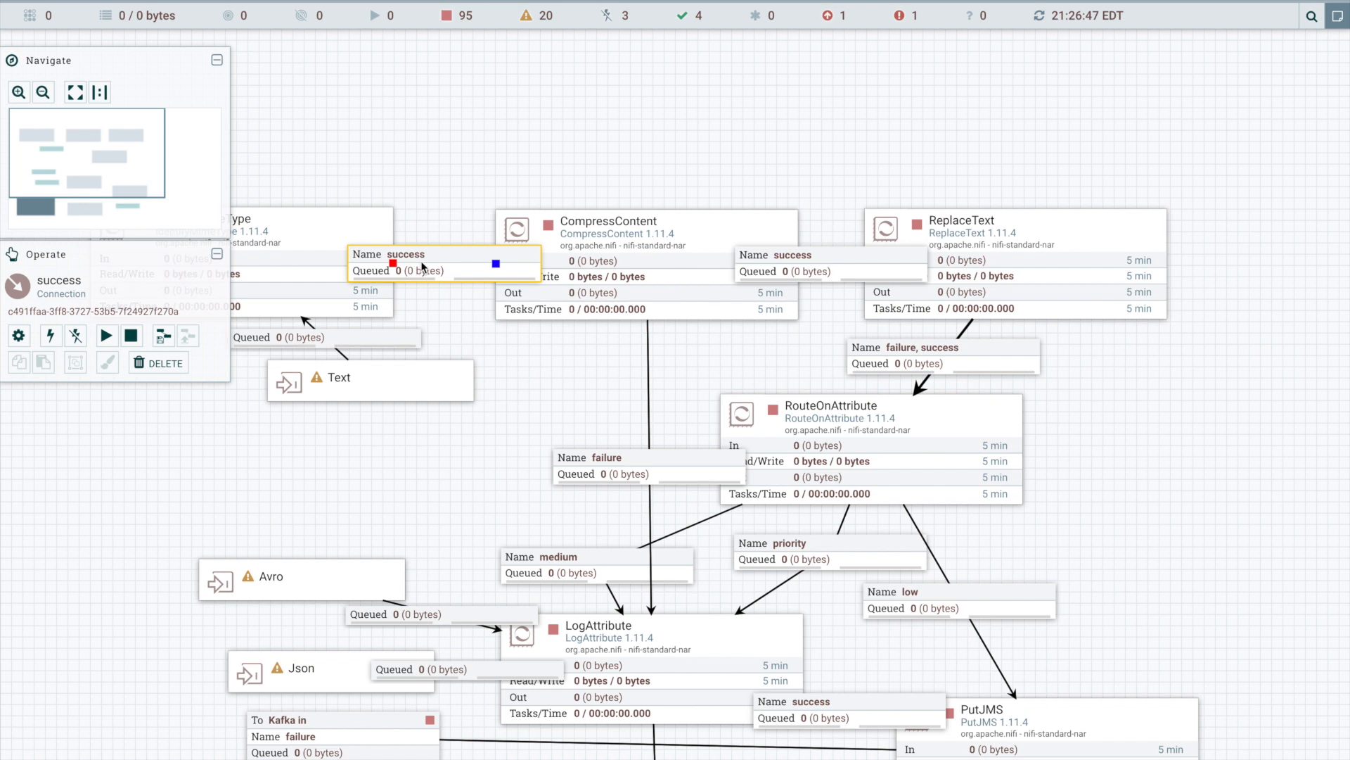
mouse_move(743, 420)
click(749, 428)
drag(750, 429, 1266, 355)
drag(766, 362, 1127, 406)
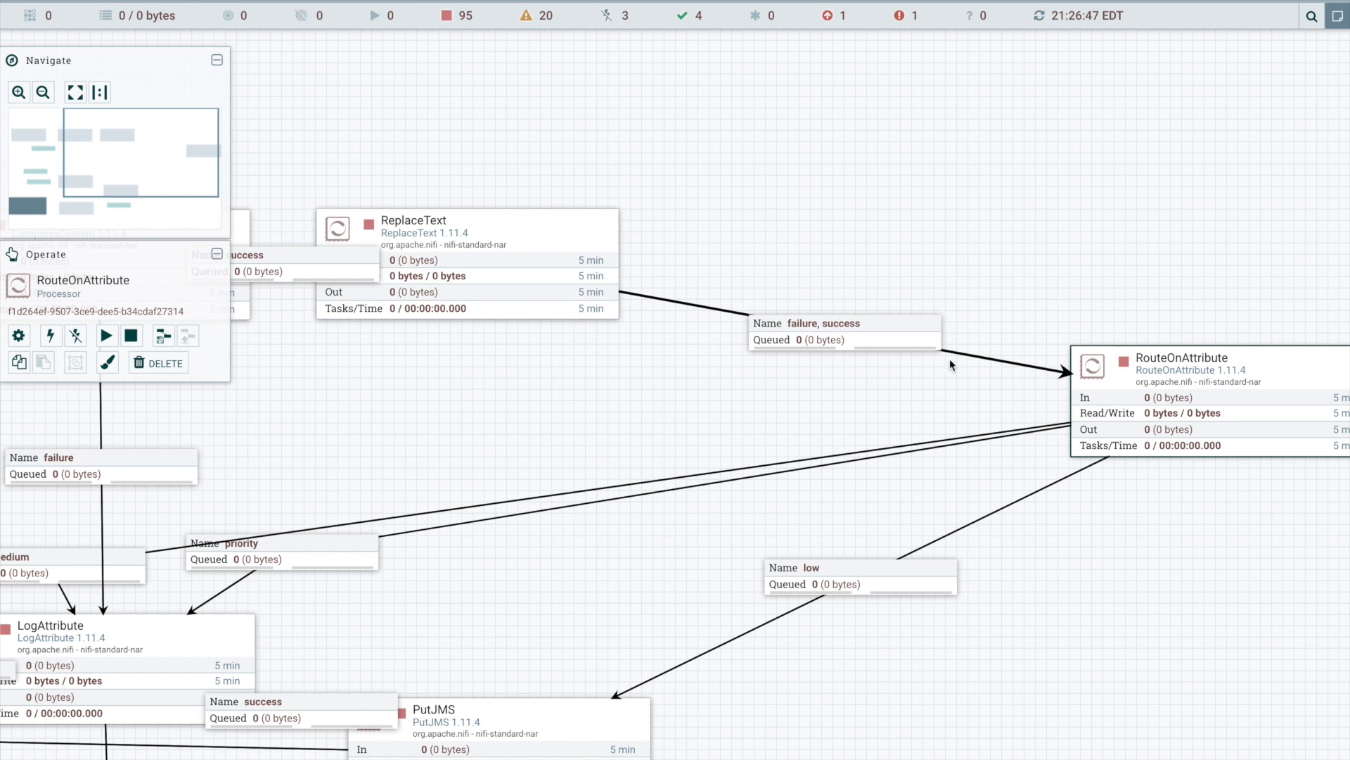
- Place LogAttribute below and slightly right of RouteOnAttribute, and put ReplaceText directly above RouteOnAttribute
click(802, 340)
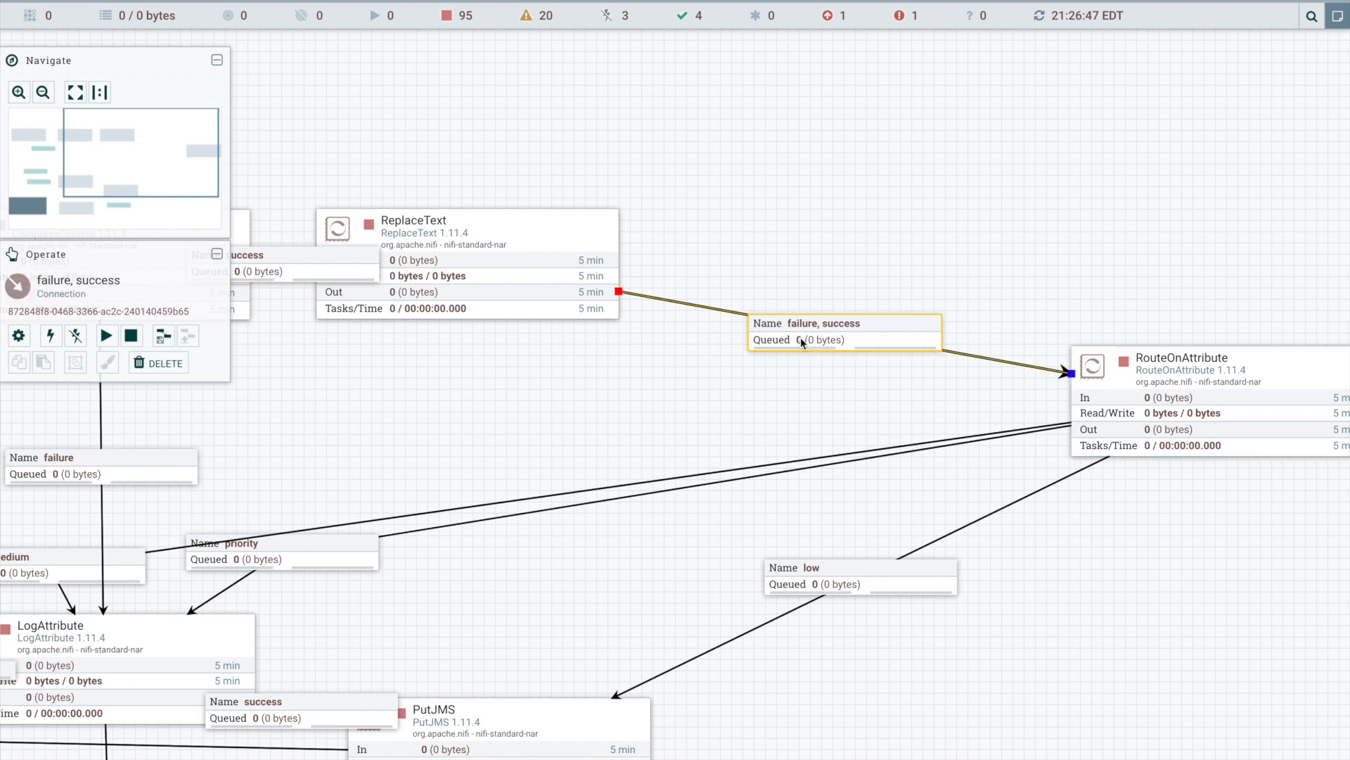
click(912, 445)
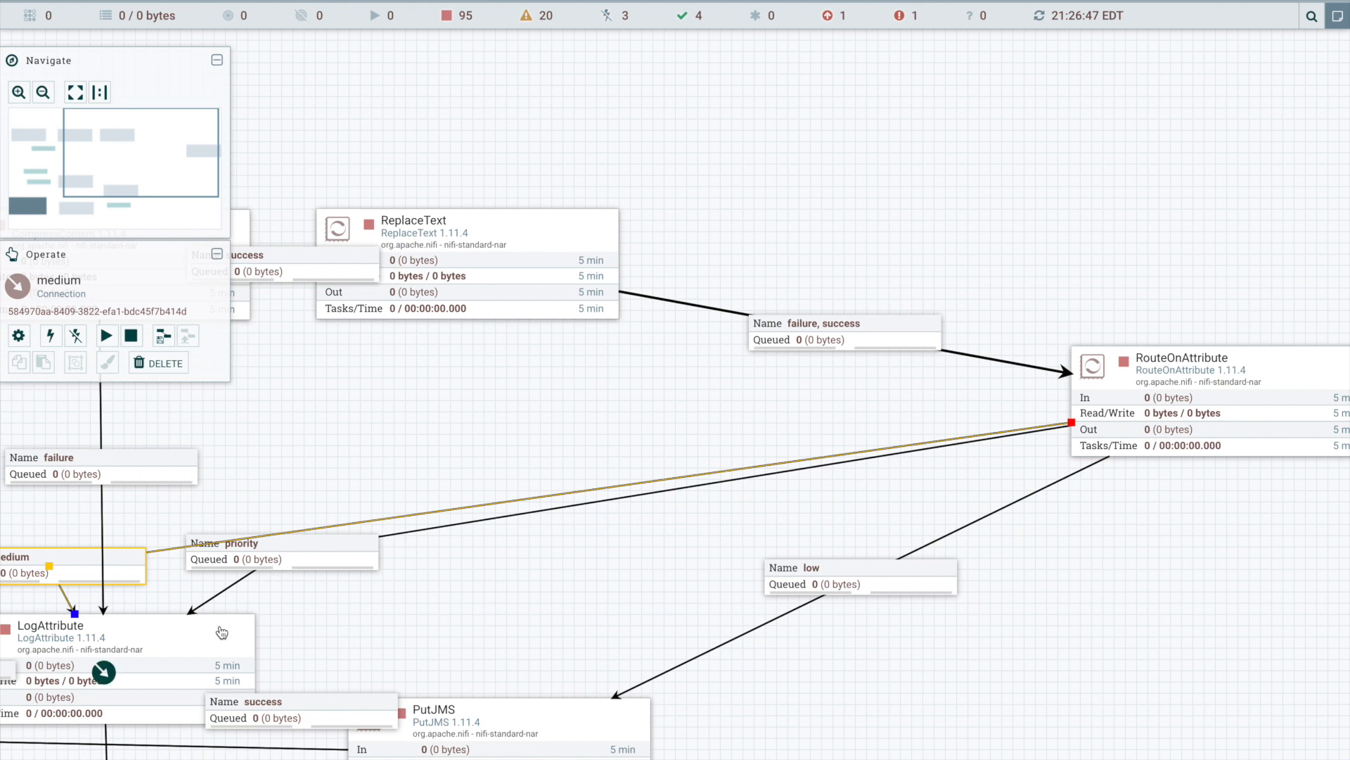
click(222, 632)
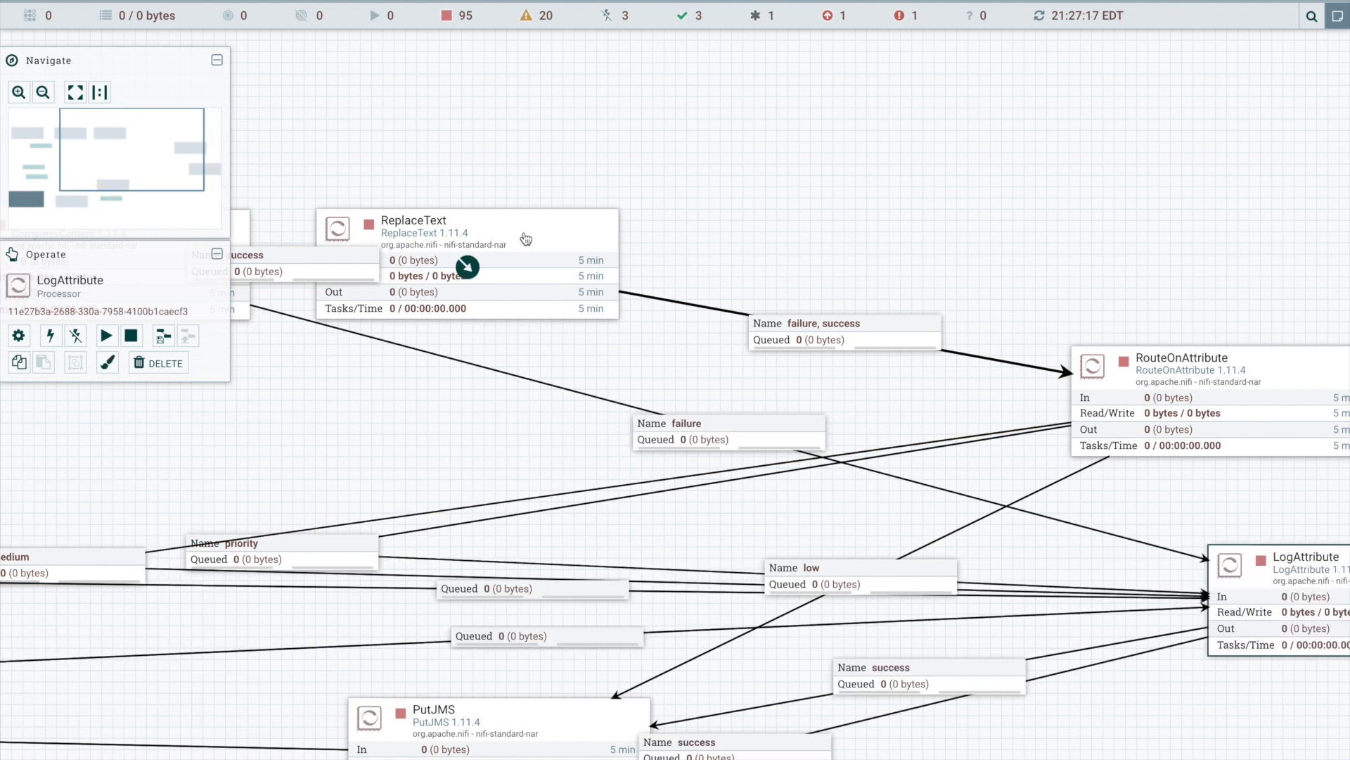
drag(526, 239, 1274, 193)
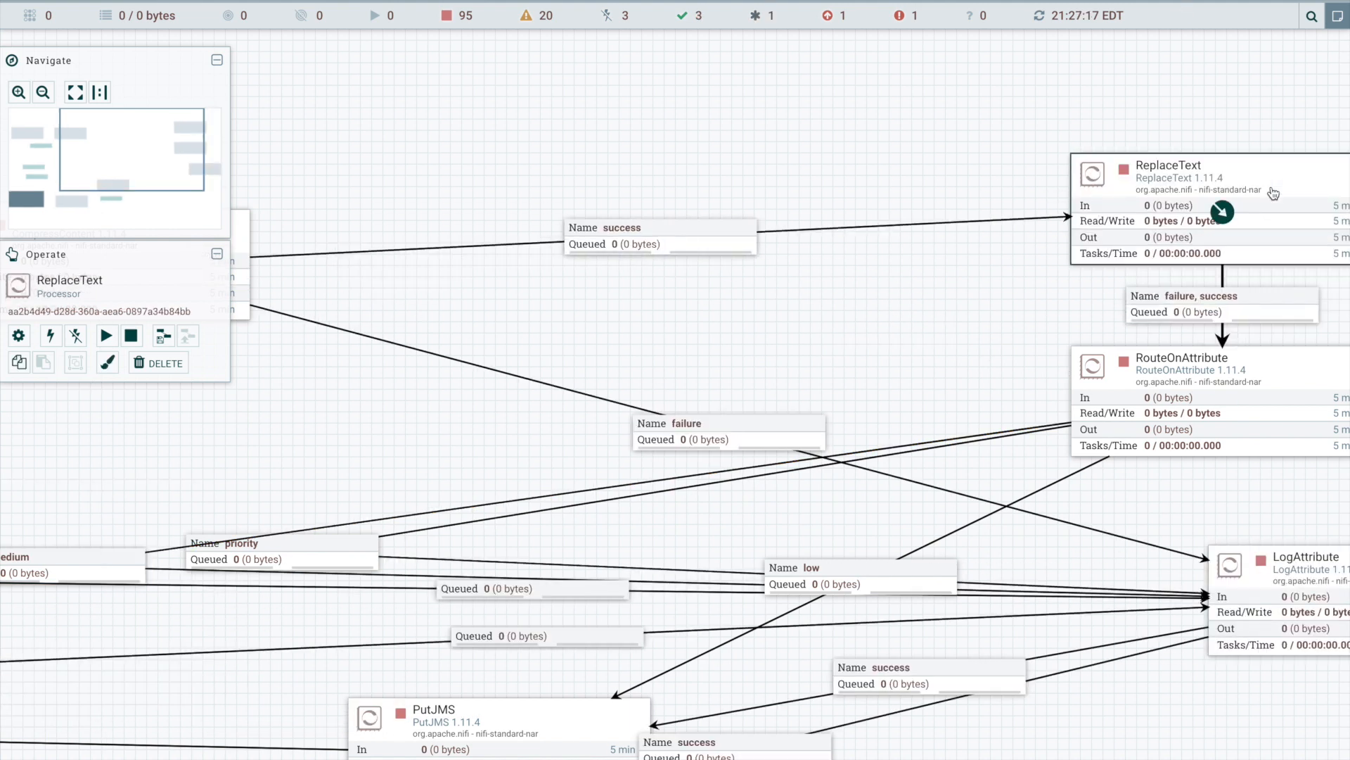
- Stack CompressContent, IdentifyMimeType and the Text input port in flow order above ReplaceText to form a single column
drag(262, 277, 738, 292)
drag(561, 294, 1107, 162)
drag(276, 248, 847, 114)
drag(299, 391, 753, 305)
drag(1069, 314, 521, 545)
drag(701, 387, 1238, 278)
drag(300, 360, 1240, 78)
drag(286, 528, 848, 74)
drag(832, 153, 416, 449)
drag(384, 382, 697, 256)
drag(958, 542, 879, 190)
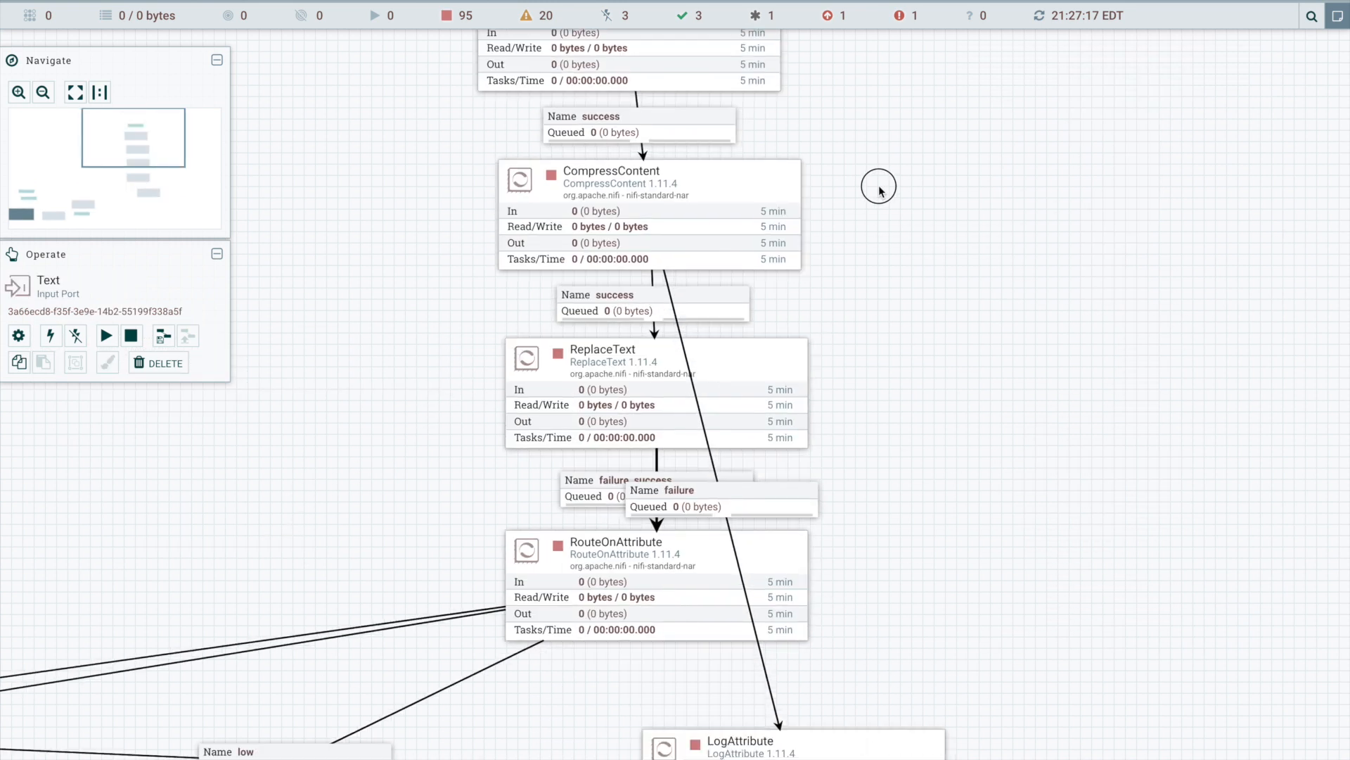
drag(879, 187, 822, 356)
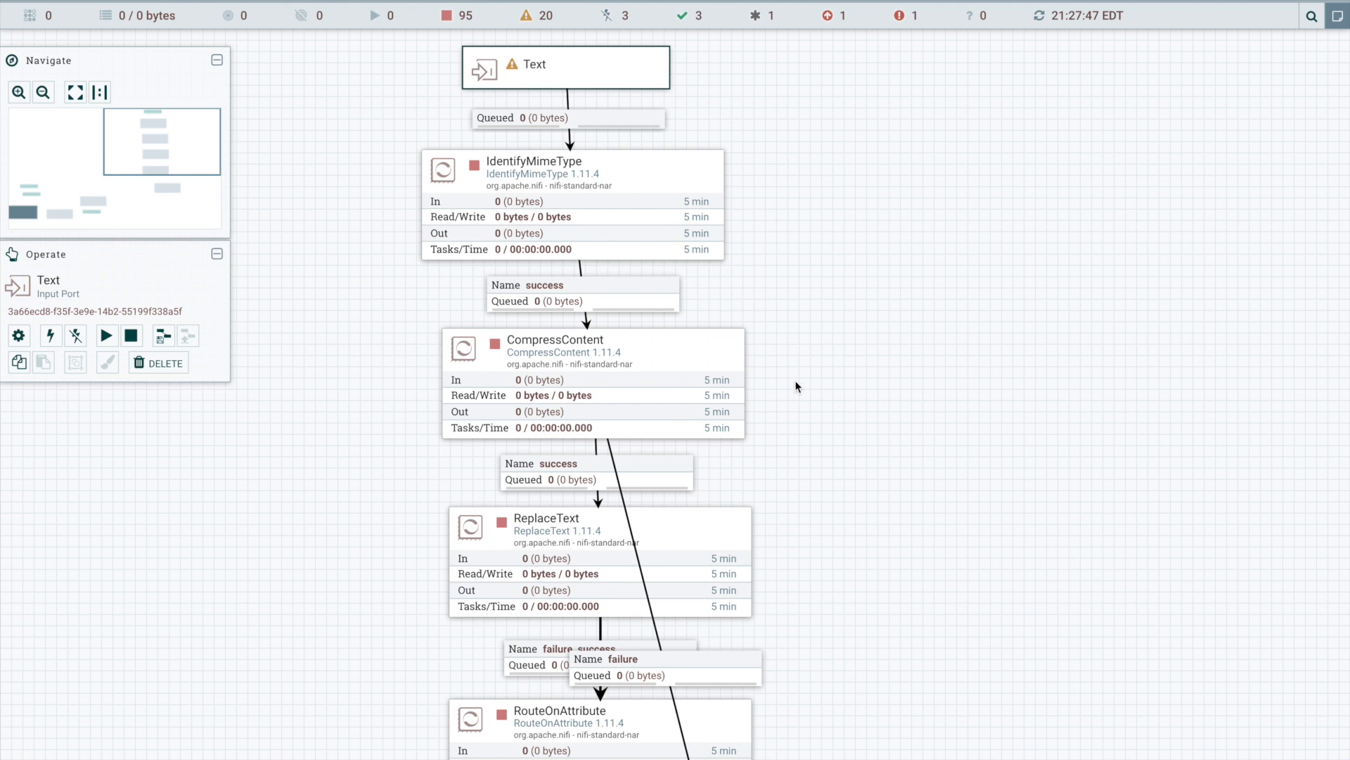
- Align the column from the Text input port down to RouteOnAttribute vertically
scroll(893, 318, down, 2)
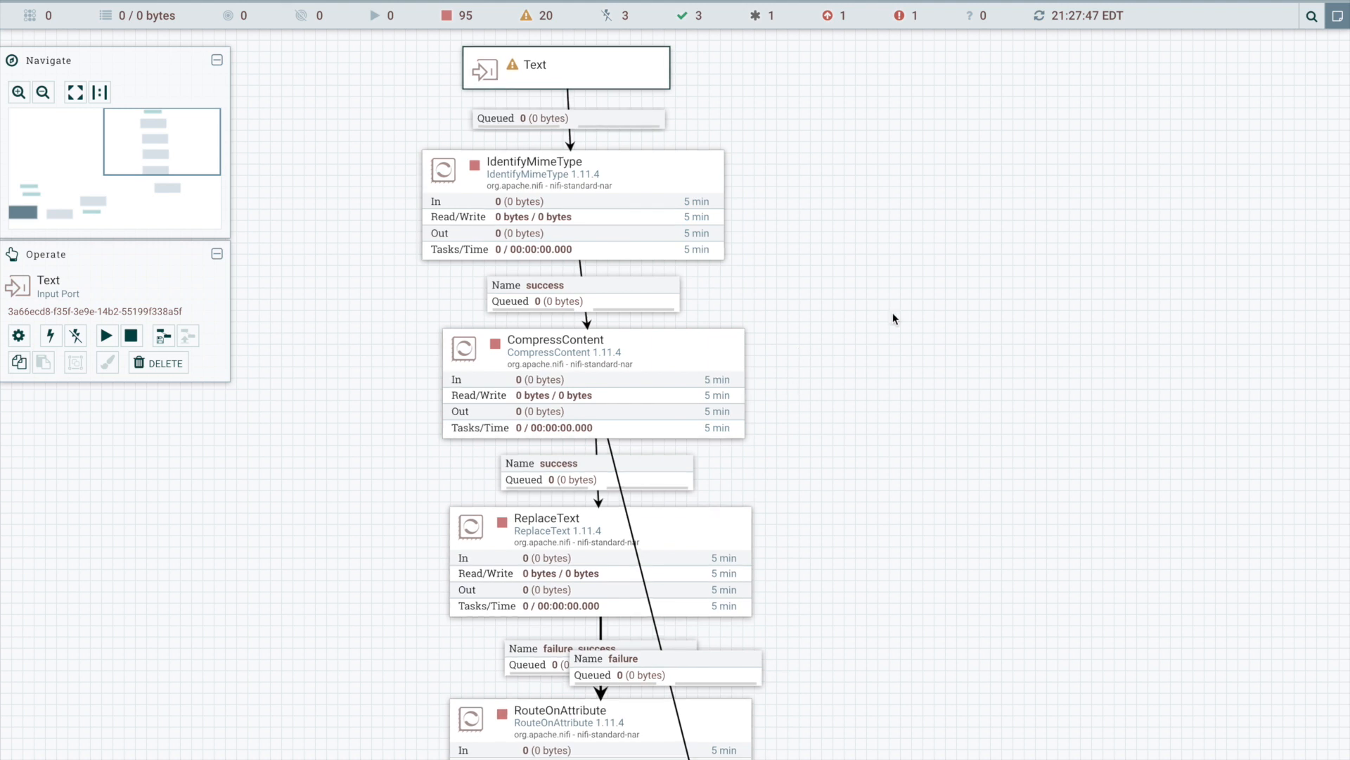
scroll(891, 319, down, 2)
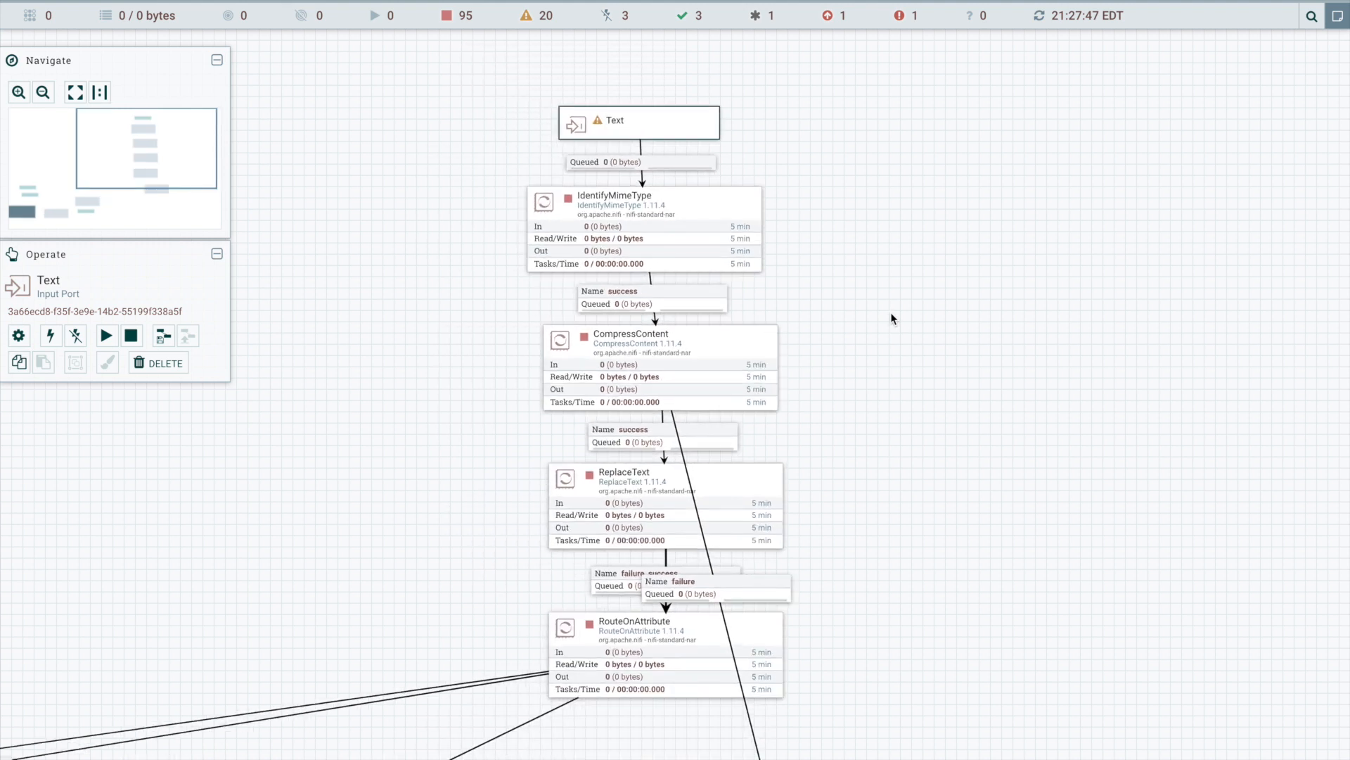
click(867, 306)
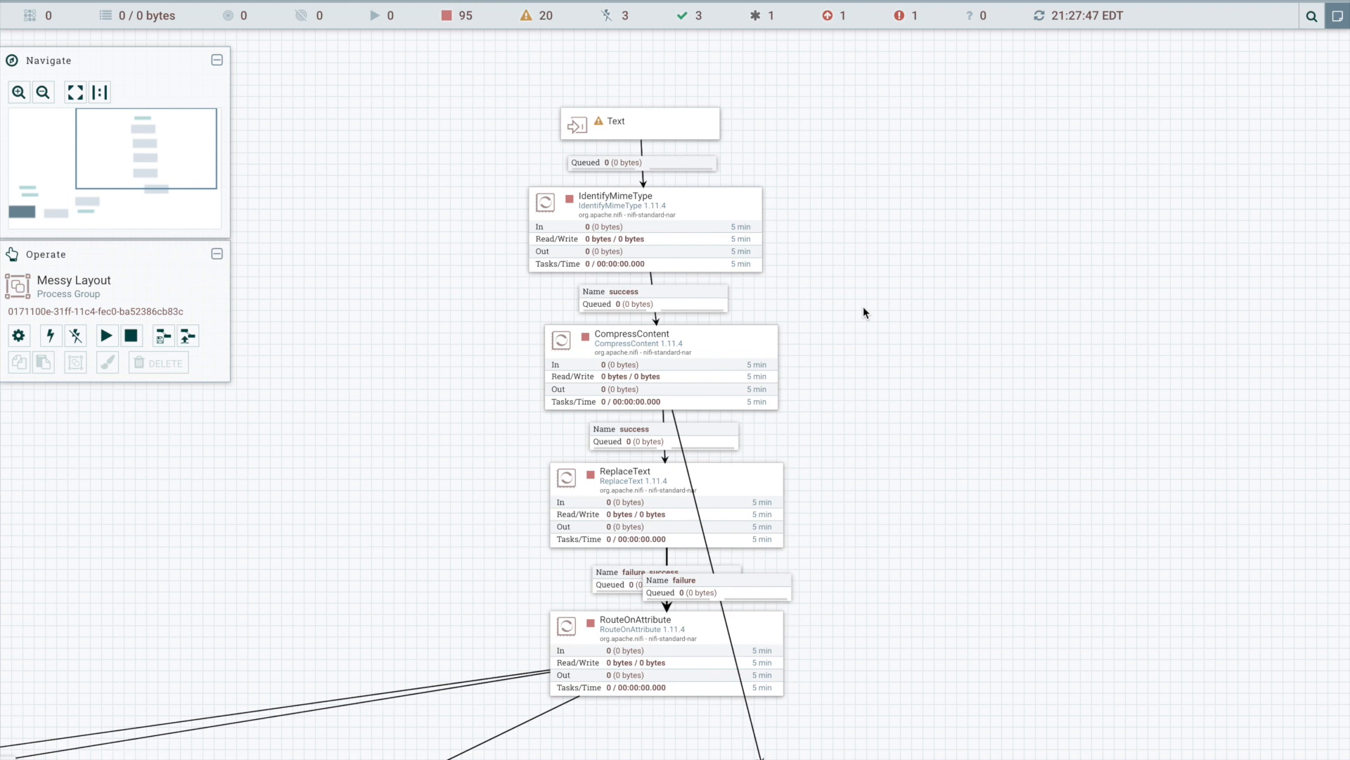
drag(997, 80, 466, 727)
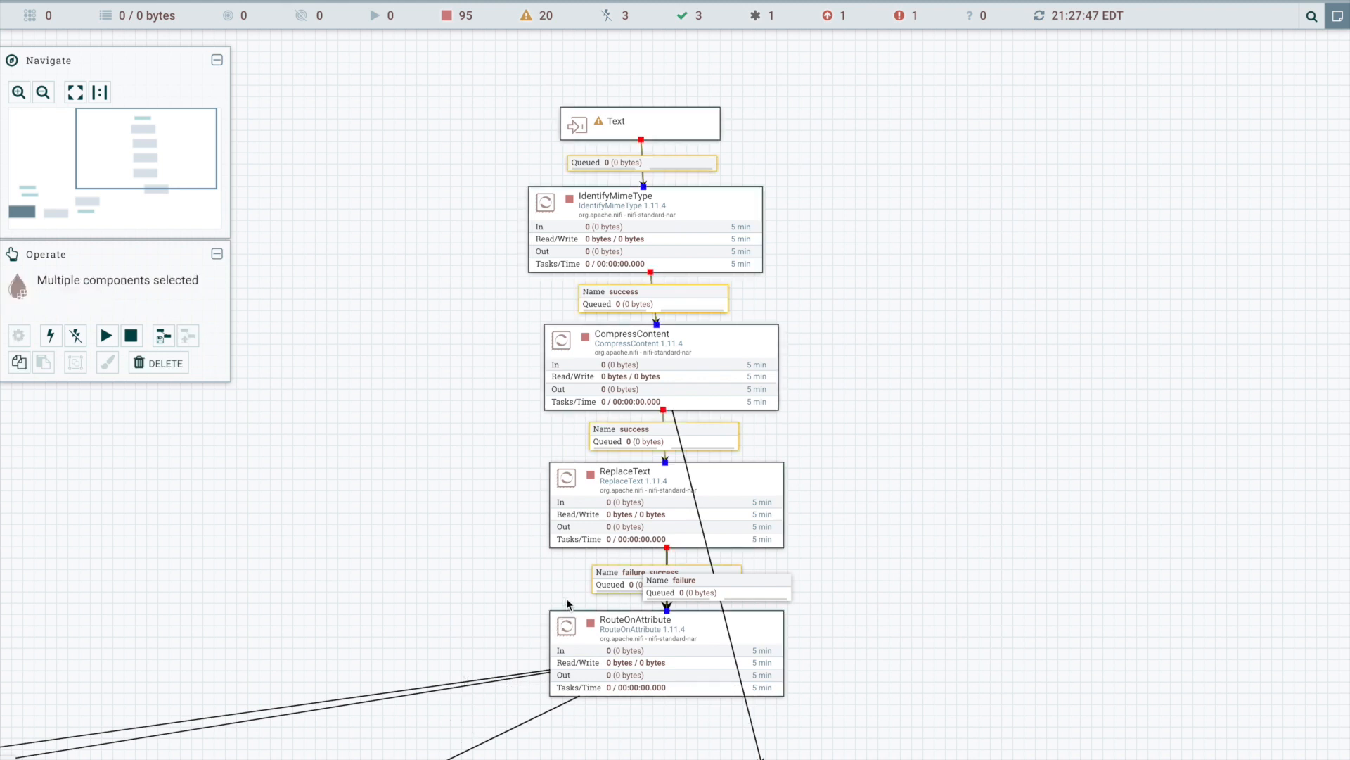
right_click(614, 519)
mouse_move(675, 531)
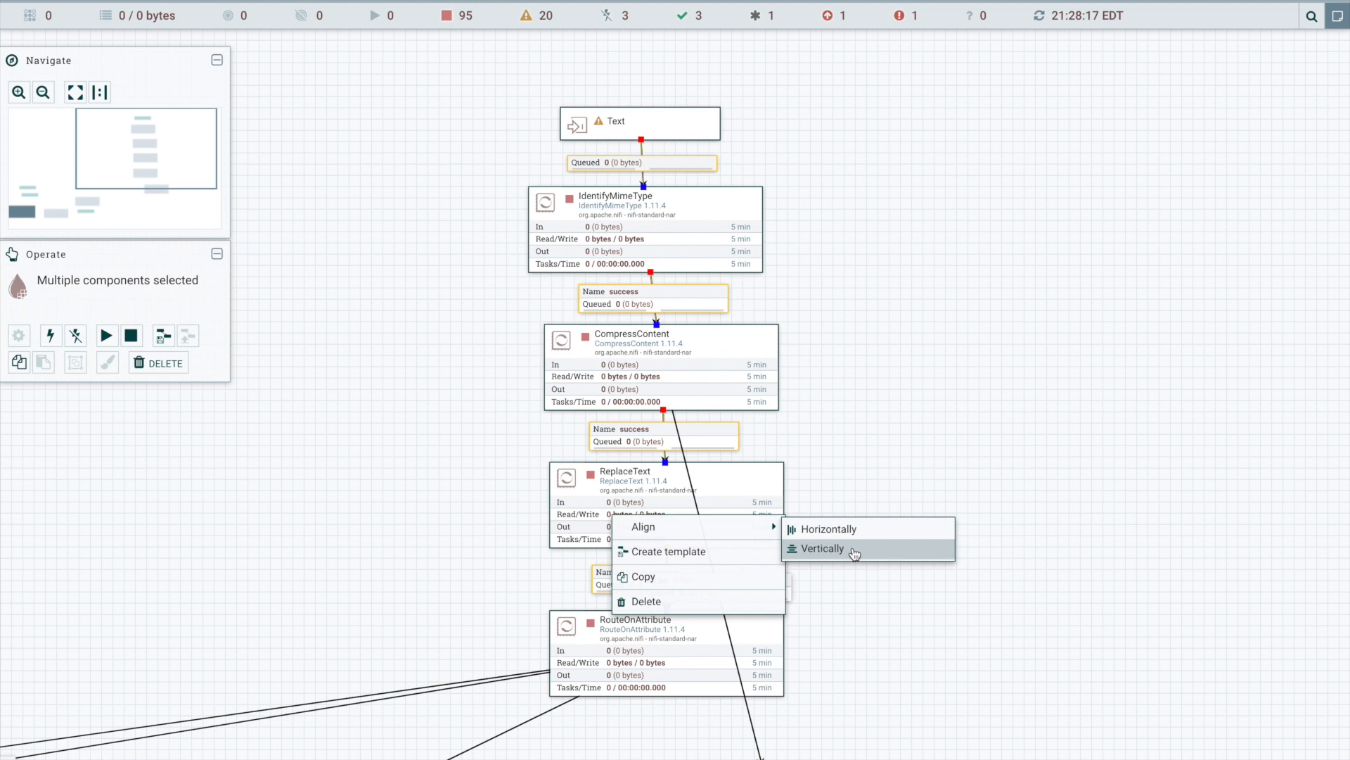
click(881, 555)
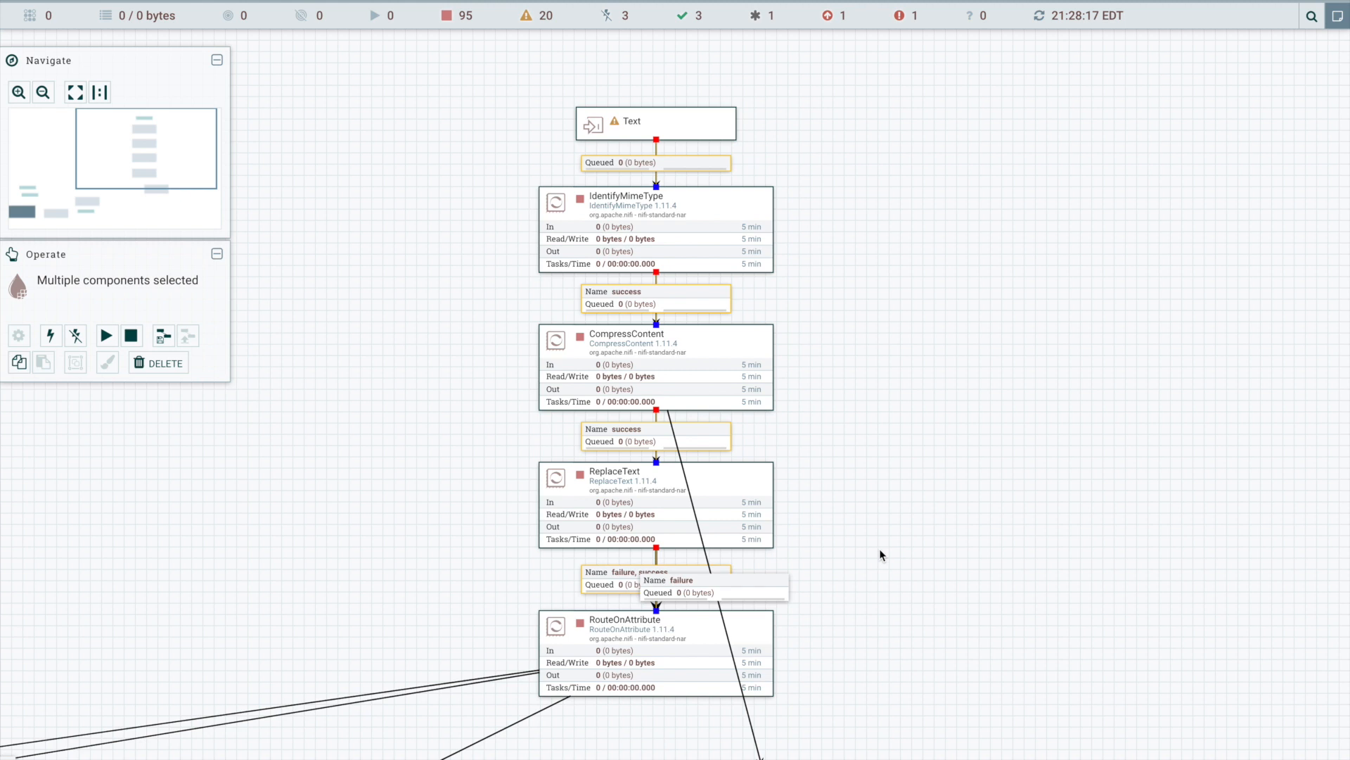
click(880, 553)
- Move LogAttribute to the right of RouteOnAttribute, level with it and clear of the main column
click(331, 542)
drag(332, 542, 434, 328)
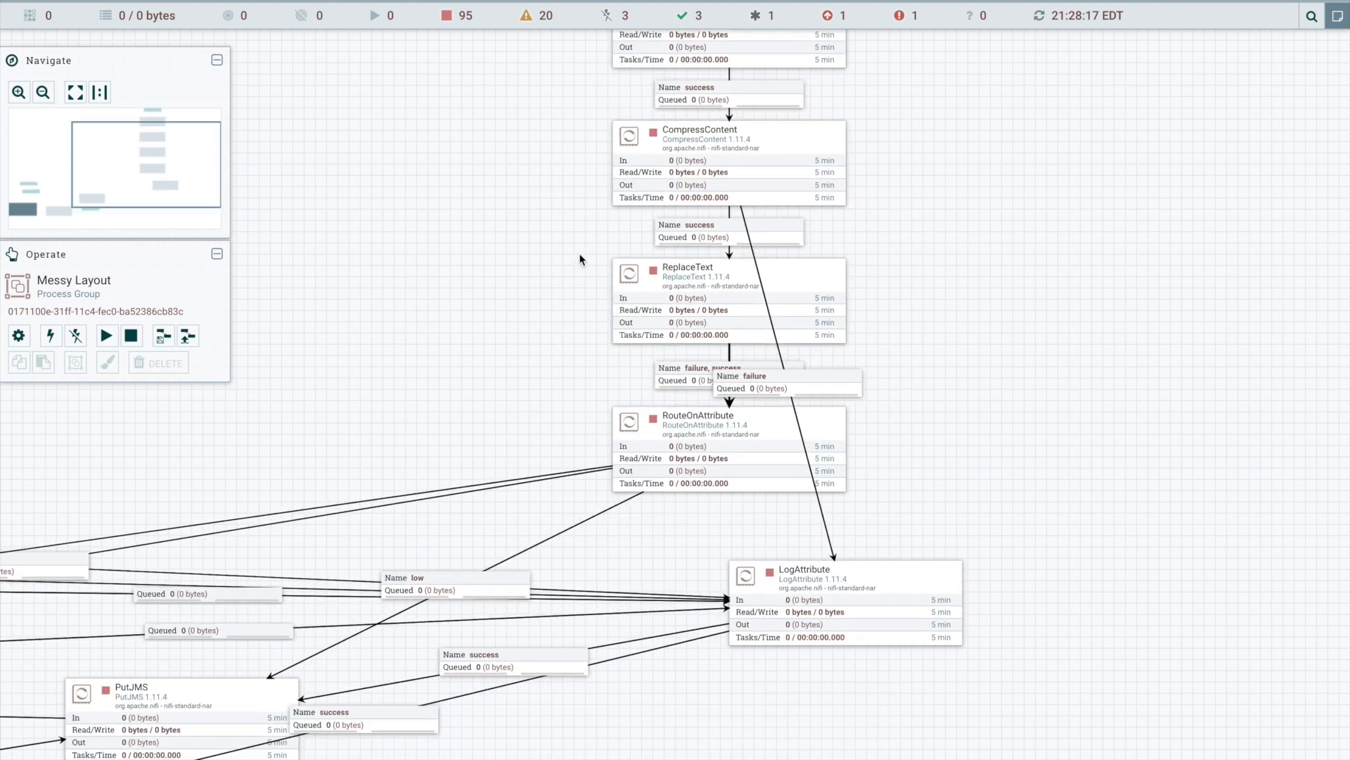
click(698, 237)
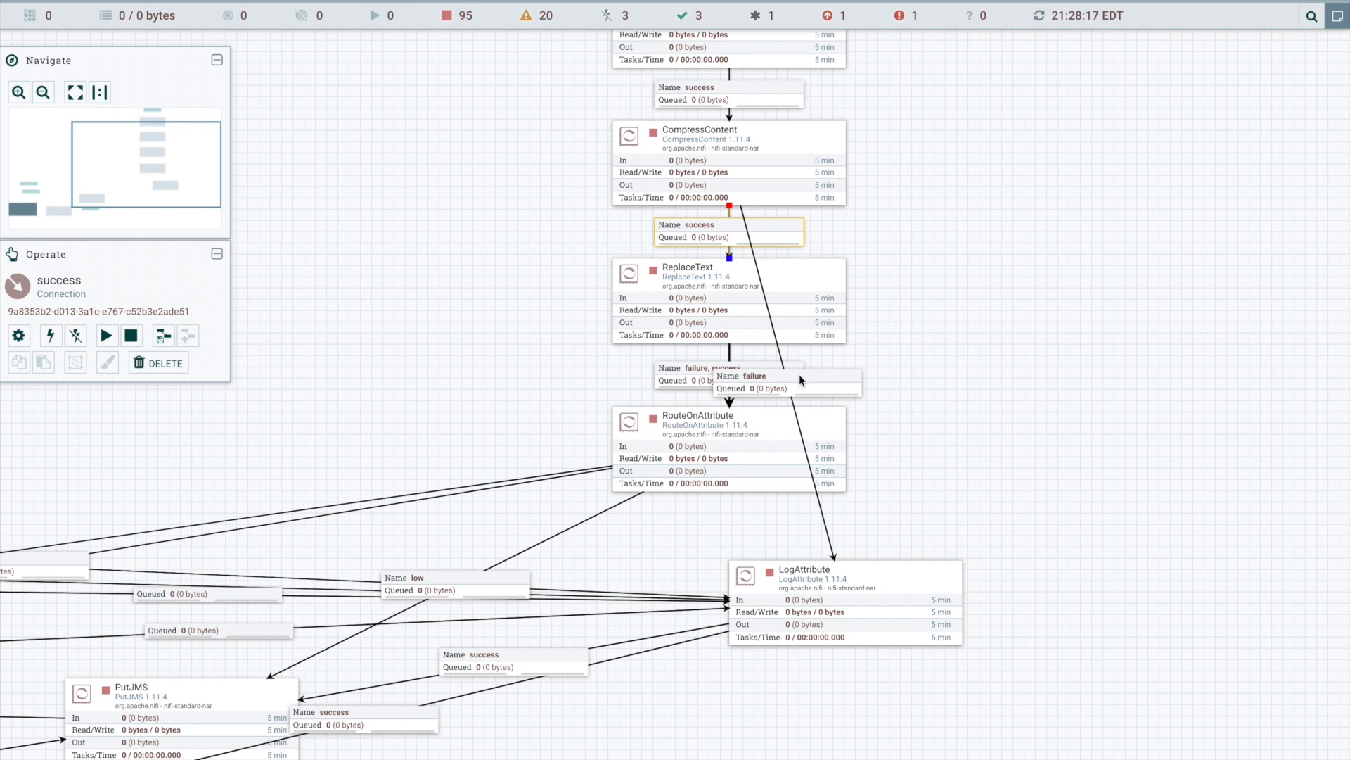
drag(847, 601, 1099, 450)
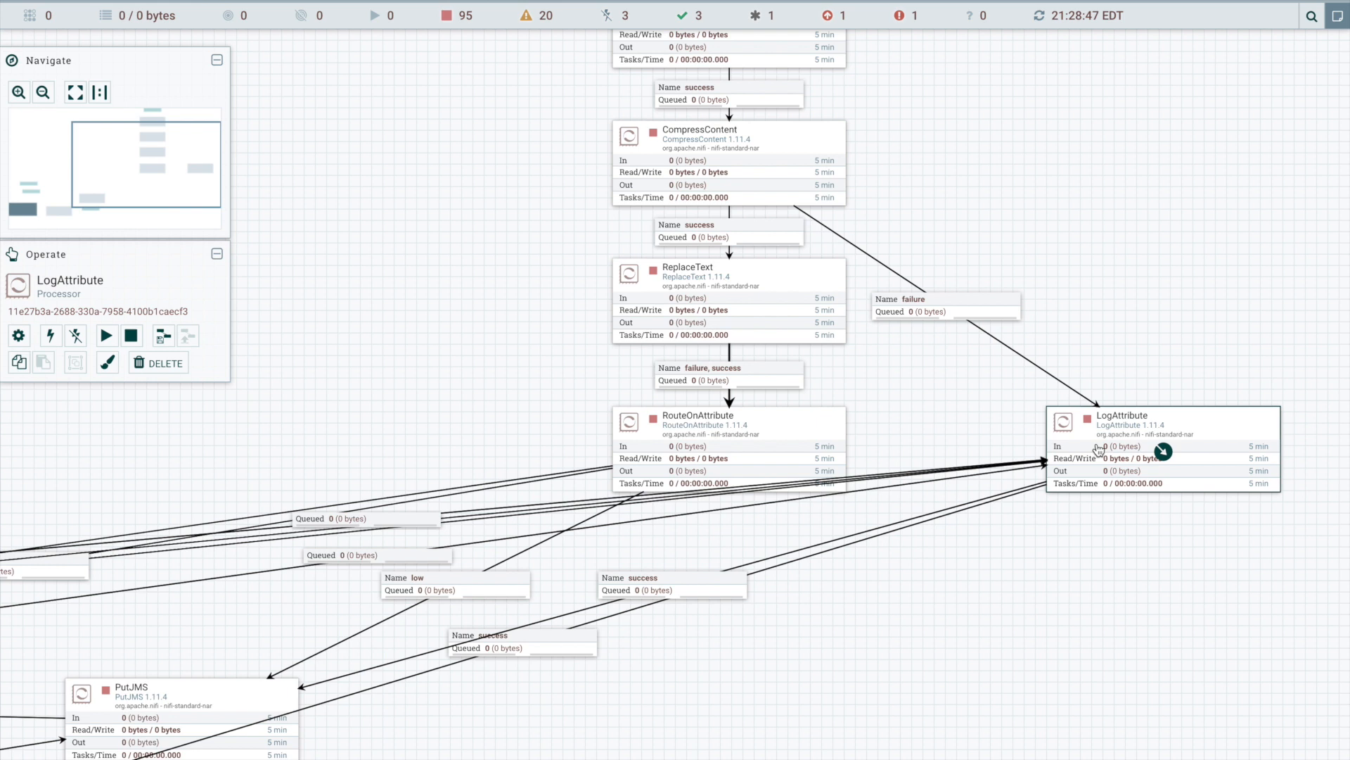
- Place the Avro and Json input ports side by side above LogAttribute
drag(365, 428, 1034, 309)
click(484, 434)
drag(485, 434, 1114, 200)
drag(1001, 265, 158, 415)
drag(281, 350, 1244, 199)
drag(432, 374, 1122, 252)
drag(364, 533, 919, 219)
drag(1069, 195, 1270, 185)
drag(1197, 215, 800, 255)
drag(890, 201, 1261, 290)
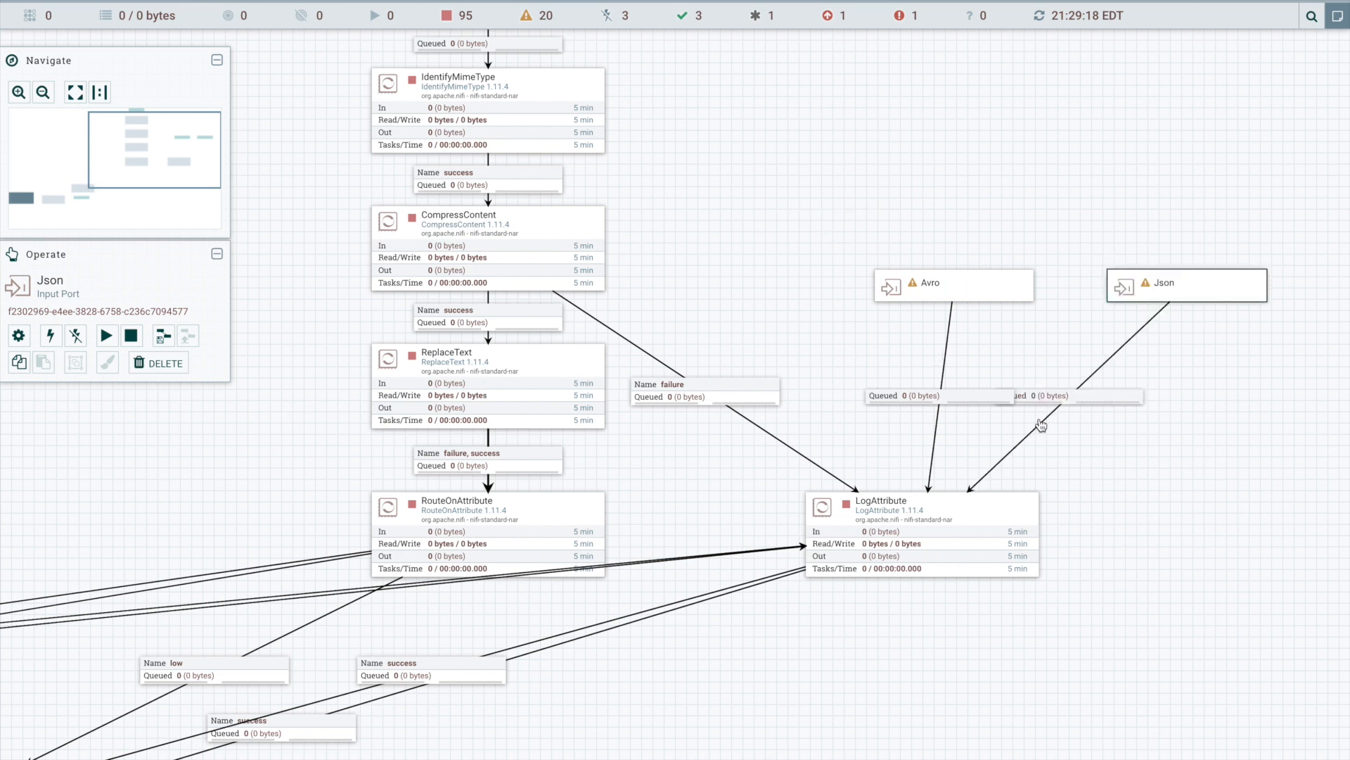
- Bring the Avro and Json input ports closer to LogAttribute, leaving a small gap between the two ports
drag(999, 295, 972, 343)
drag(1125, 297, 1073, 340)
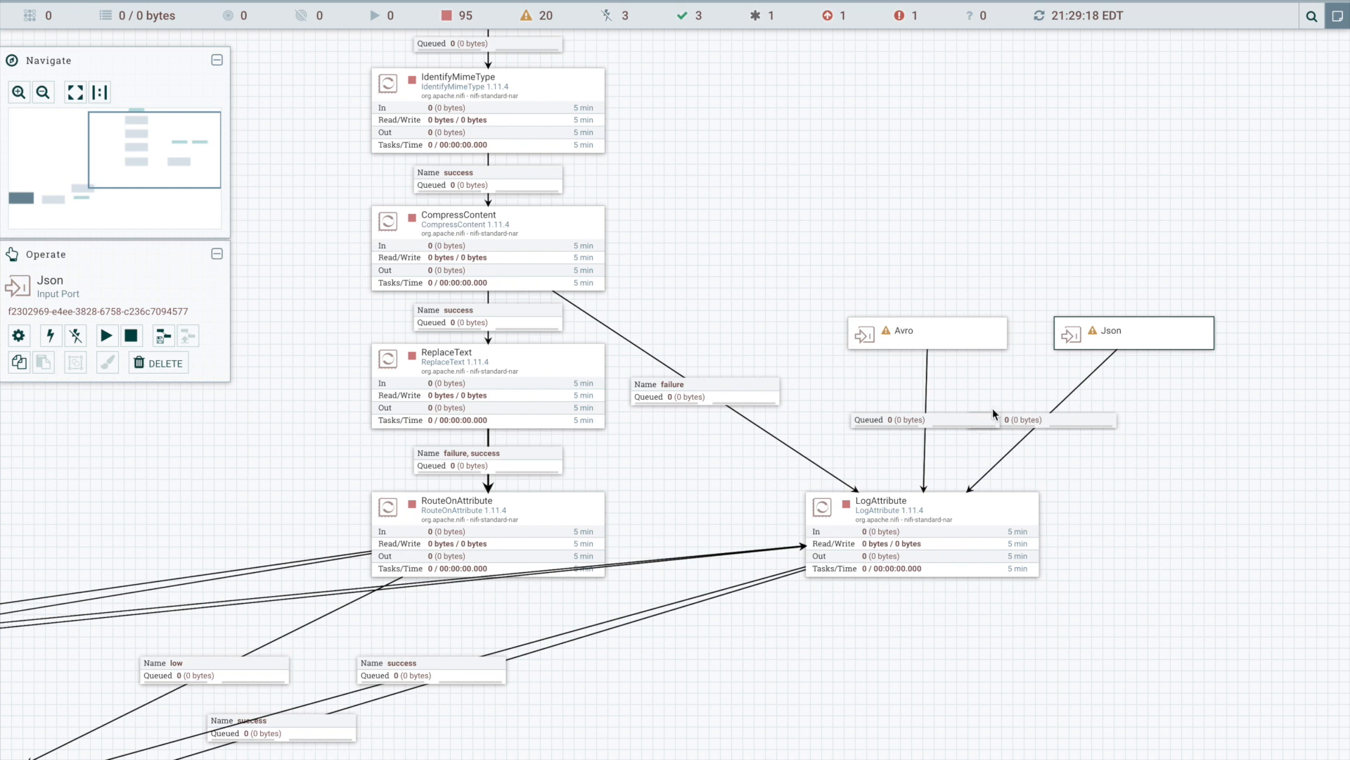
drag(1074, 337, 1173, 338)
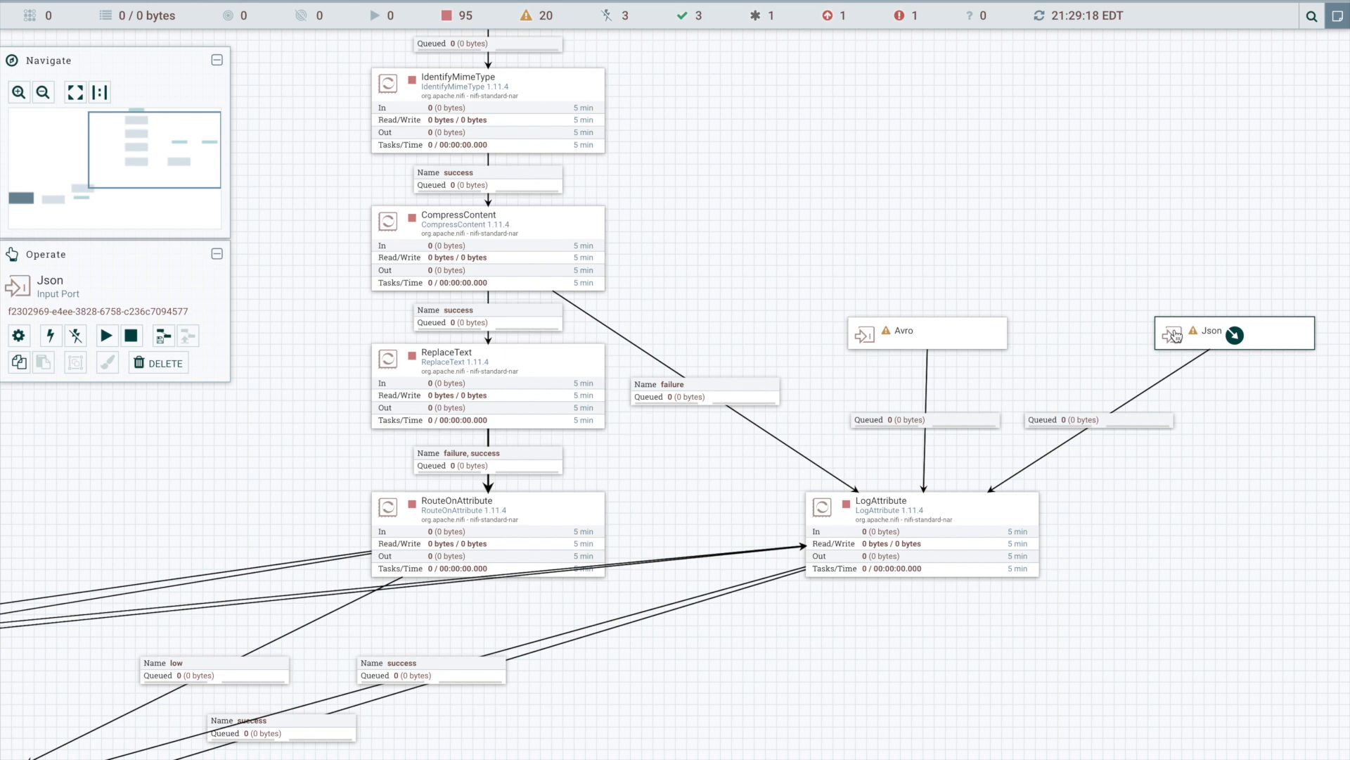
drag(1174, 336, 1057, 335)
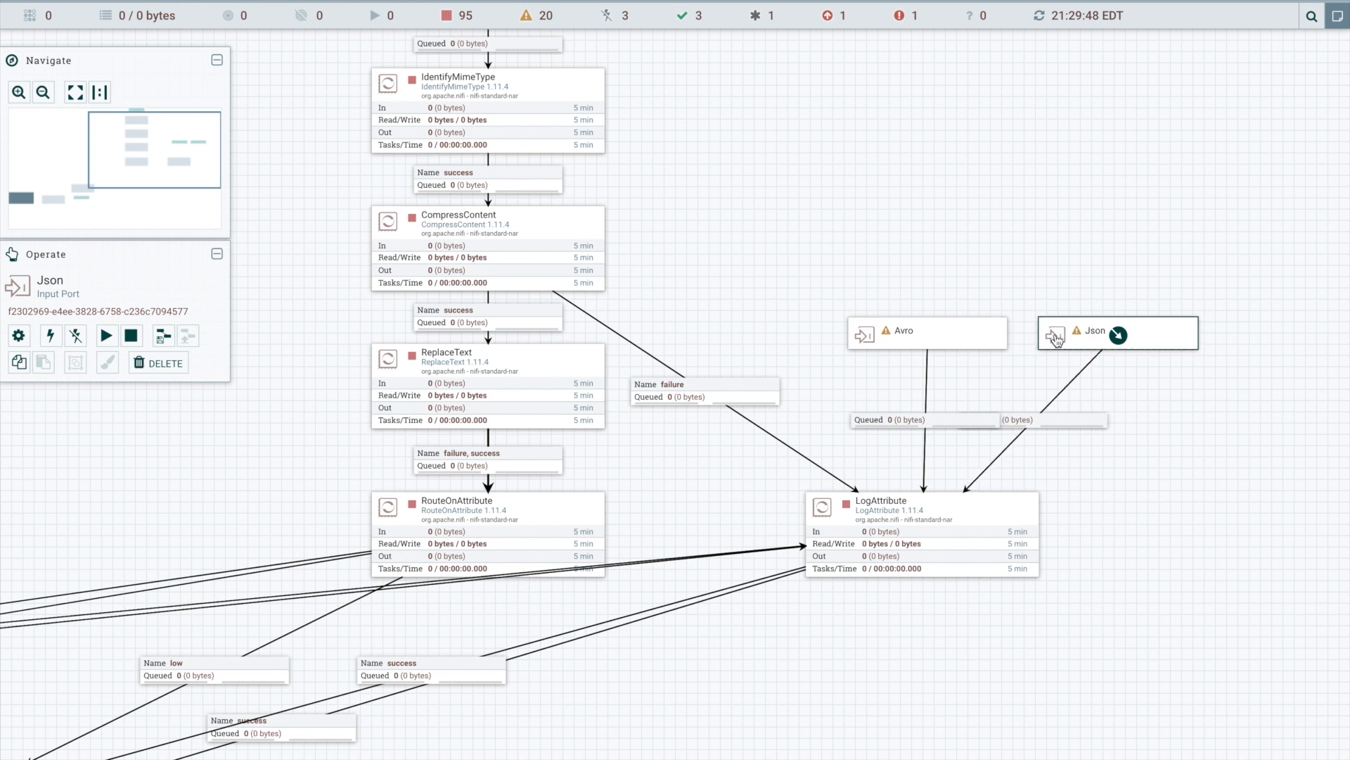
- Add a bend point to the Json connection and shift its label away from the Avro connection's label
click(1067, 399)
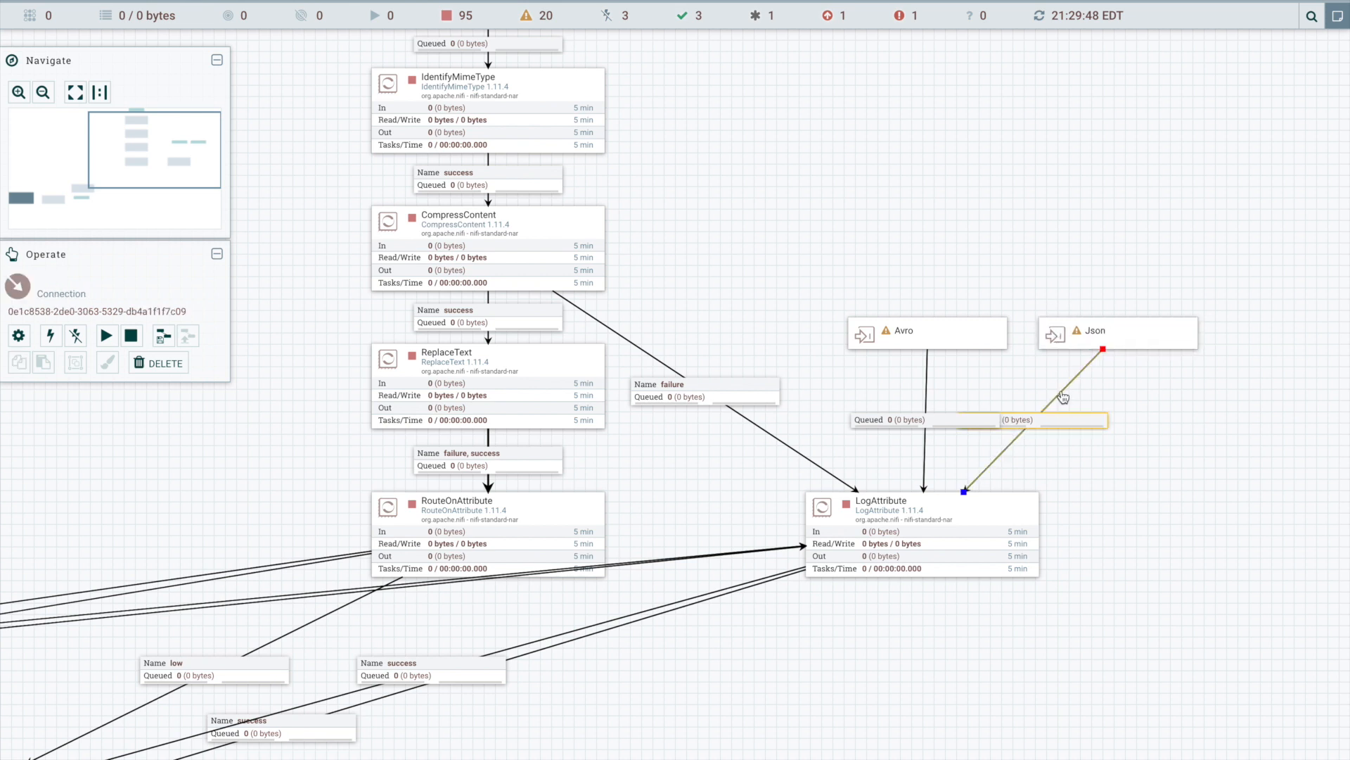
double_click(1071, 385)
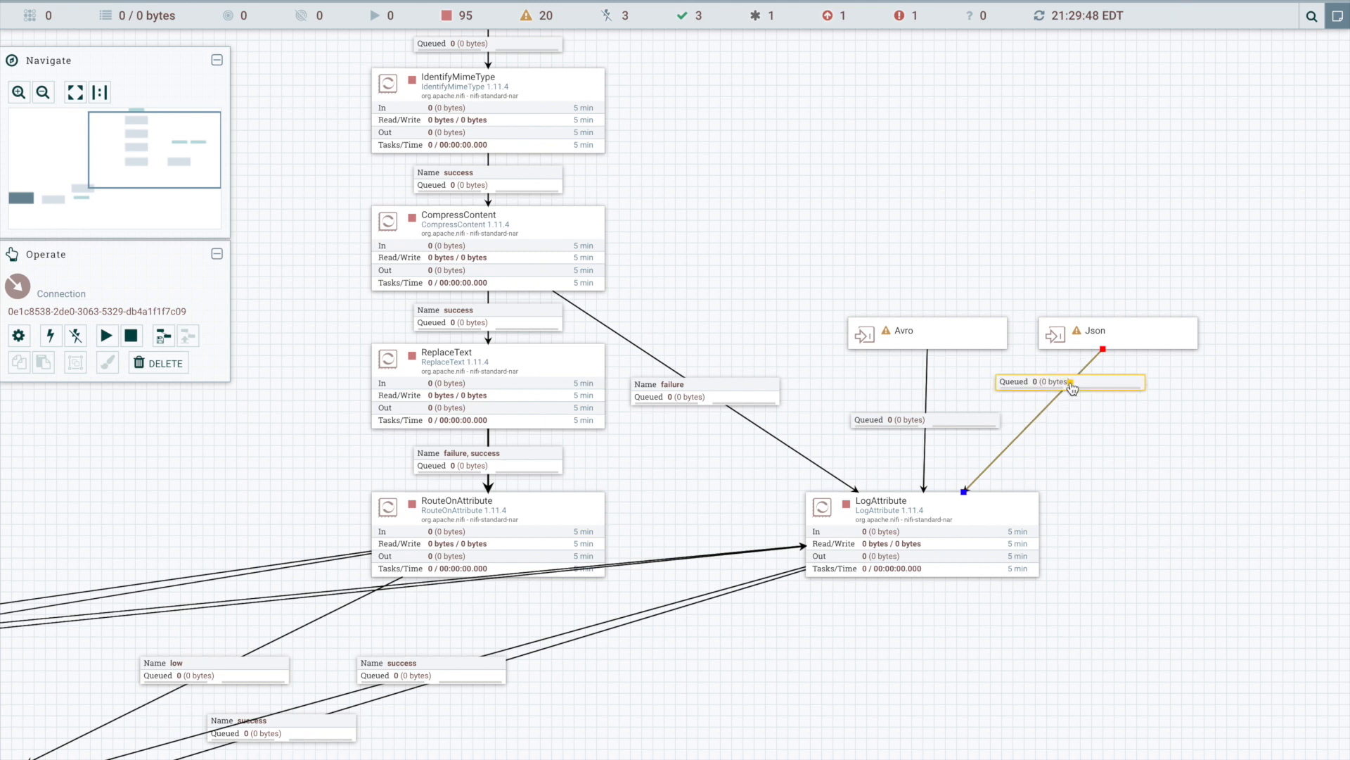
drag(1071, 386, 1137, 401)
- Try a second bend point in the Json connection, pulled out beside LogAttribute, and remove it again
double_click(1073, 435)
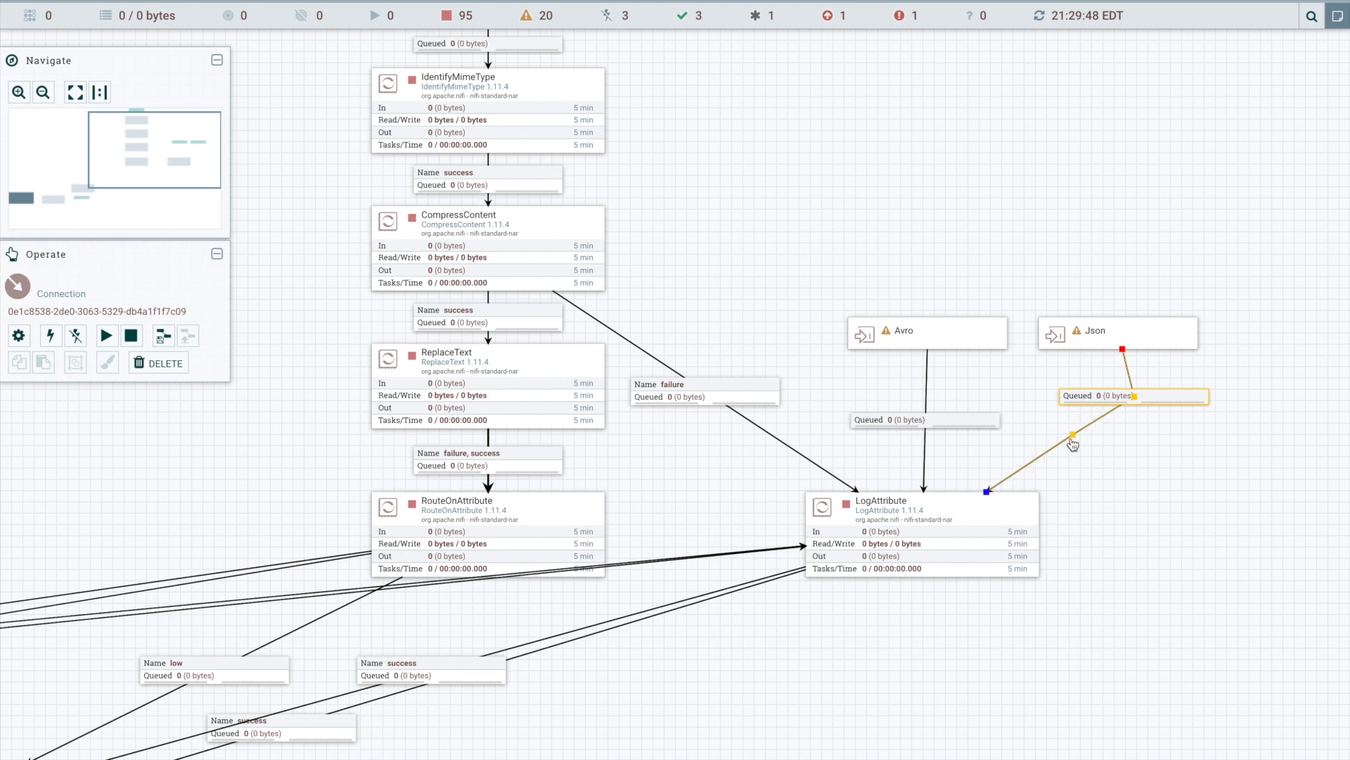
drag(1073, 435, 1267, 465)
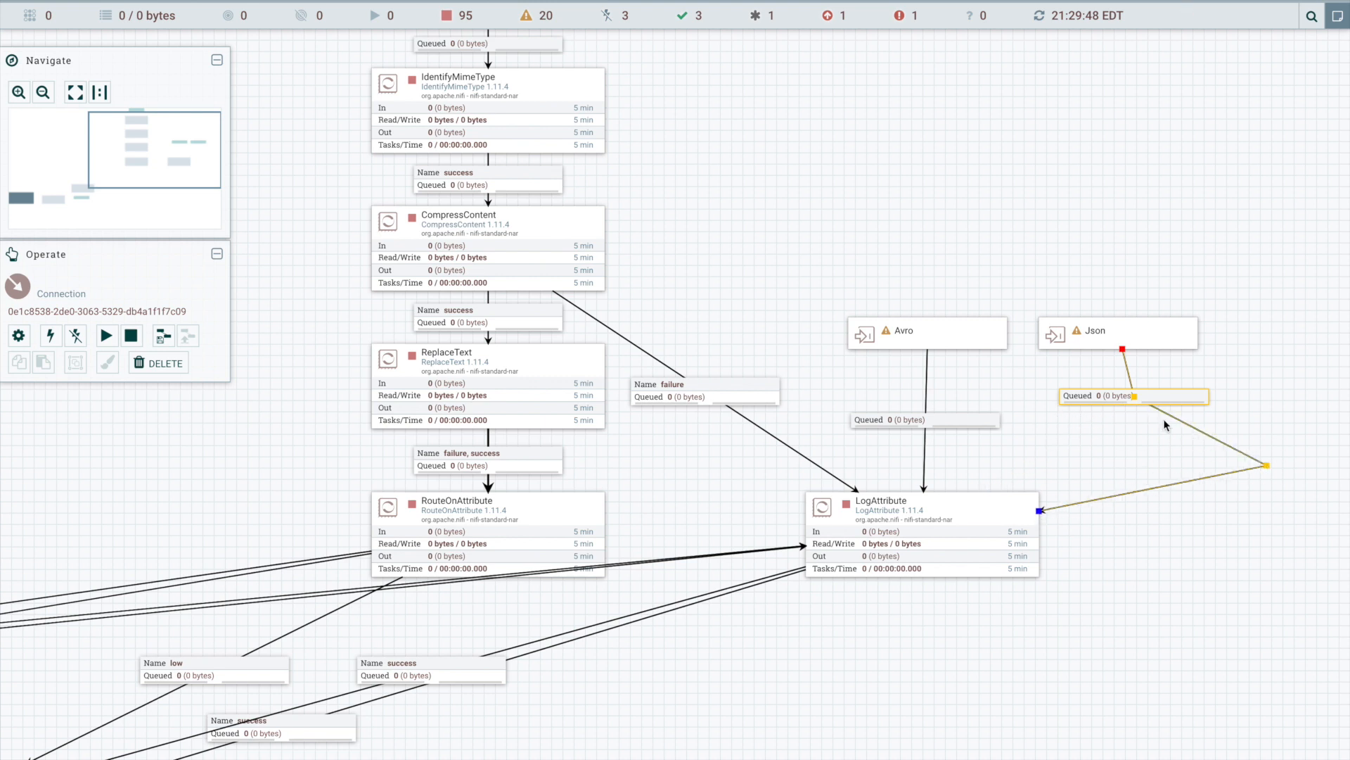
drag(1157, 395, 1122, 416)
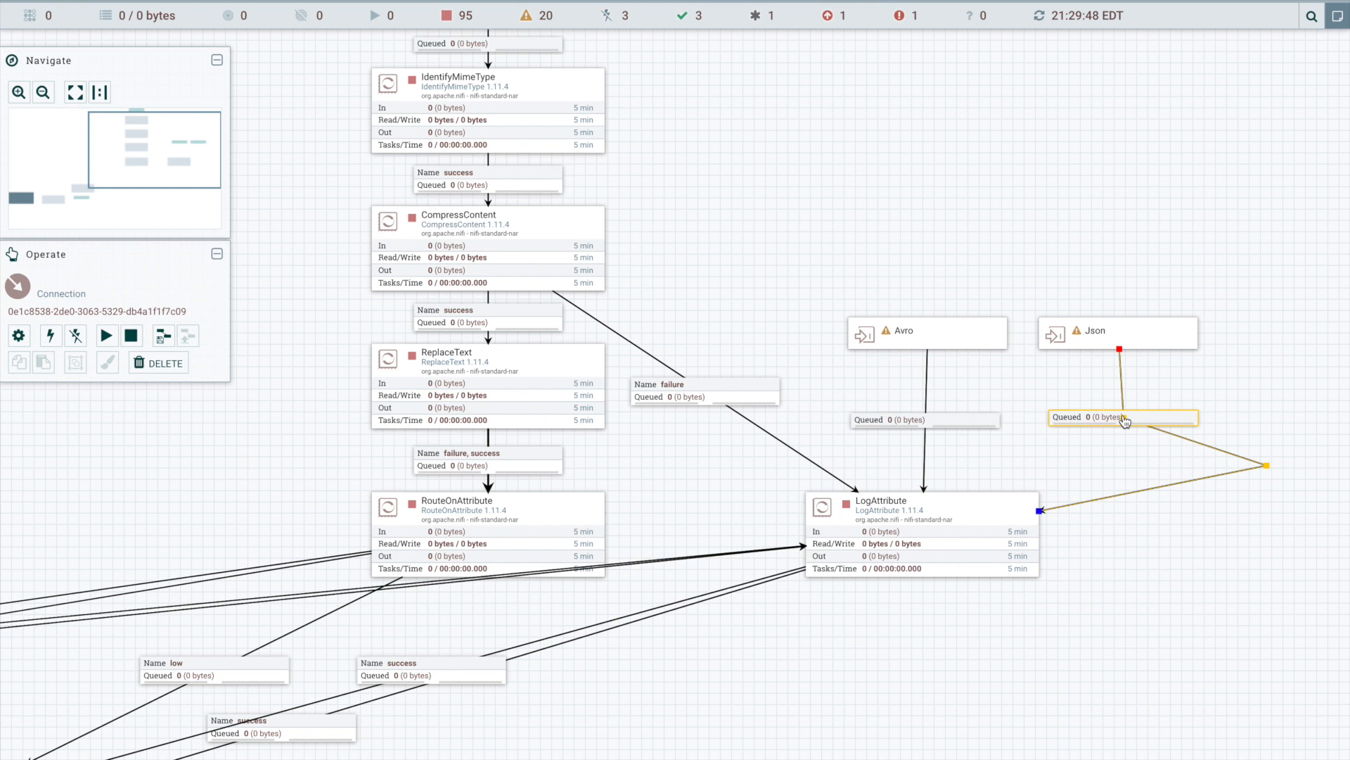
double_click(1269, 469)
click(1268, 470)
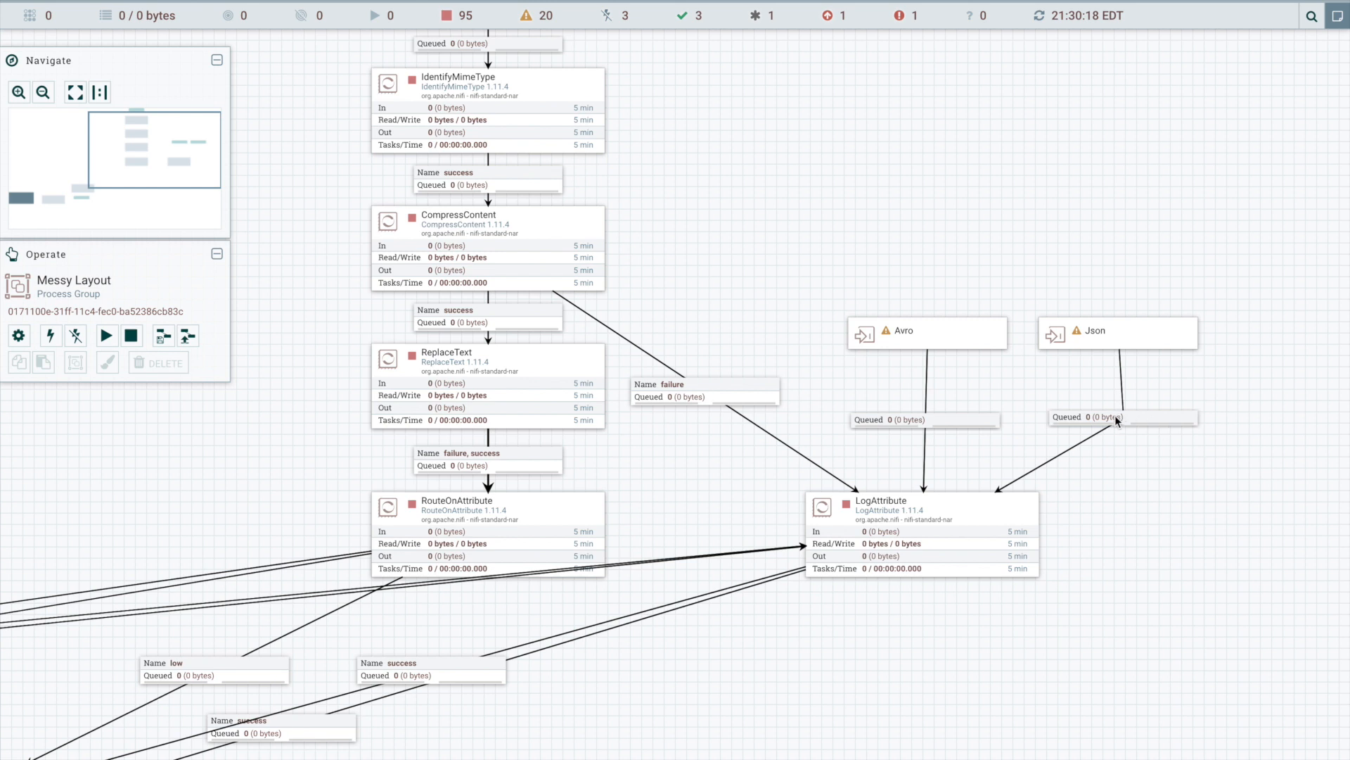
- Nudge the Json input port slightly left and line up its connection's bend point beneath it
drag(1056, 349, 1050, 349)
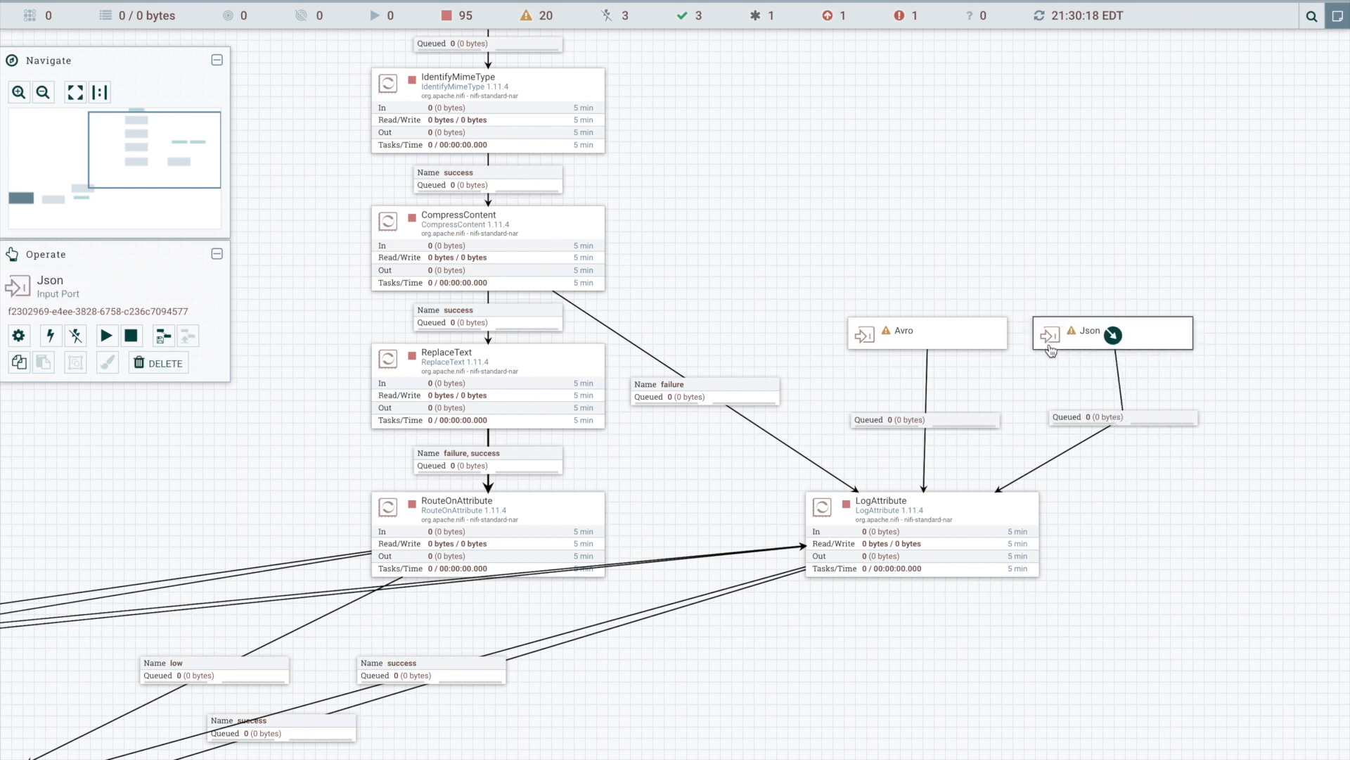
click(1121, 420)
drag(1123, 420, 1110, 424)
click(1108, 423)
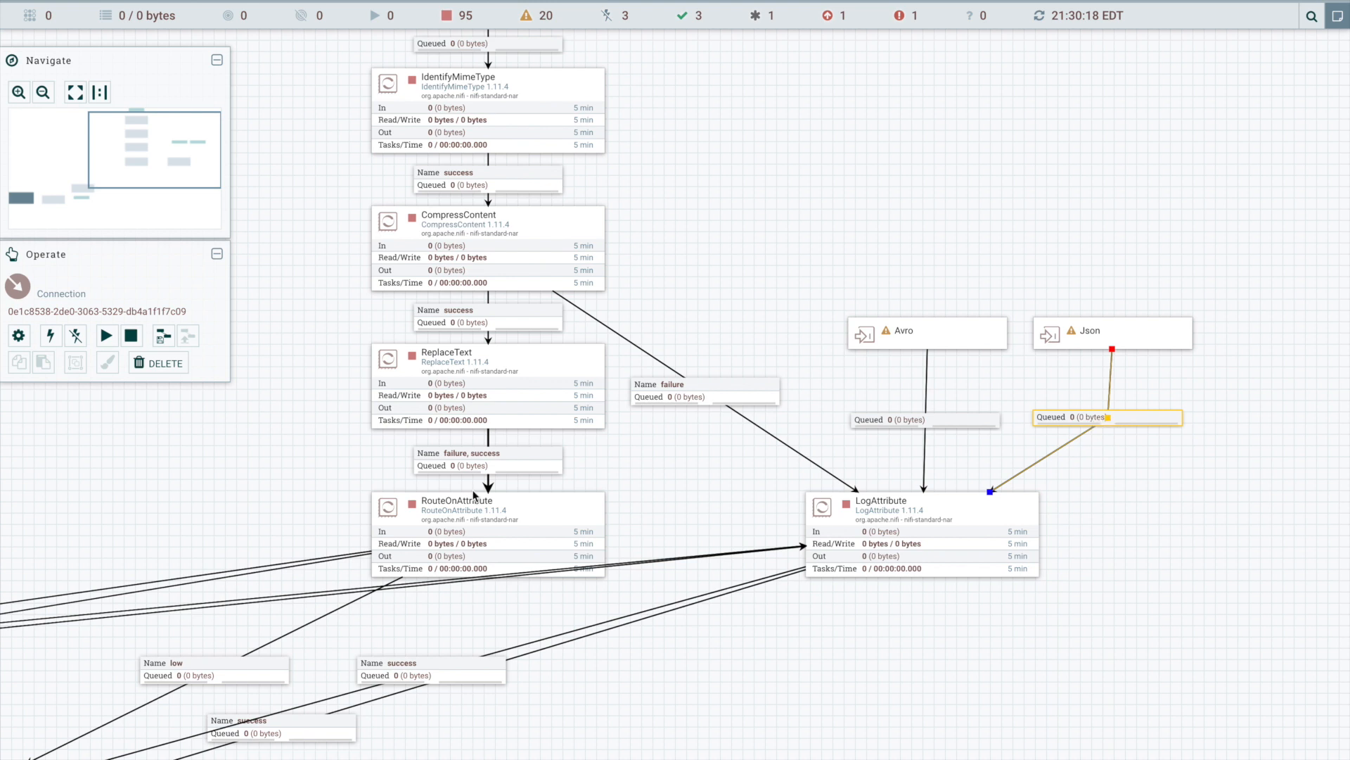
- Remove the bend point from the medium connection so it runs straight from RouteOnAttribute to LogAttribute
click(322, 560)
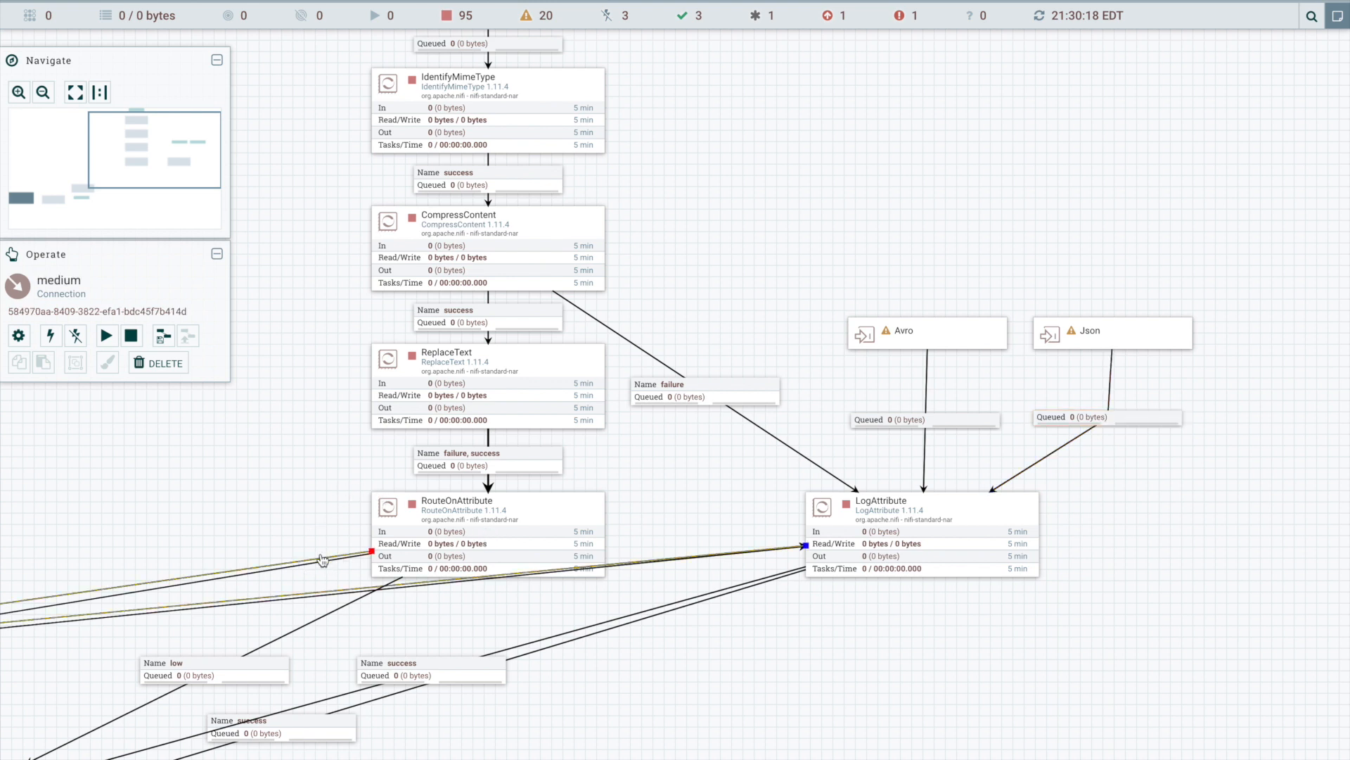
drag(283, 534, 672, 396)
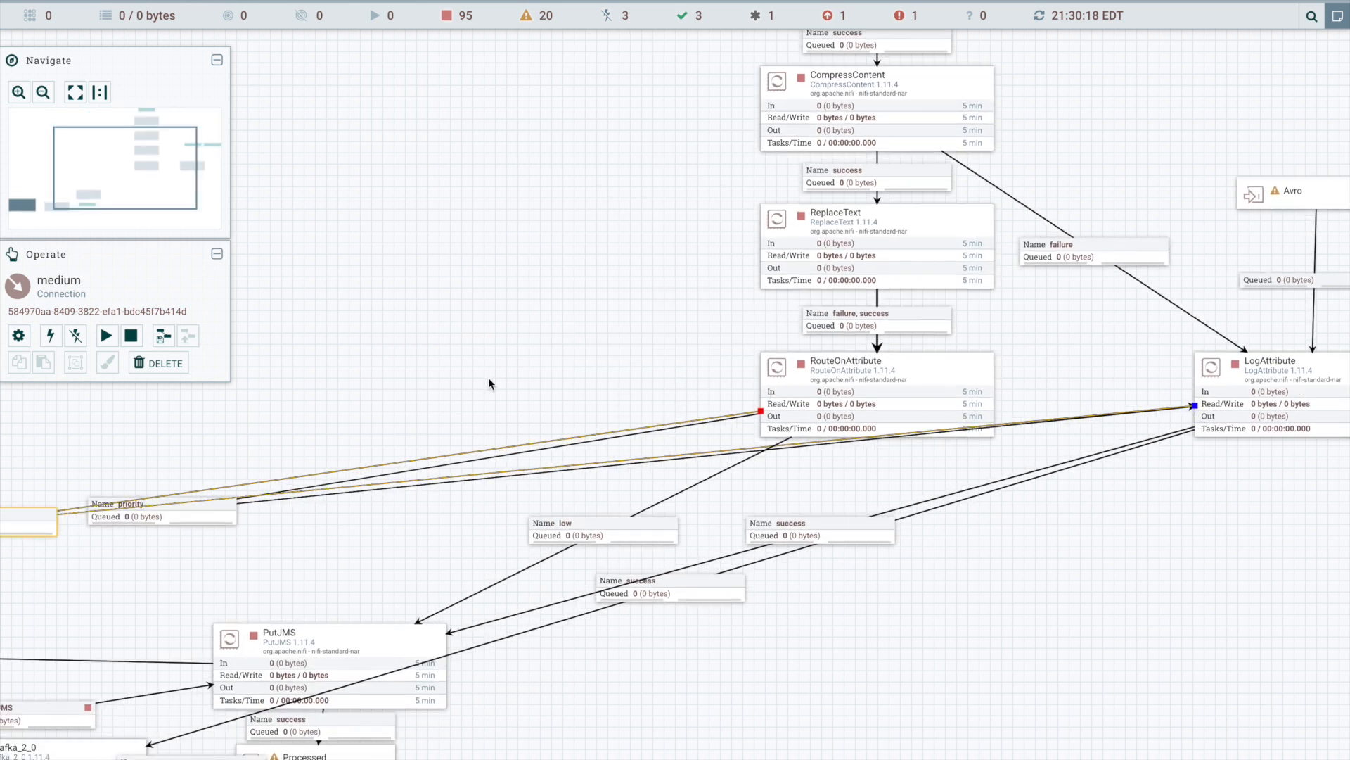
drag(607, 396, 873, 350)
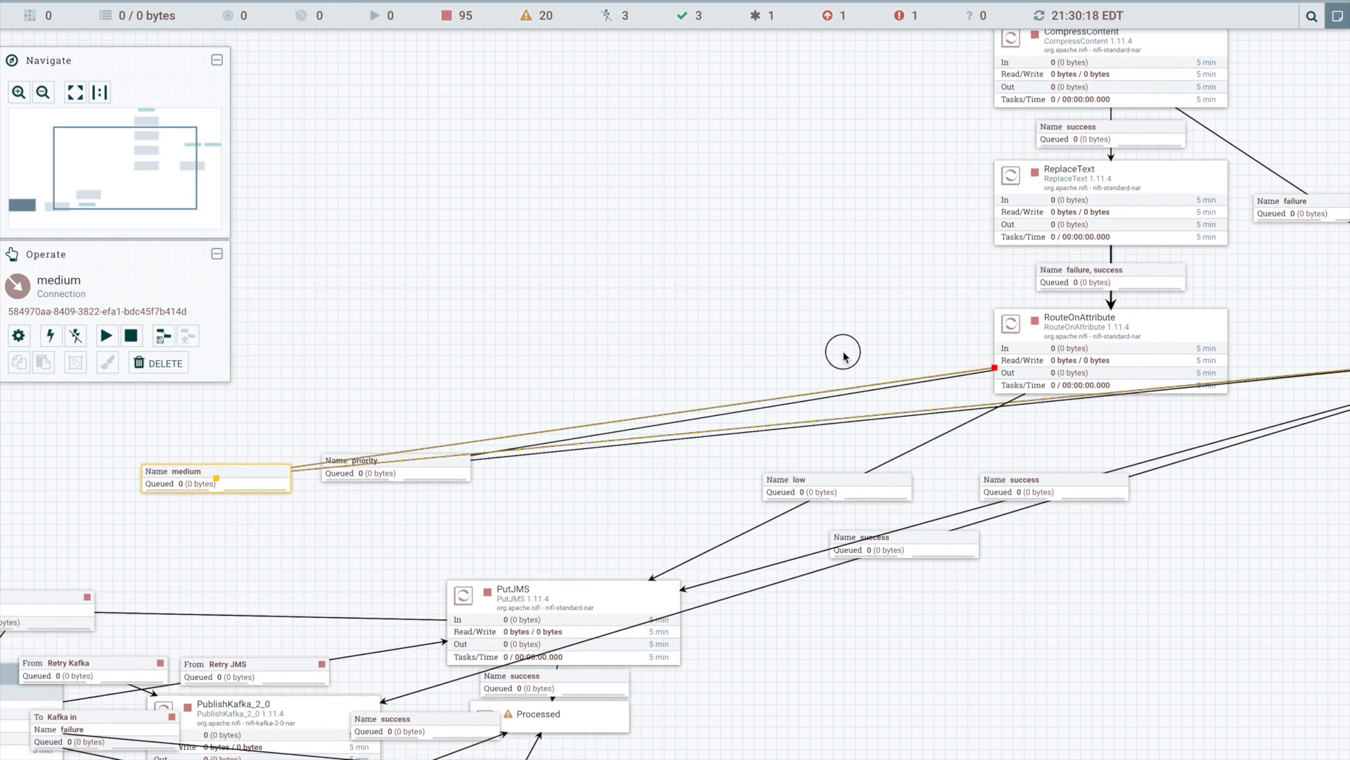
double_click(206, 479)
- Remove the bend point from the priority connection so it runs straight from RouteOnAttribute to LogAttribute
click(538, 445)
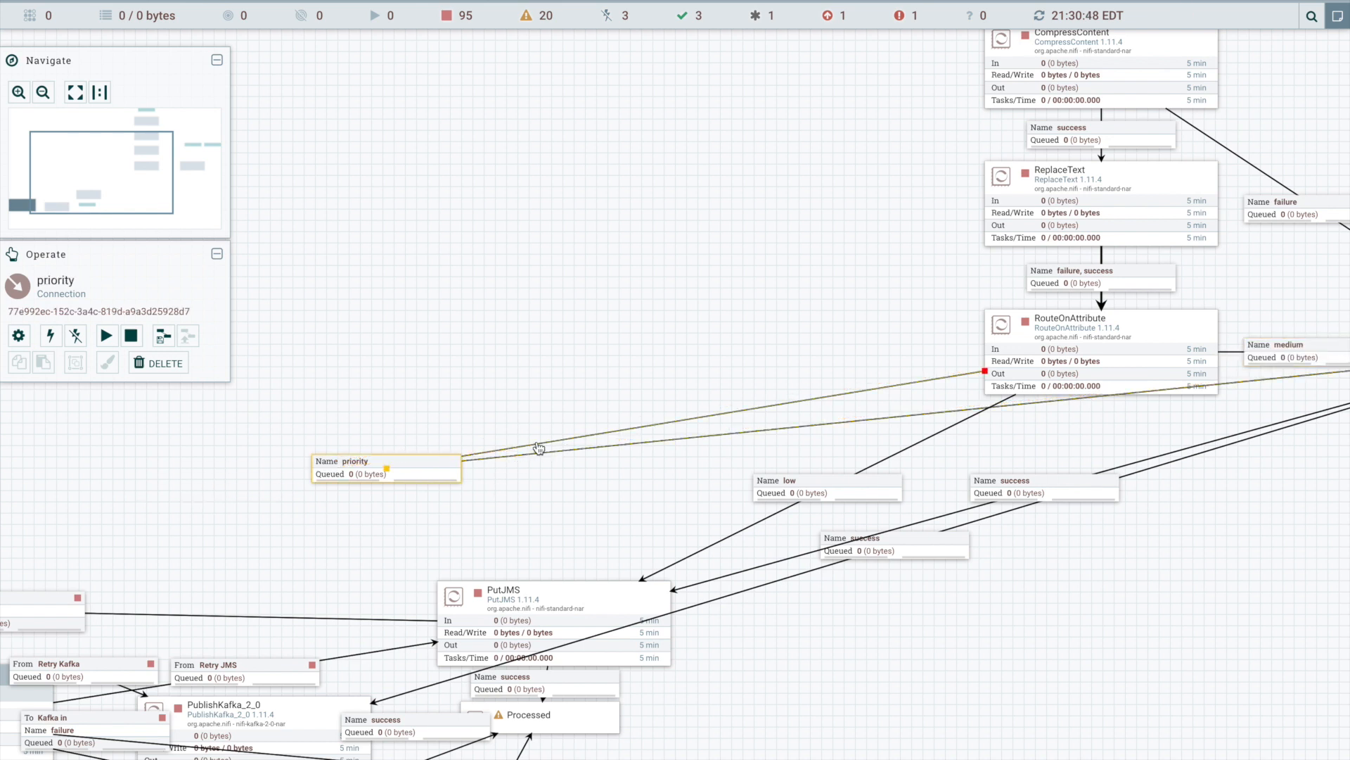
double_click(386, 469)
drag(878, 355, 396, 437)
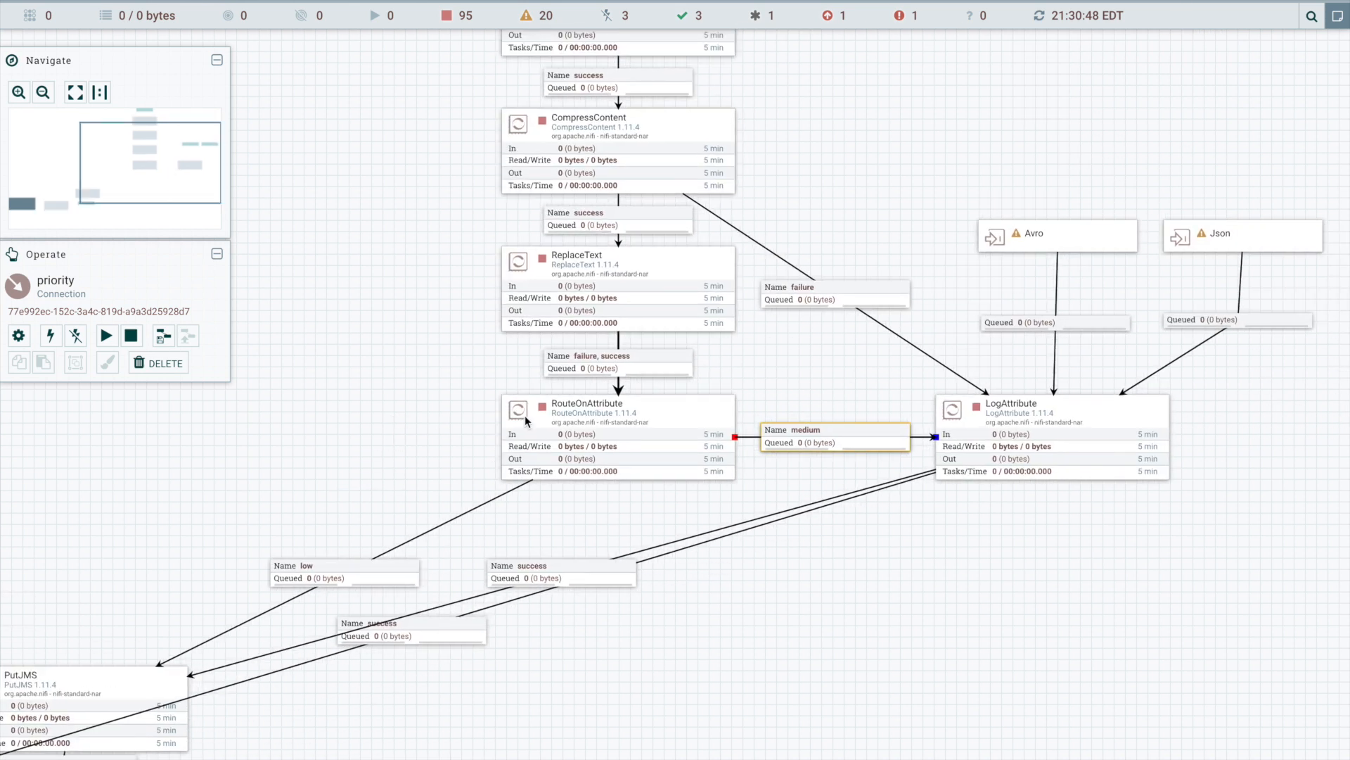
- Add a bend point to the medium connection and pull it above the overlapping priority connection
double_click(749, 438)
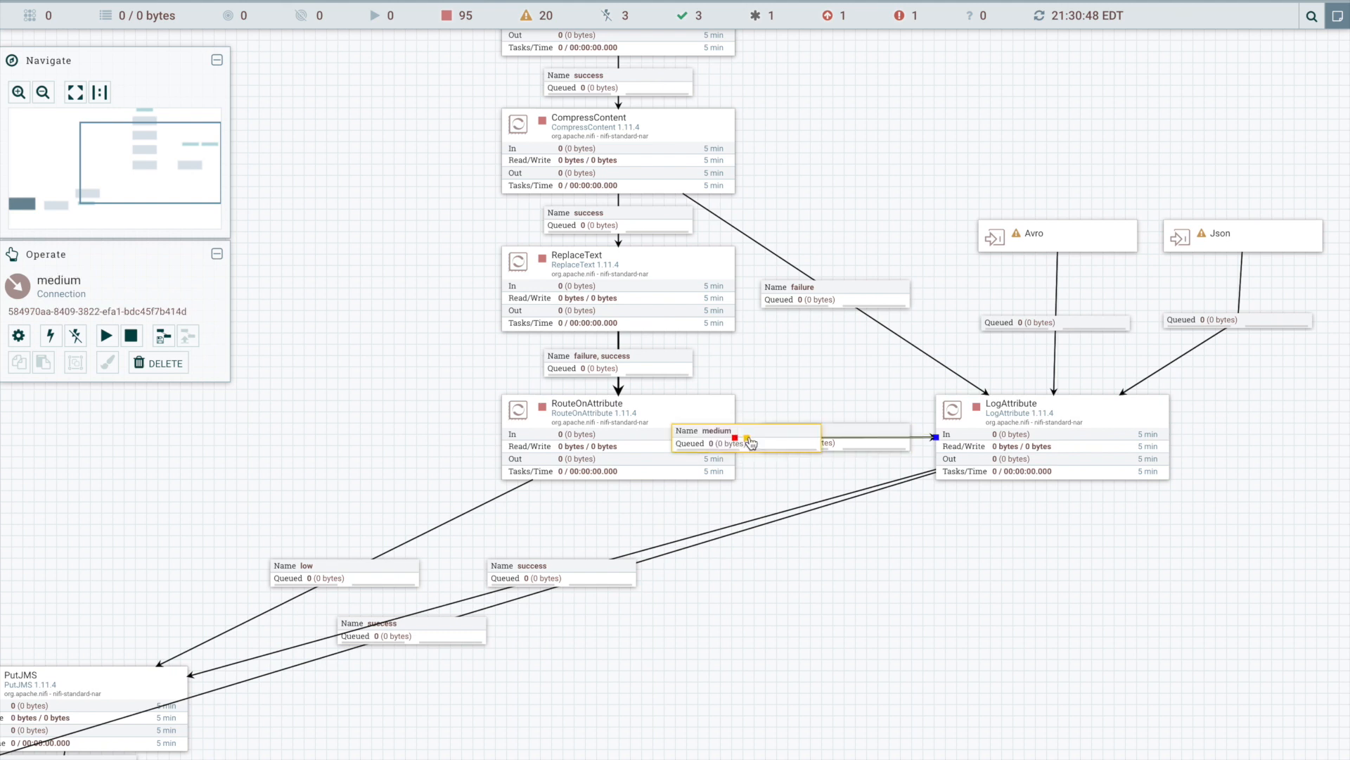
drag(746, 437, 853, 383)
click(703, 437)
click(945, 436)
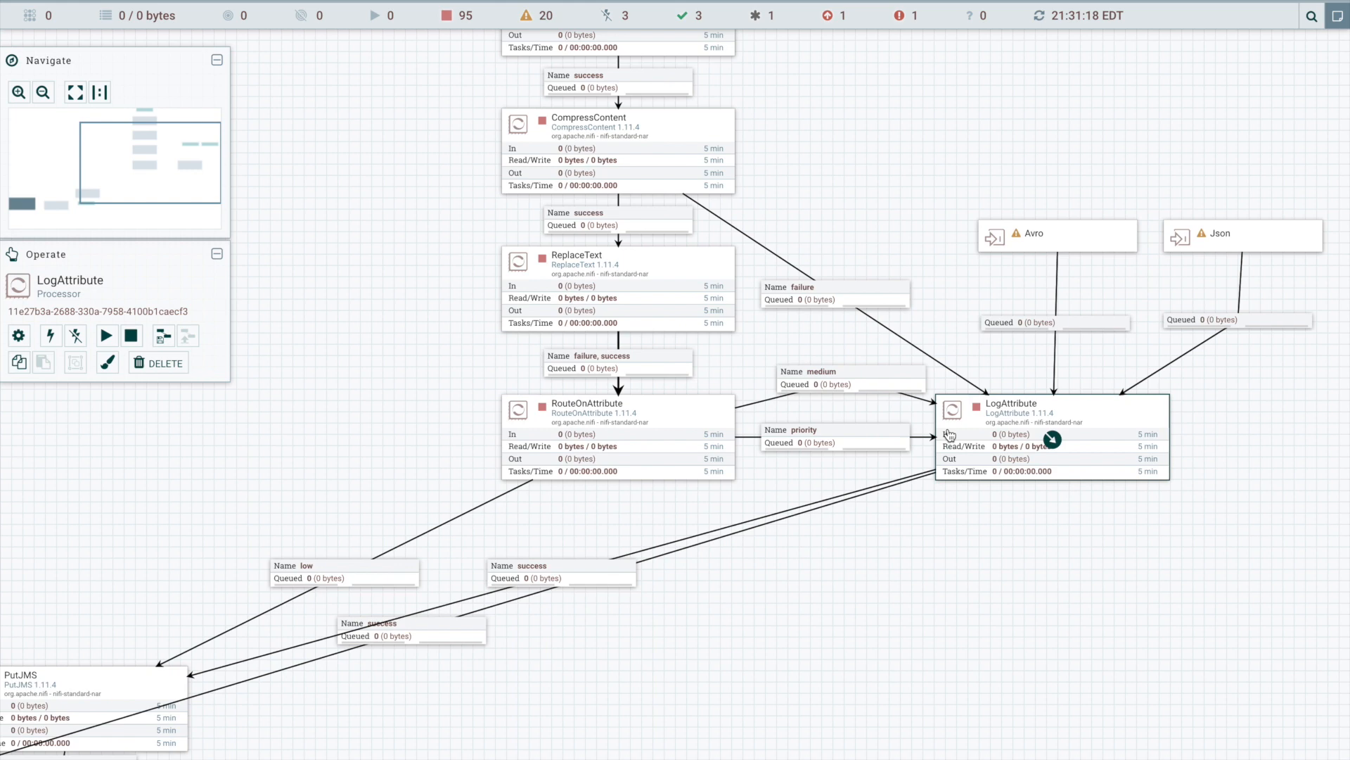
- Configure the priority connection from RouteOnAttribute to LogAttribute to also carry the medium relationship
double_click(815, 441)
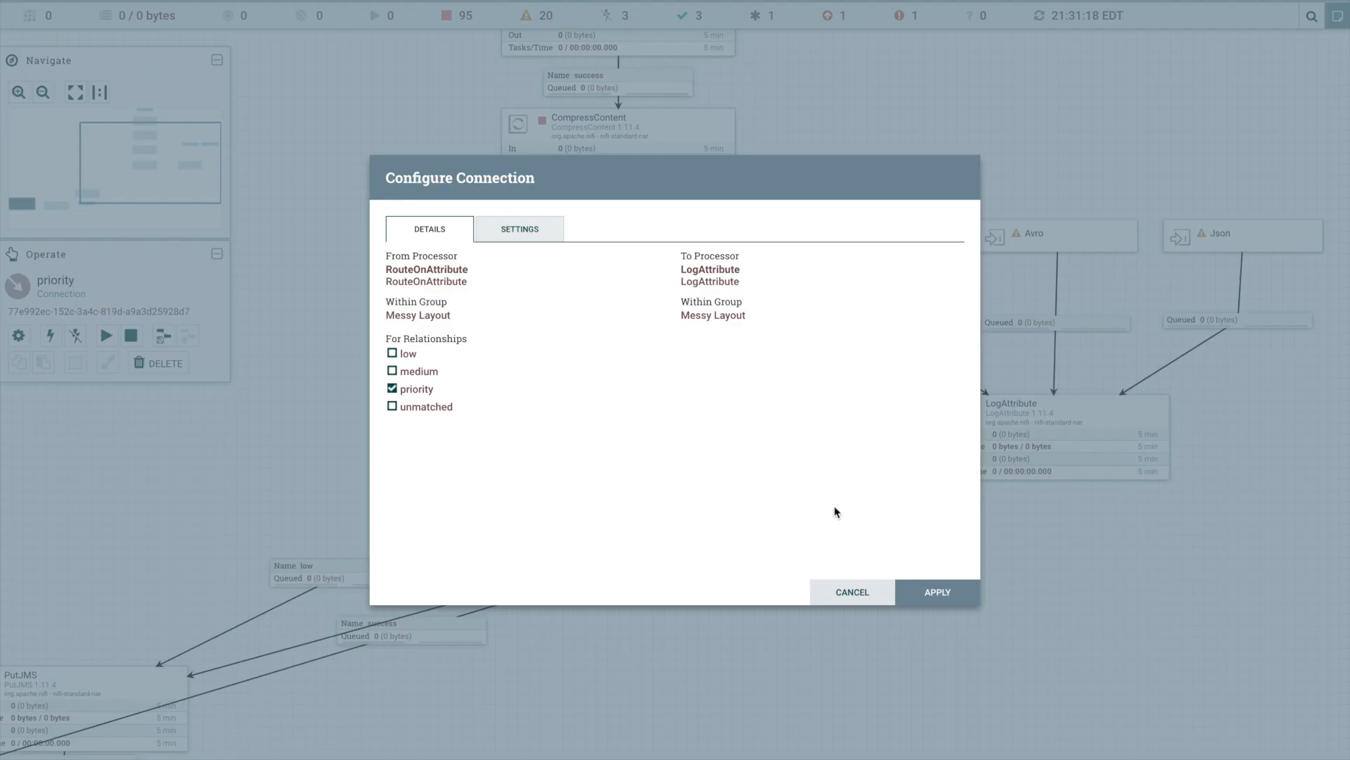
click(847, 588)
right_click(821, 433)
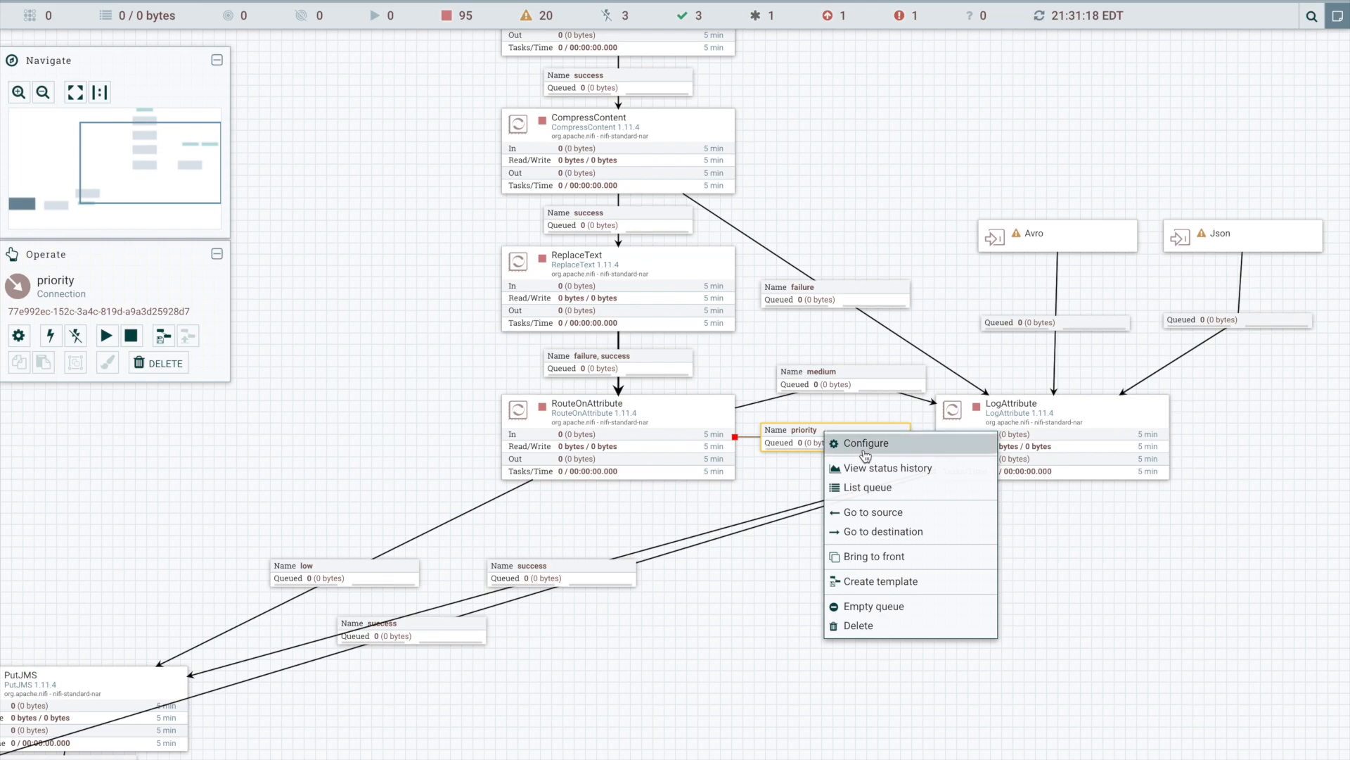
double_click(795, 439)
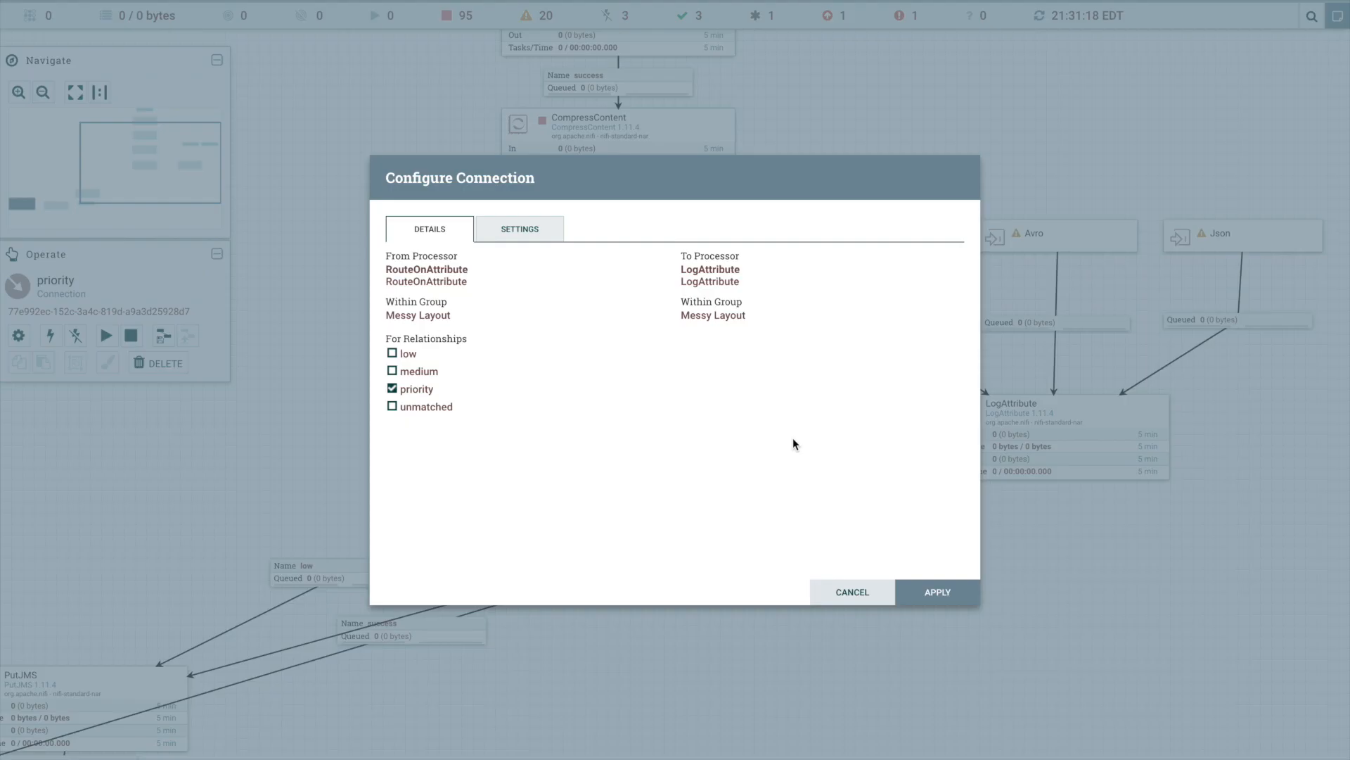
click(412, 377)
click(920, 588)
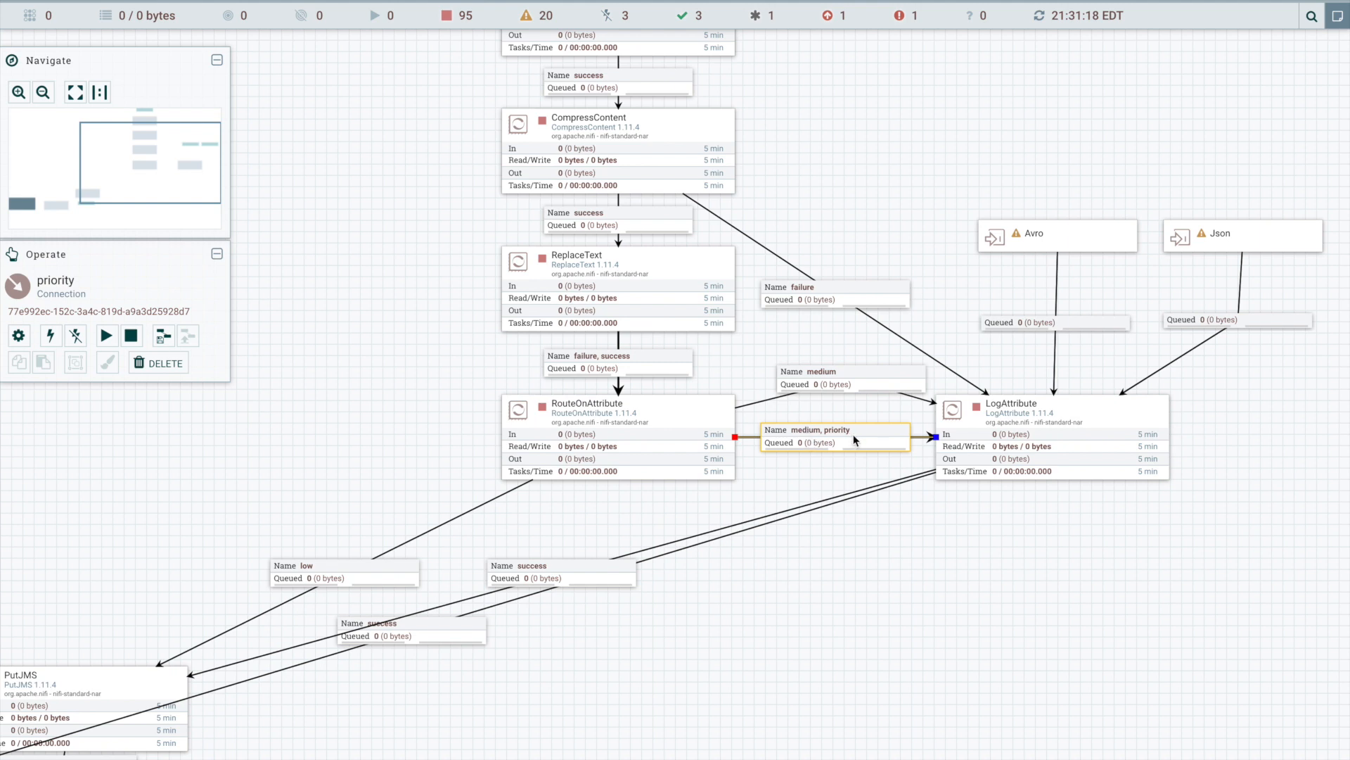
- Delete the separate medium connection between RouteOnAttribute and LogAttribute
click(865, 371)
right_click(865, 378)
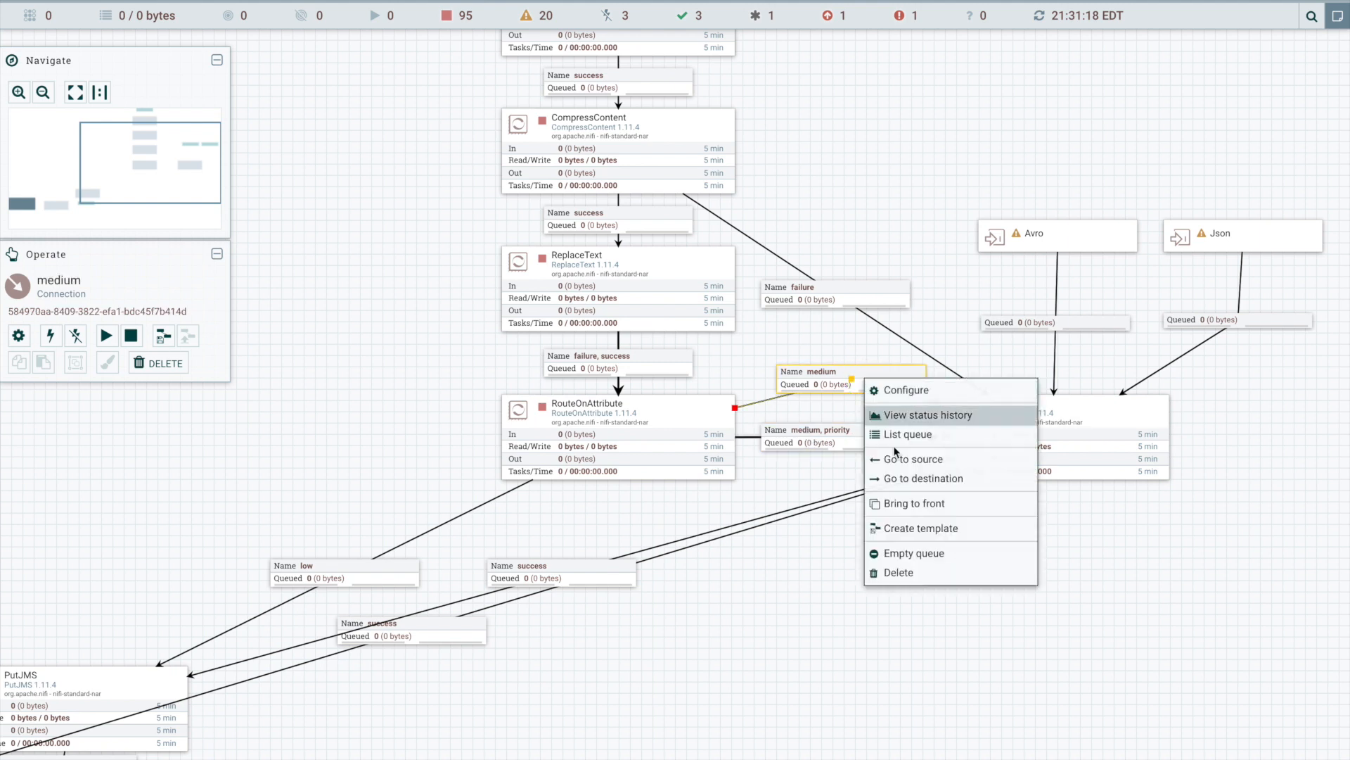
click(900, 573)
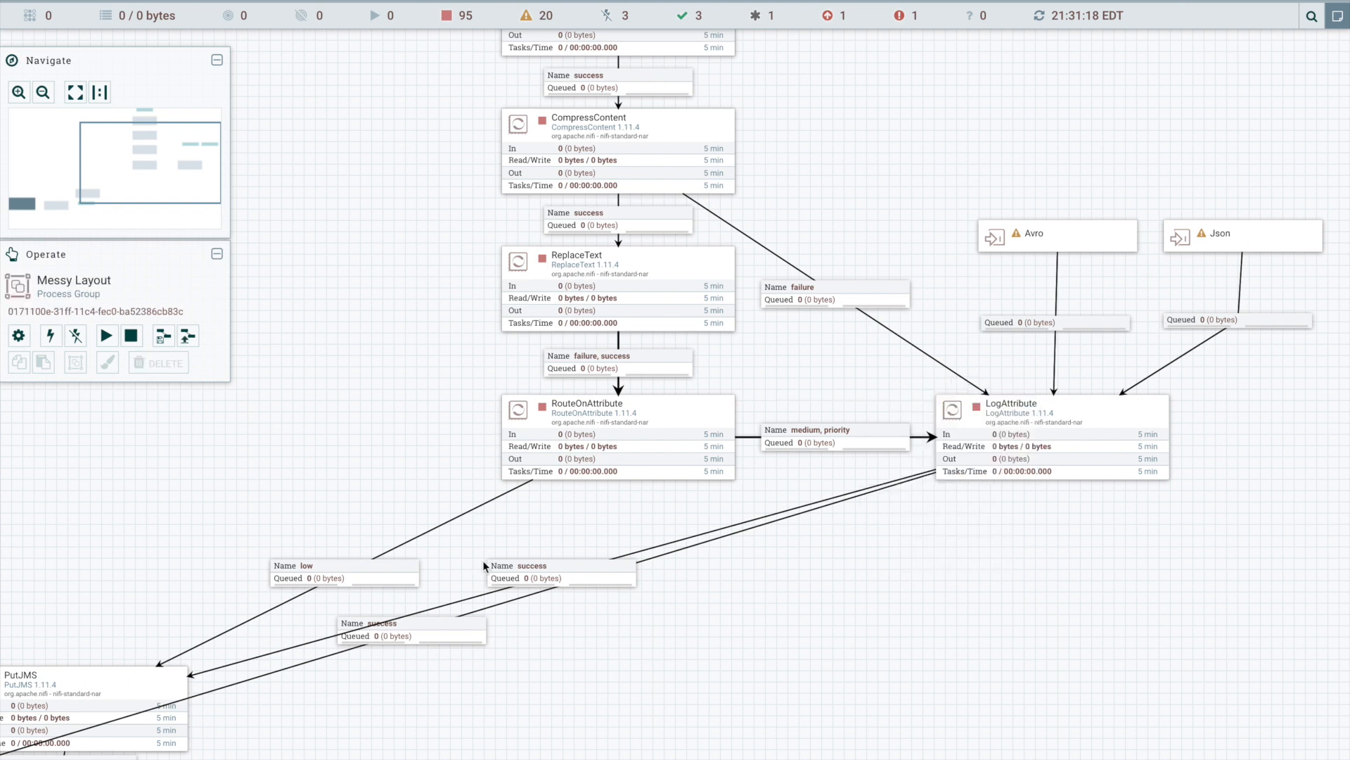
- Move PutJMS beneath RouteOnAttribute and PublishKafka_2_0 beneath LogAttribute
drag(109, 688, 612, 635)
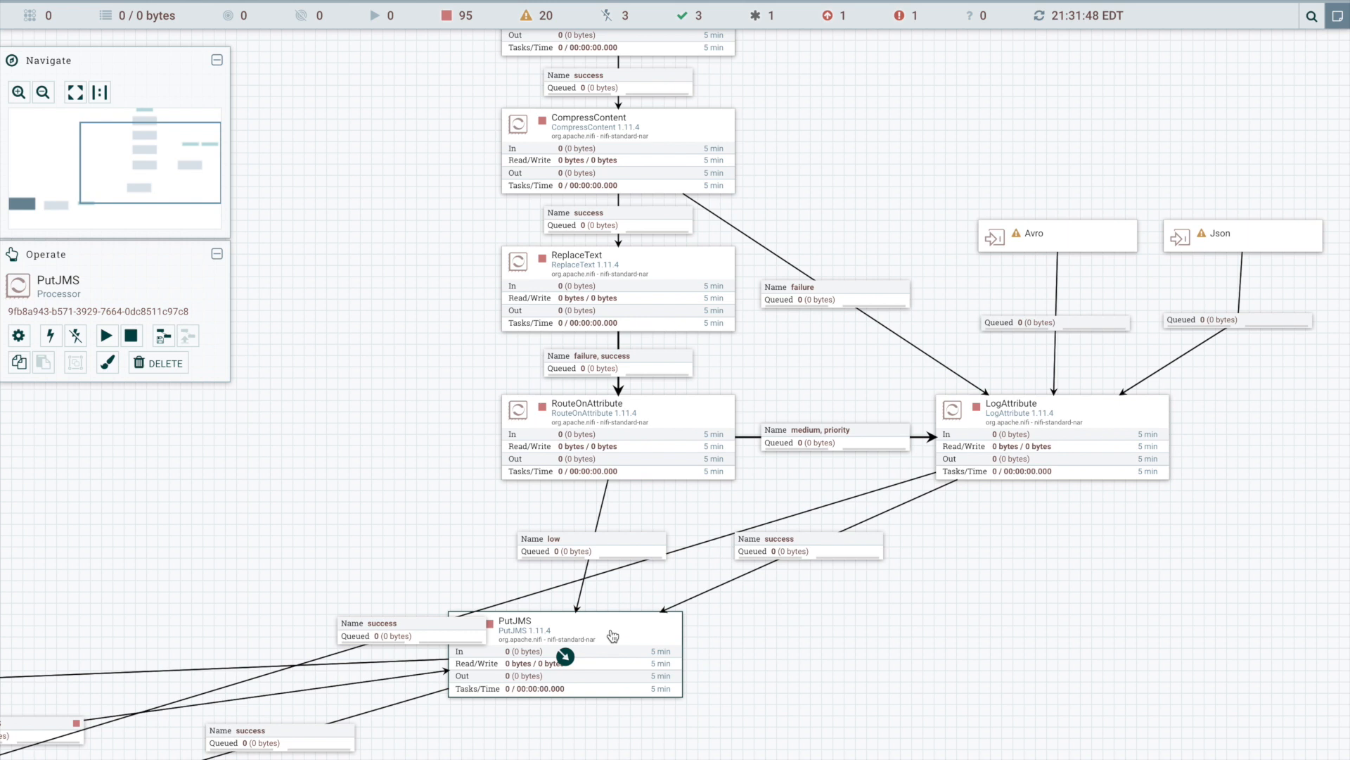
drag(379, 497, 805, 276)
click(251, 515)
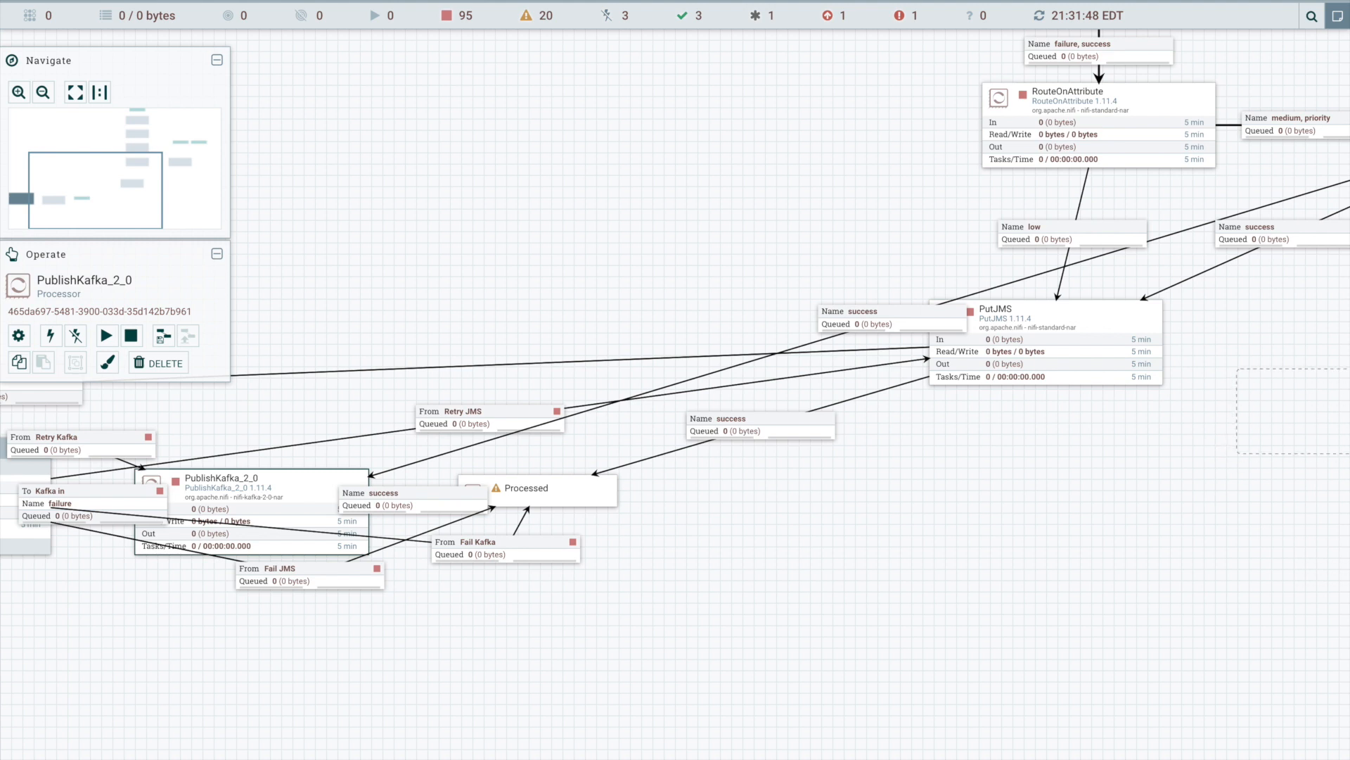
drag(1347, 413, 1345, 415)
- Move the Retry Loop group over below PutJMS and remove the bend point from the failure connection joining them
drag(468, 292, 1077, 286)
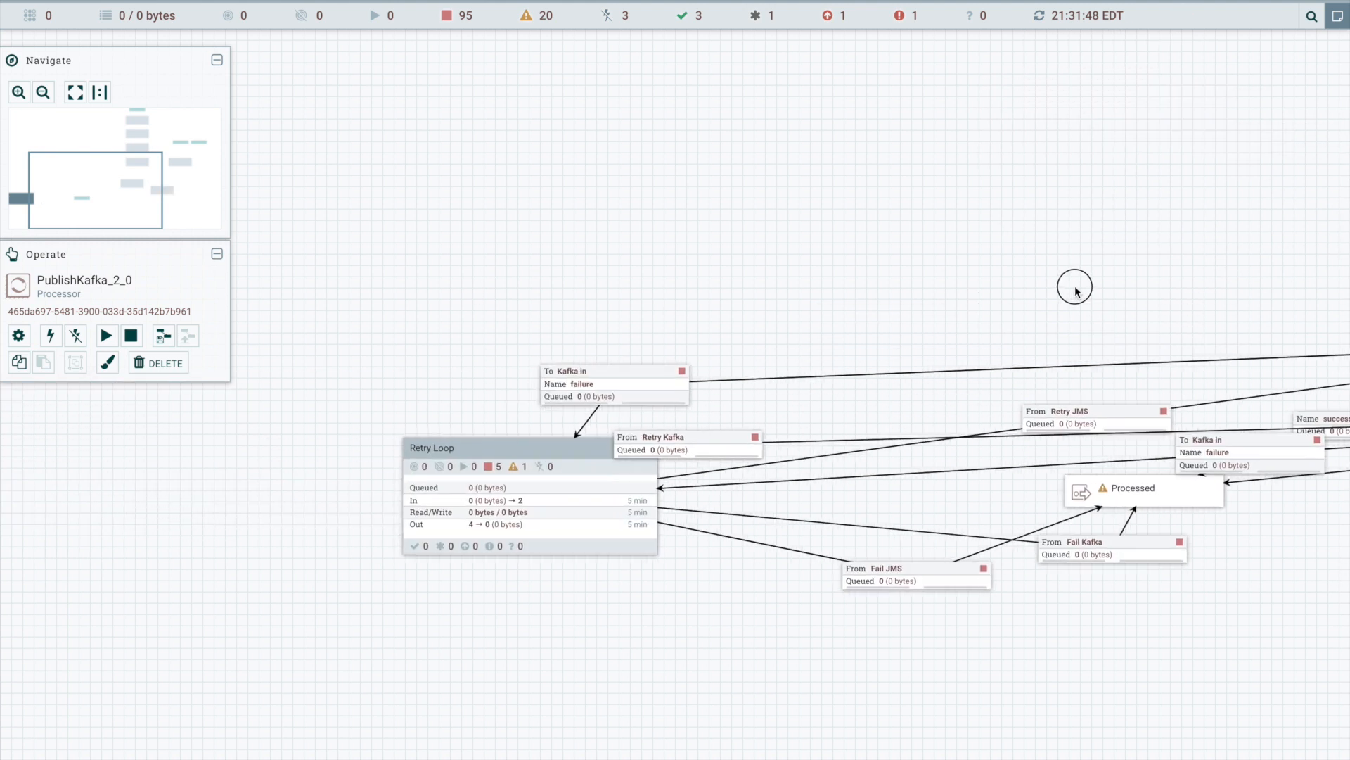
drag(597, 486, 1349, 606)
drag(1084, 681, 531, 747)
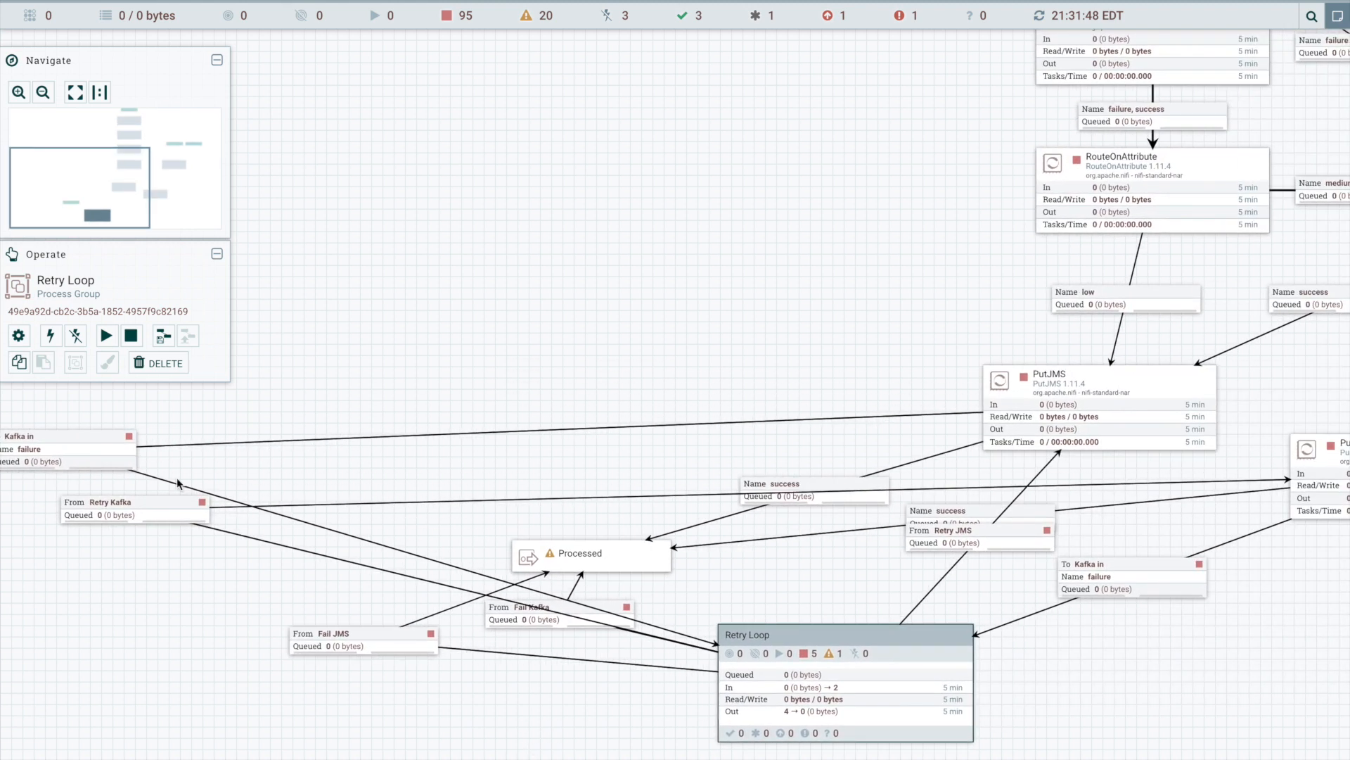
click(120, 454)
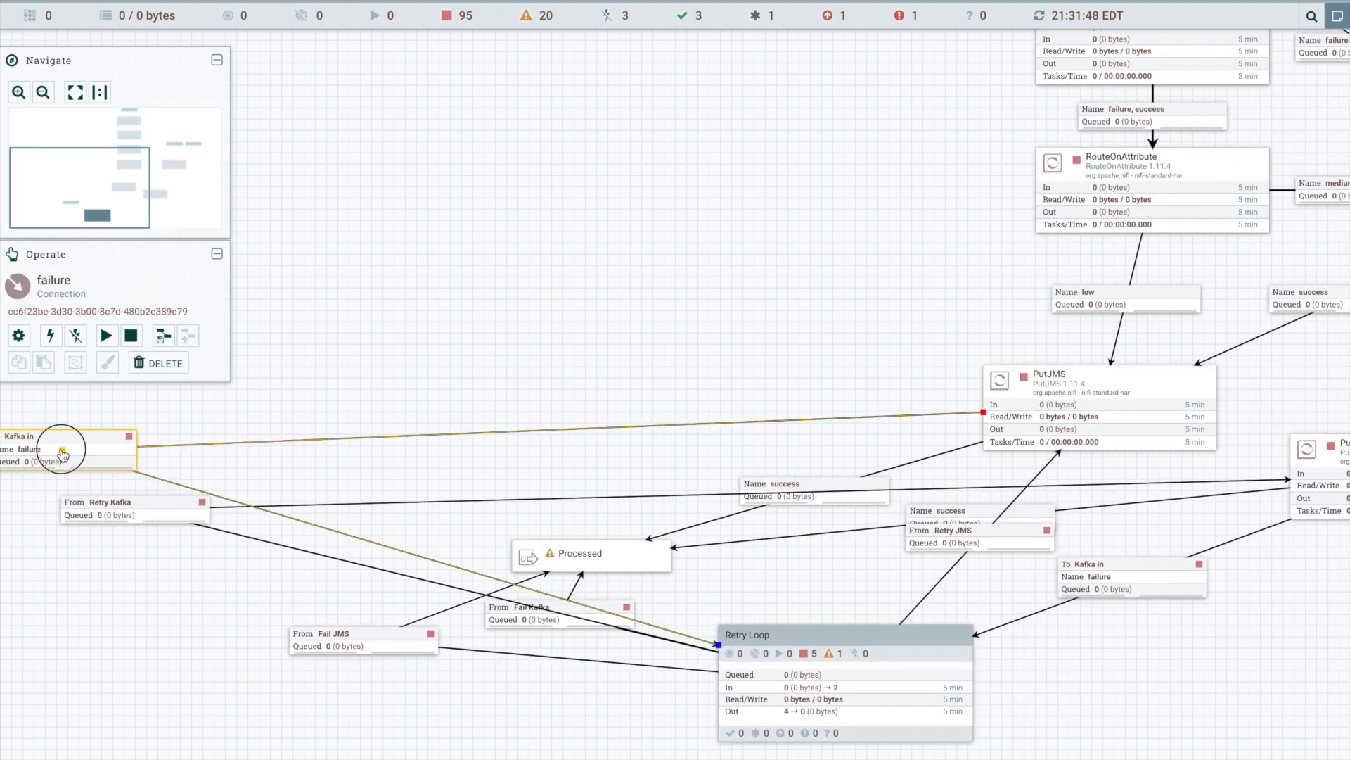
double_click(62, 451)
- Position Retry Loop below and between the two publishing processors and shift PublishKafka_2_0 to sit roughly beside PutJMS
mouse_move(1032, 657)
mouse_down()
mouse_move(708, 652)
mouse_move(1044, 642)
mouse_up()
drag(1091, 470, 1240, 422)
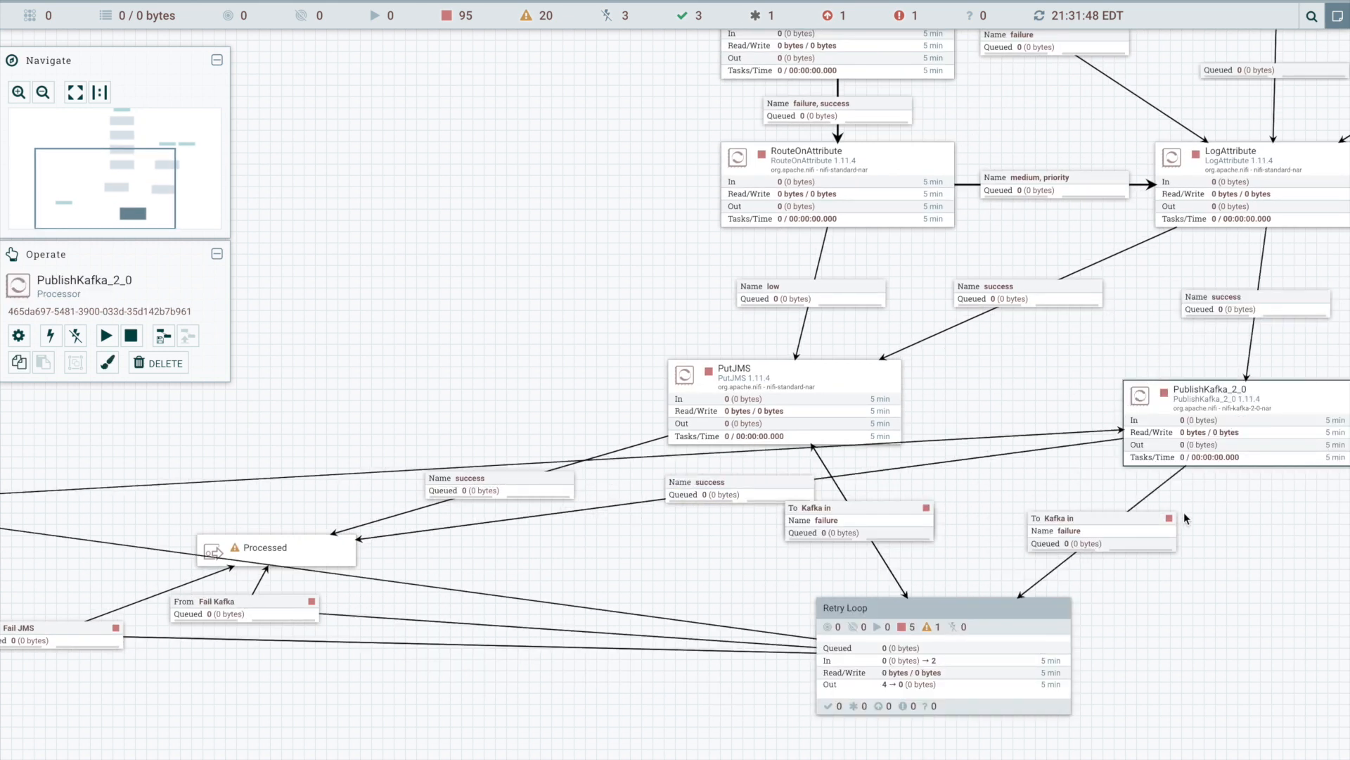
click(874, 486)
- Move the Processed output port beneath Retry Loop with space between them, and remove the Fail Kafka connection's bend point
click(320, 552)
drag(870, 750, 1016, 754)
click(272, 615)
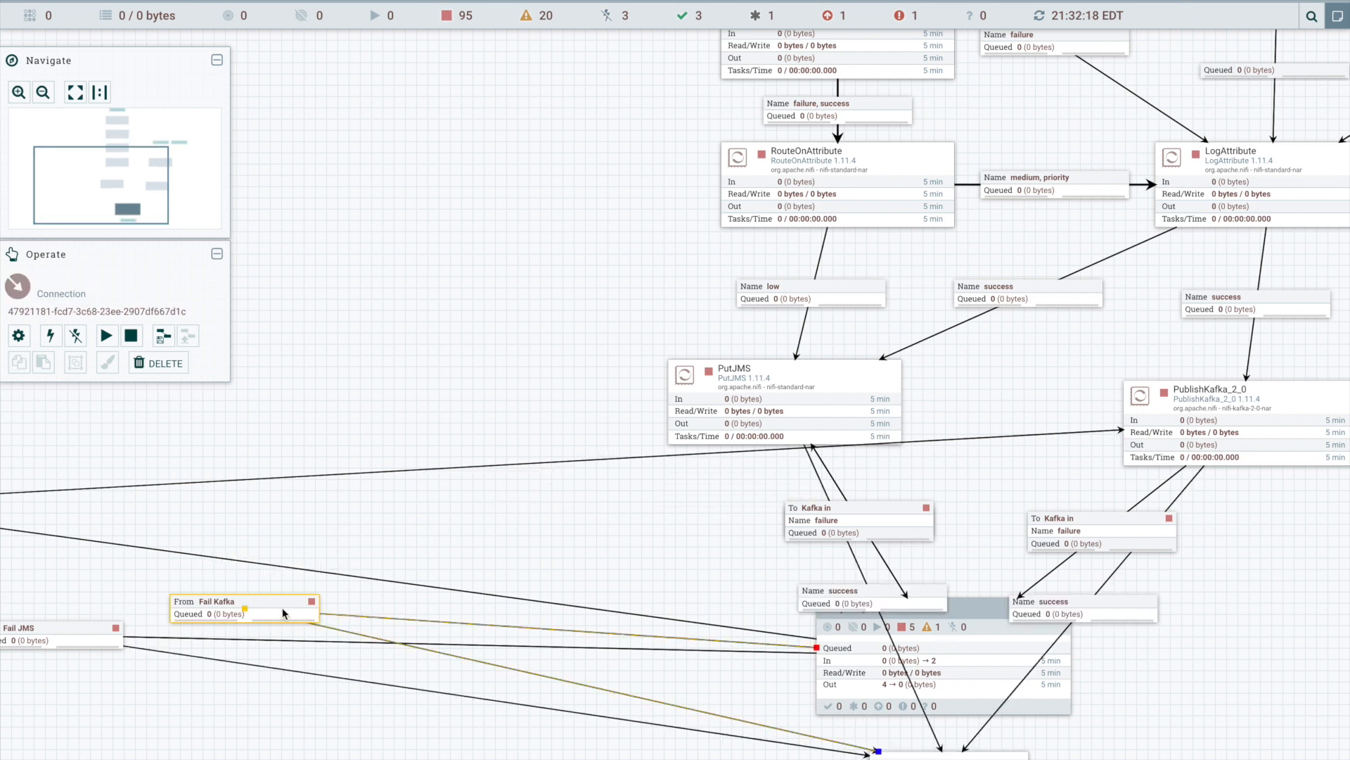
double_click(244, 607)
drag(1089, 734, 1095, 552)
drag(999, 599, 1010, 658)
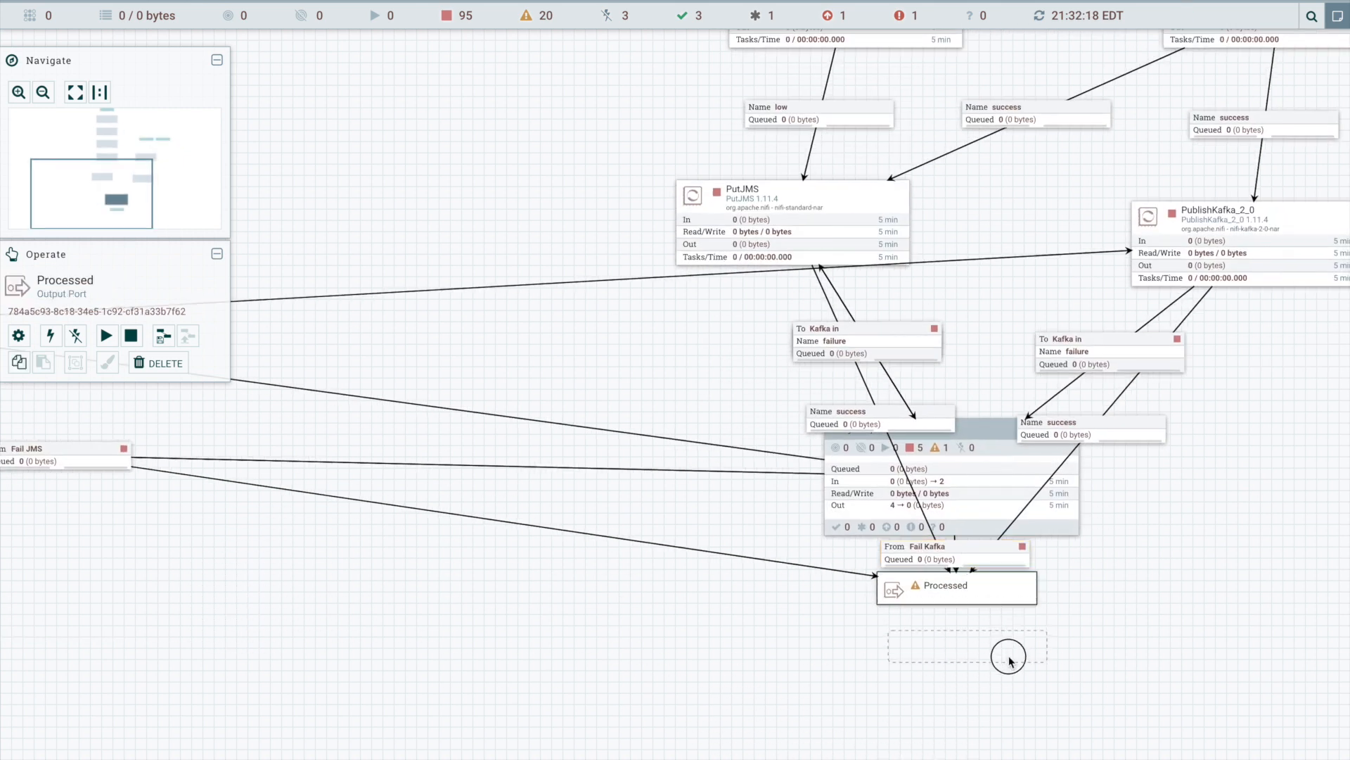
- Bring the Fail JMS connection's bend point in between Retry Loop and Processed, beside the Fail Kafka connection
drag(155, 563, 532, 596)
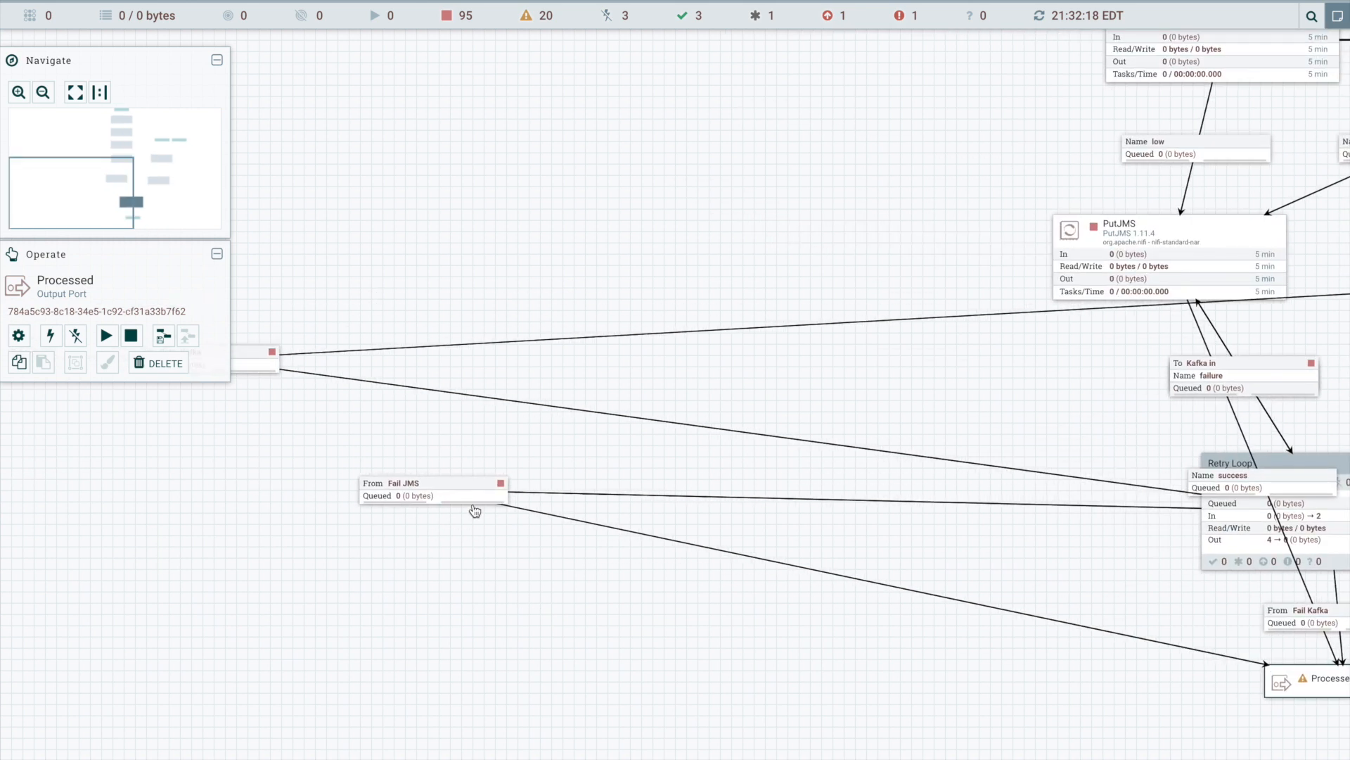
click(457, 498)
drag(434, 496, 1033, 585)
drag(1010, 538, 665, 614)
drag(823, 654, 634, 494)
- Move the Retry Kafka connection's bend point to the right of Retry Loop, just below PublishKafka_2_0
drag(502, 506, 1133, 543)
click(380, 303)
drag(415, 447, 1140, 473)
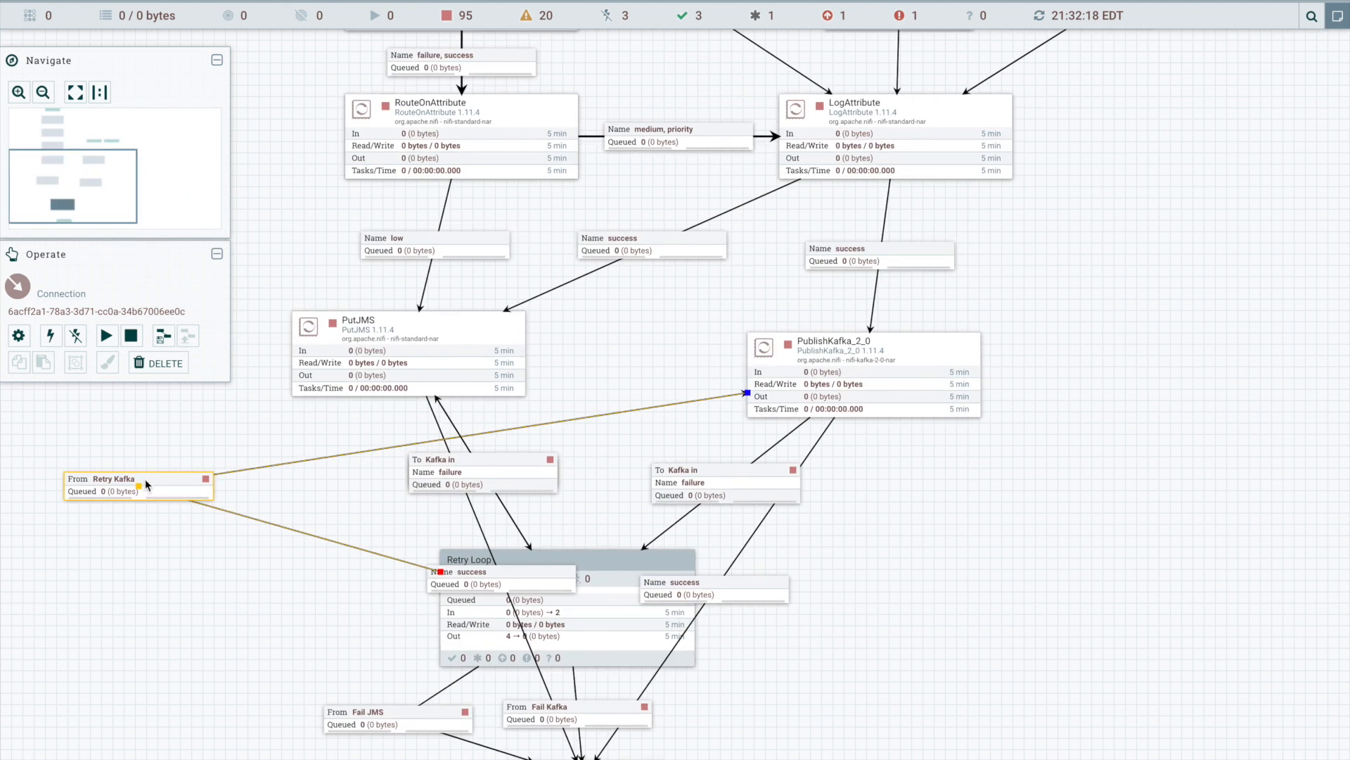
drag(158, 491, 830, 559)
drag(140, 484, 833, 532)
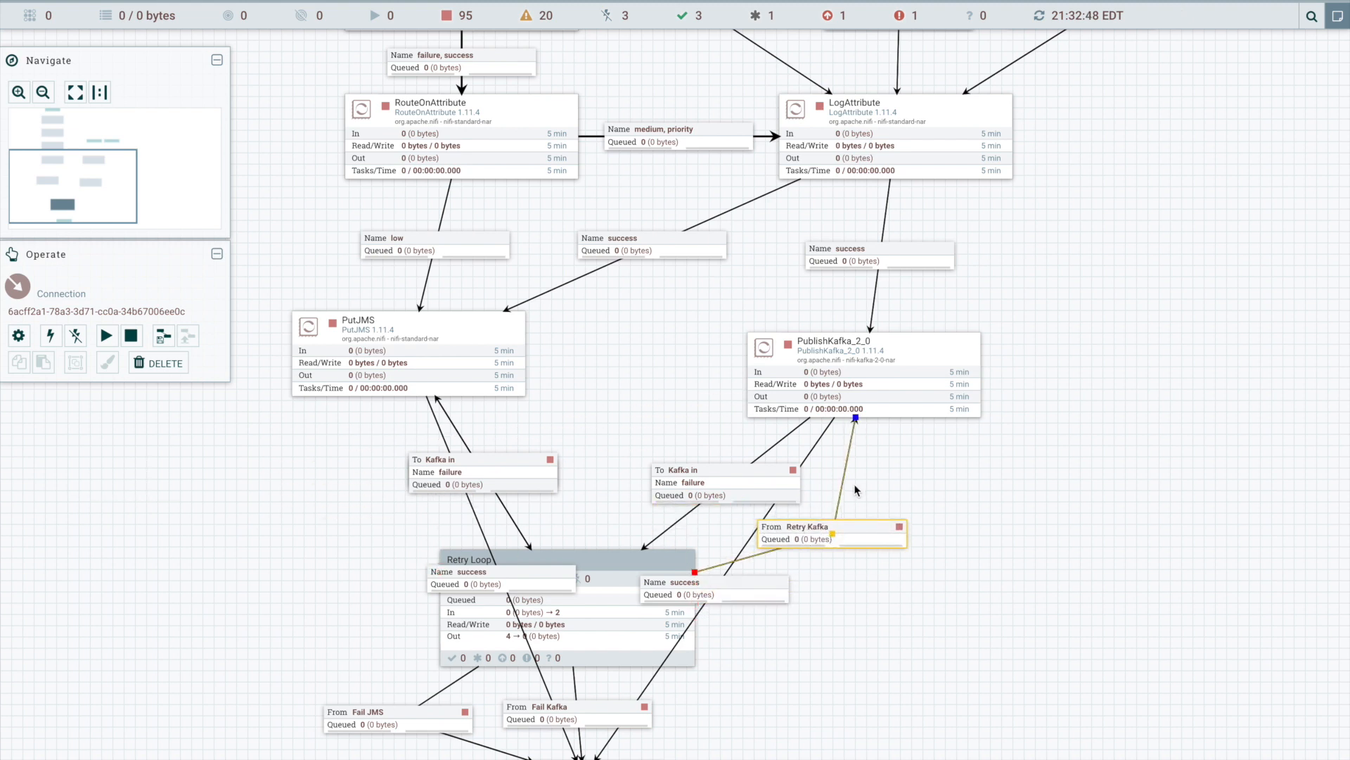
- Add a bend point to PutJMS's failure connection and pull it right, clear of the Retry JMS connection
click(498, 484)
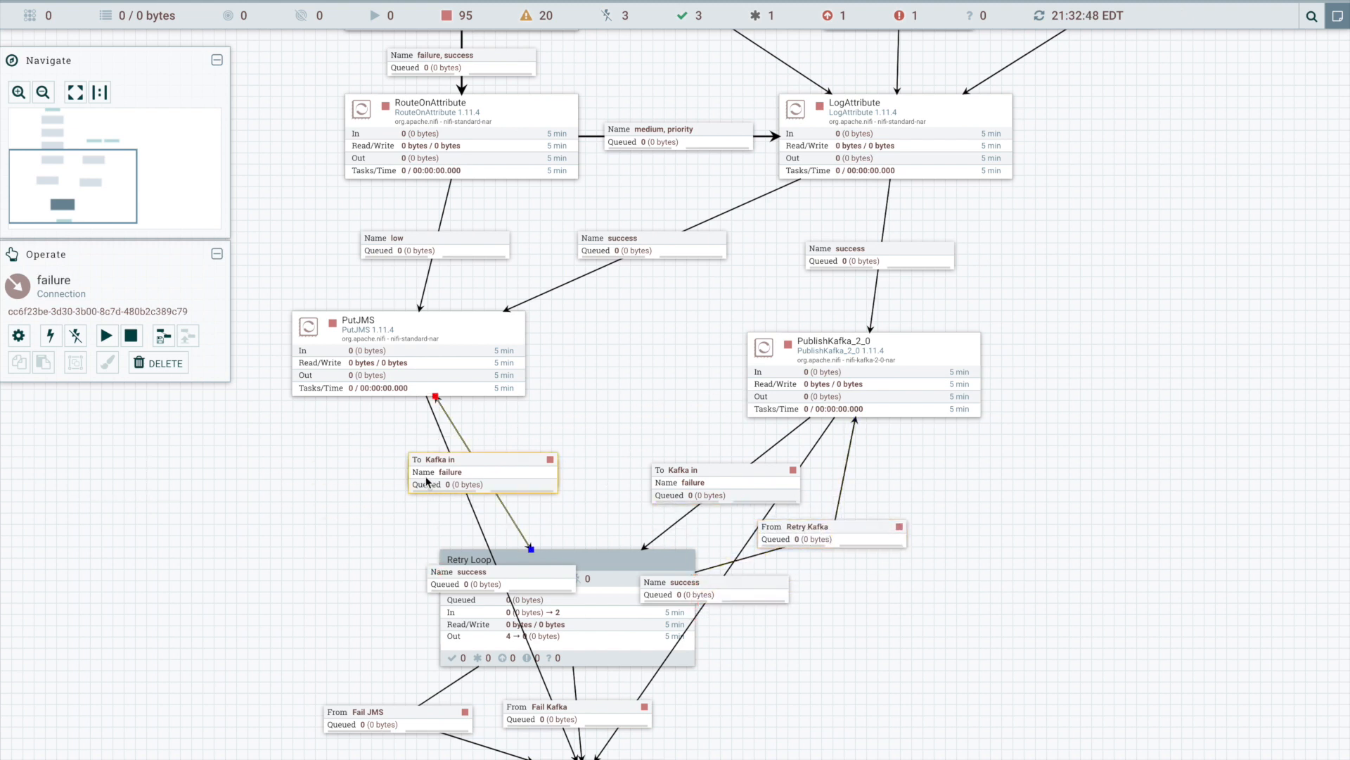
double_click(466, 445)
drag(467, 445, 594, 439)
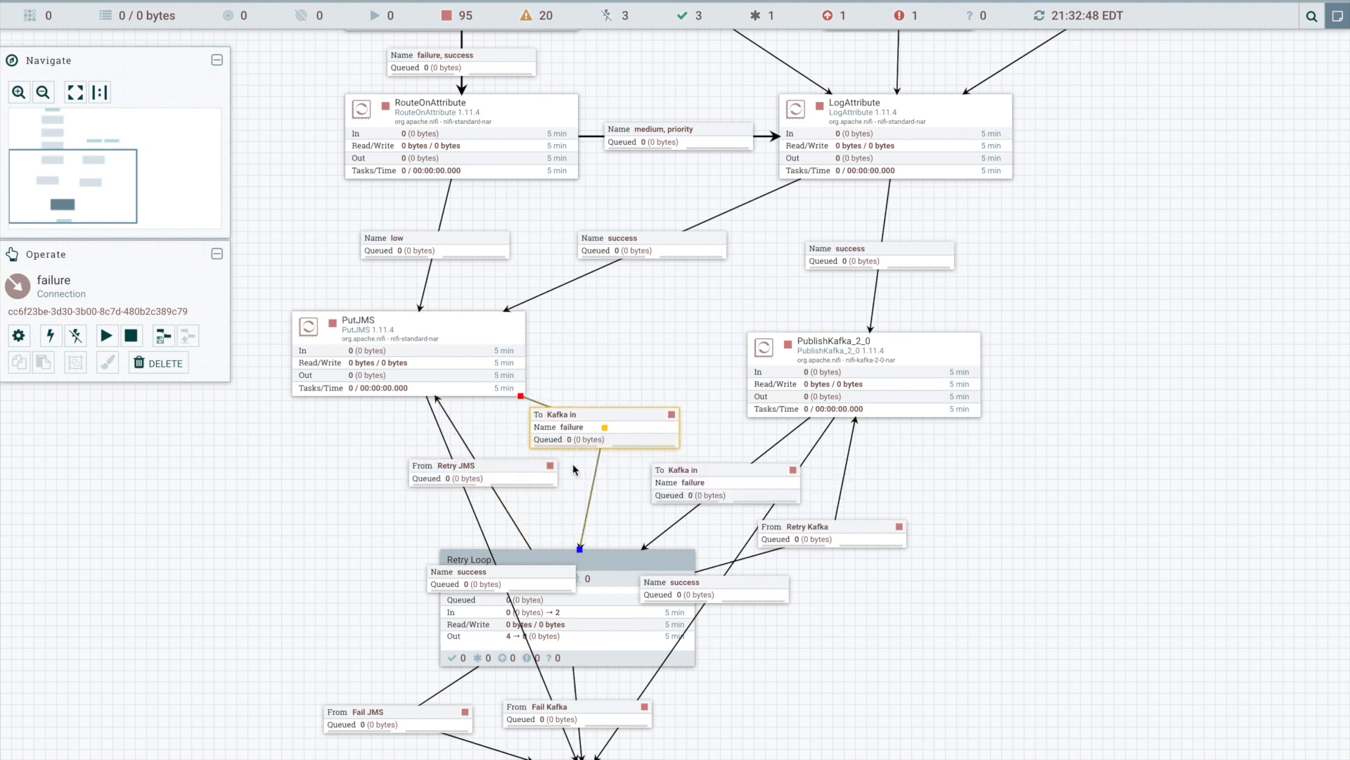
- Add a bend point to the Retry JMS connection and place its label slightly lower between Retry Loop and PutJMS
drag(309, 557, 330, 462)
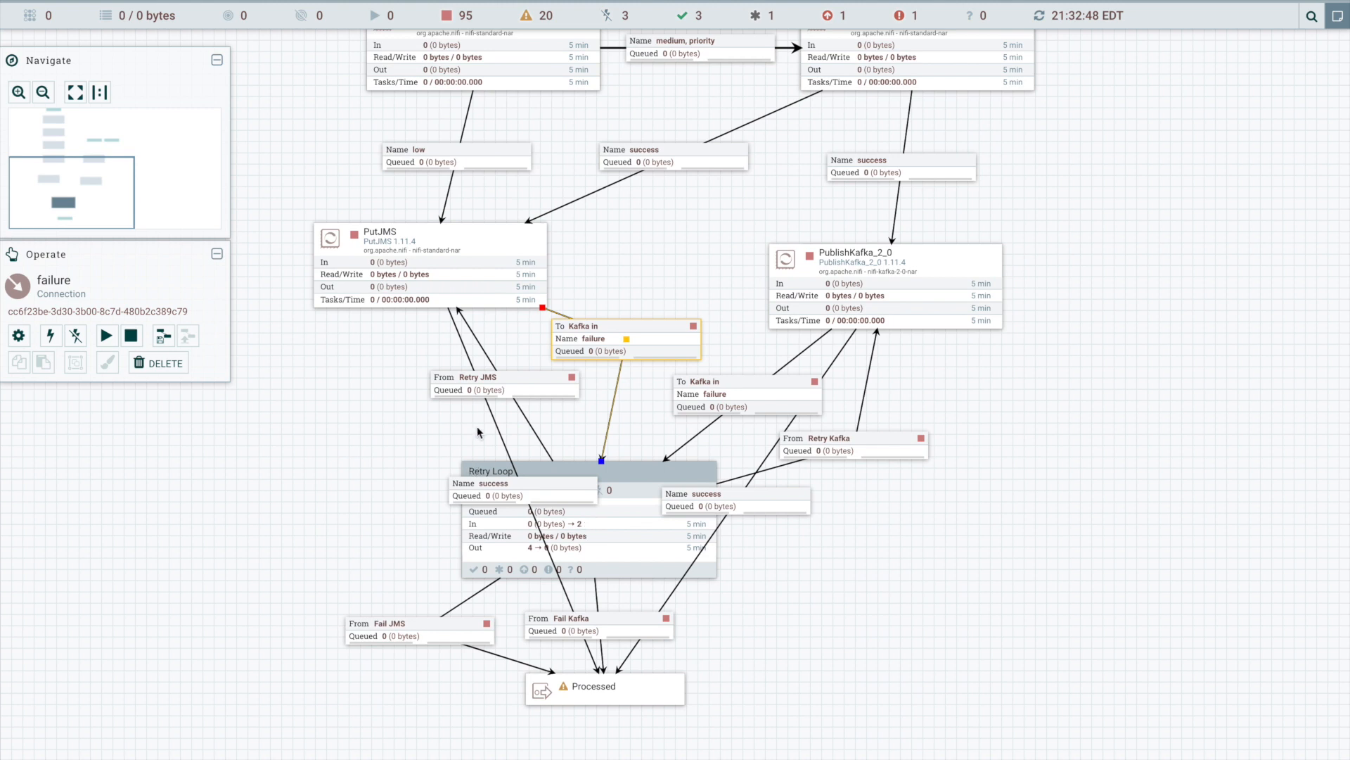
click(505, 391)
drag(519, 410, 505, 403)
- Route PutJMS's success connection to Processed around the left of Retry Loop using two vertically aligned bend points
mouse_move(392, 294)
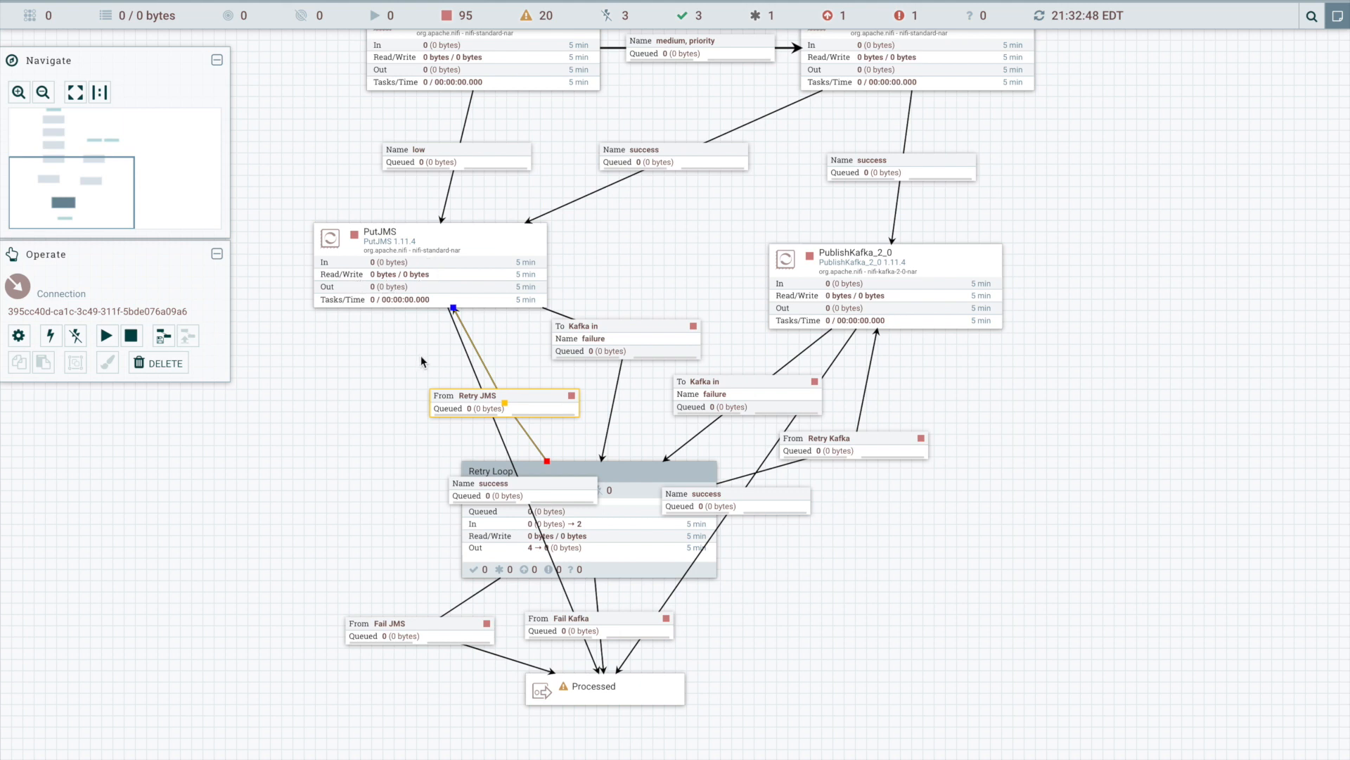
click(387, 290)
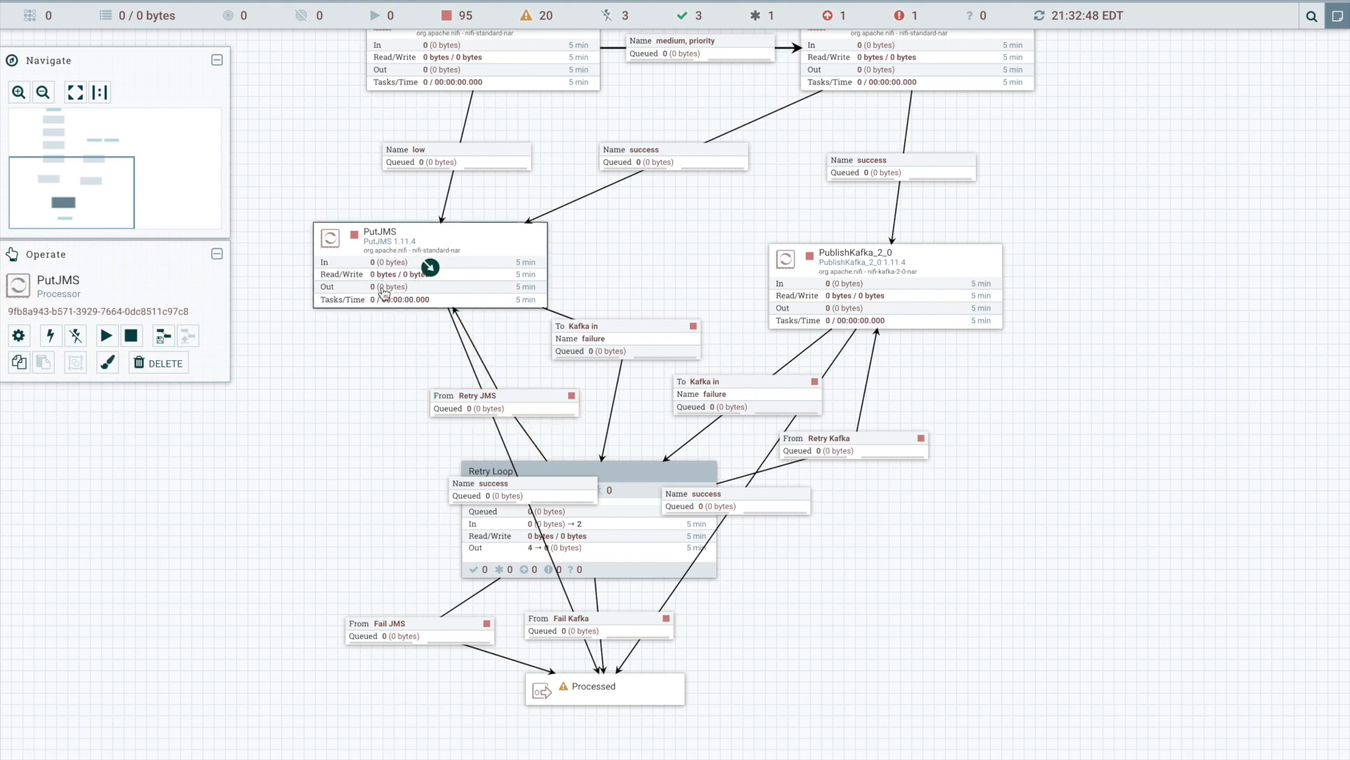
click(561, 700)
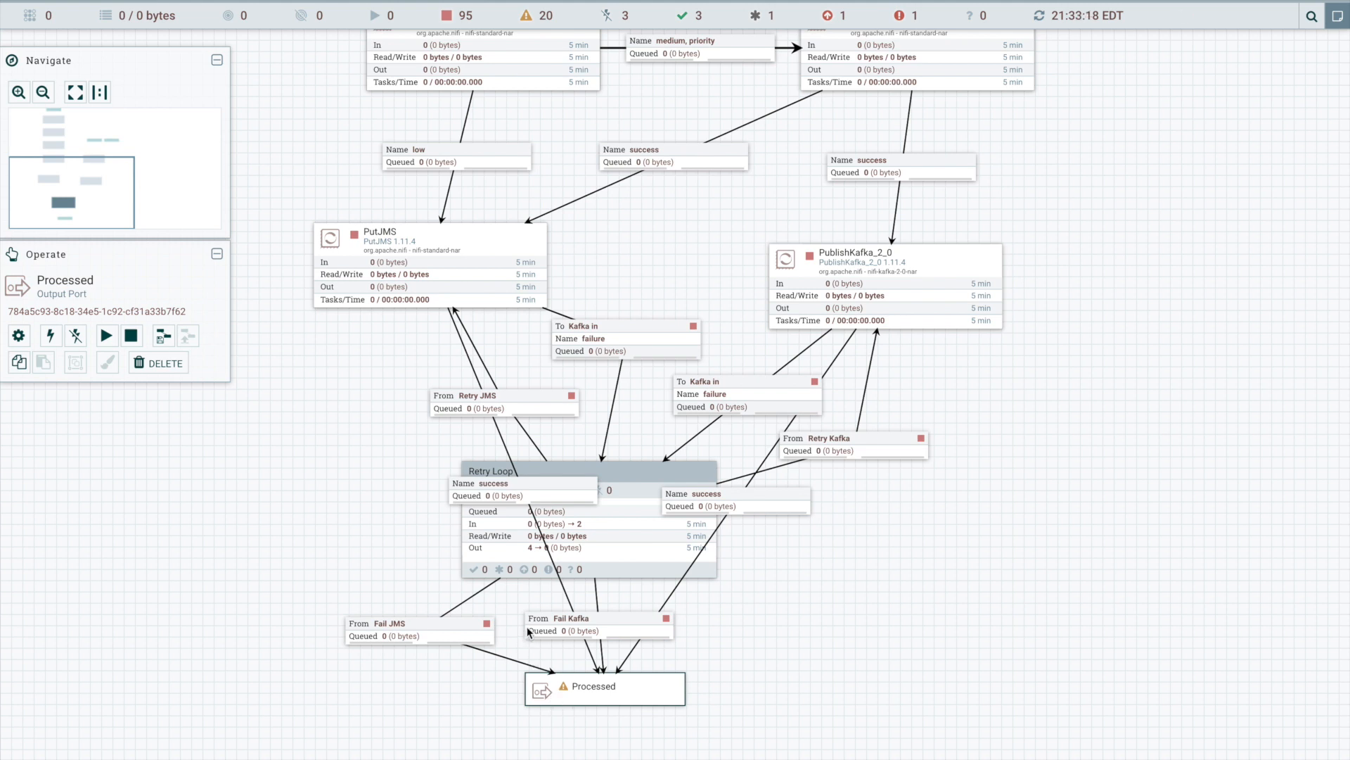
click(522, 492)
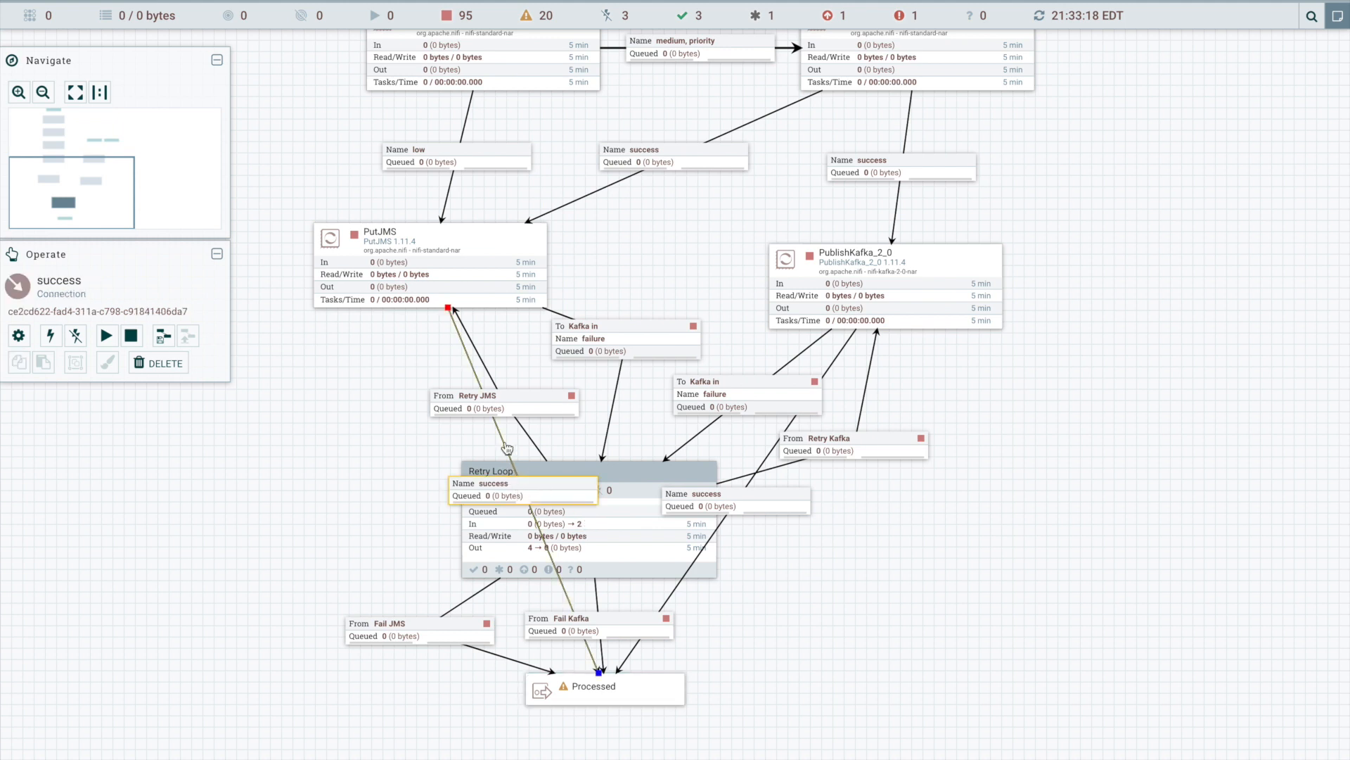
drag(506, 448, 243, 419)
double_click(311, 473)
drag(311, 474, 243, 594)
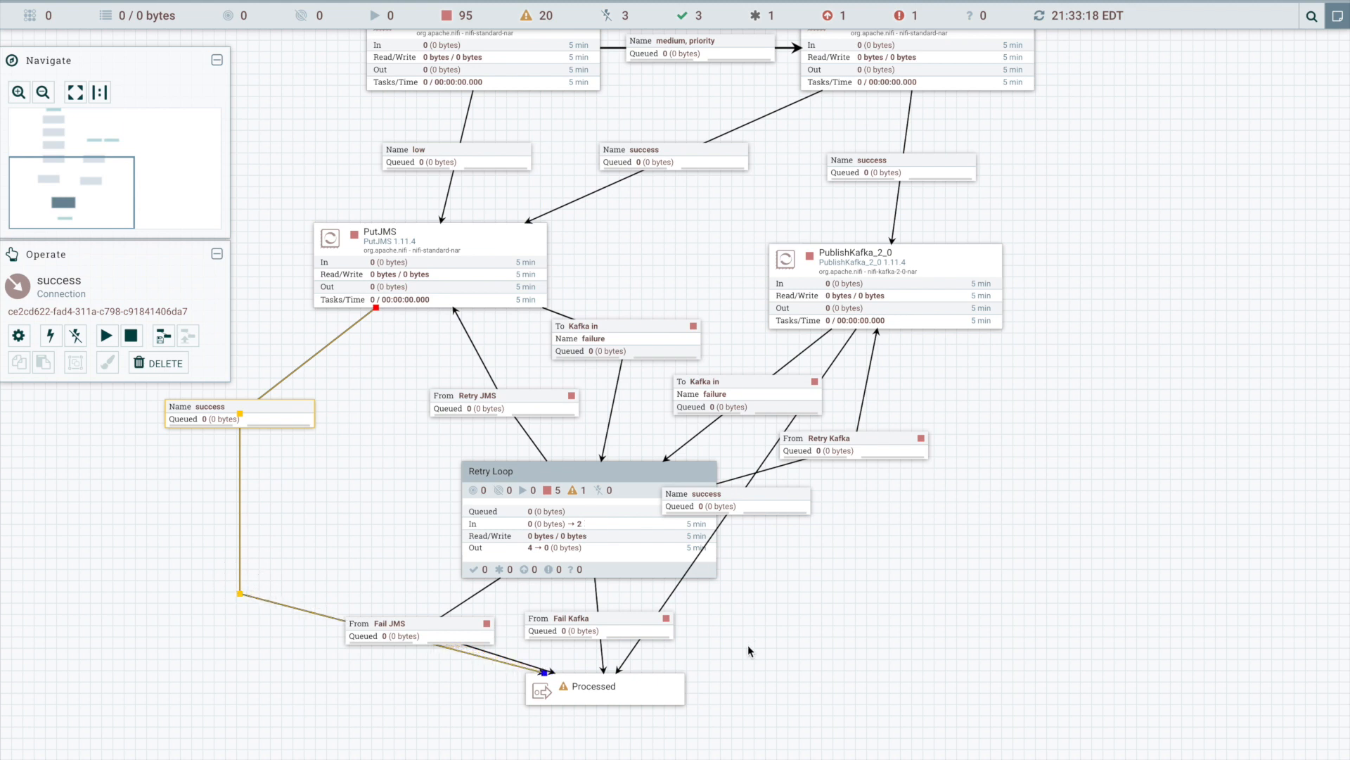
- Lower the Processed port beneath Retry Loop and set the Fail JMS and Fail Kafka labels level side by side above it
drag(704, 638, 754, 561)
drag(694, 616, 678, 669)
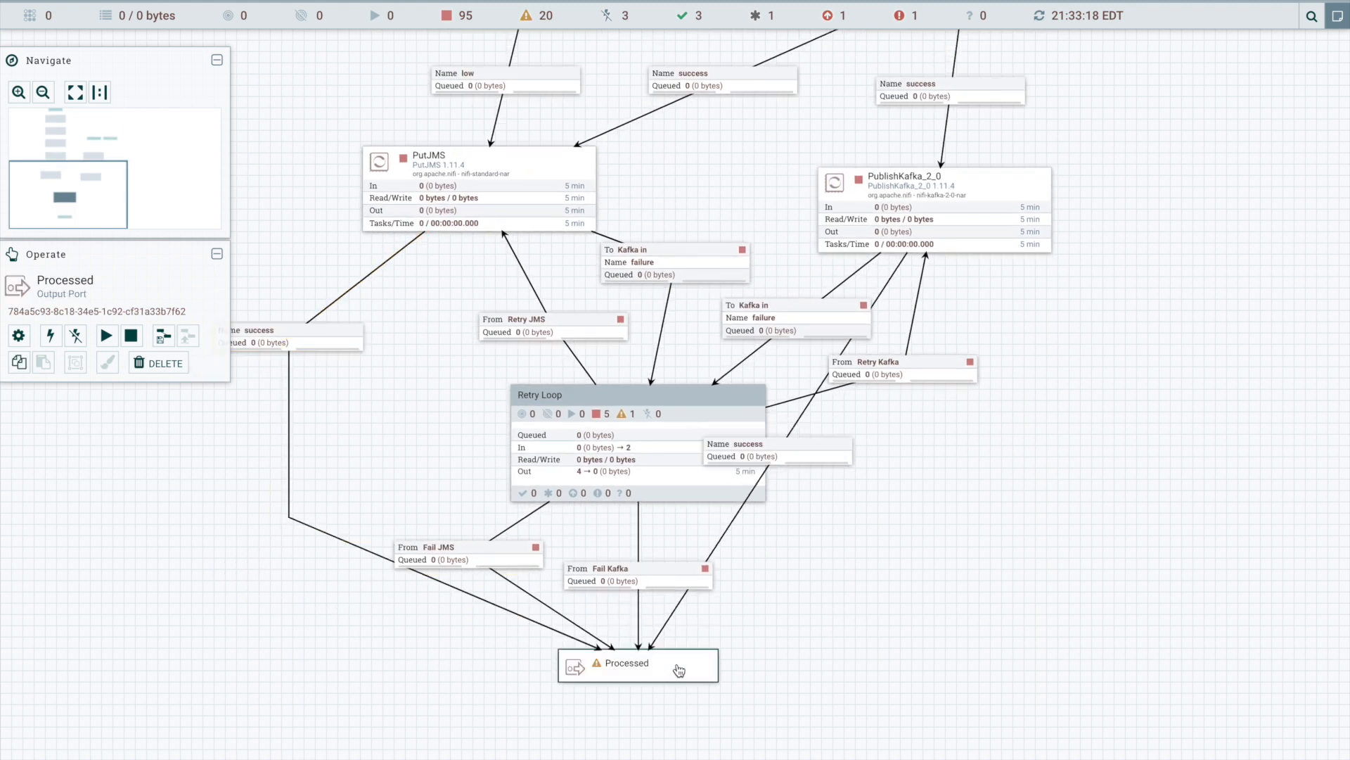
click(480, 561)
drag(481, 562, 533, 563)
drag(650, 579, 683, 558)
- Route PublishKafka_2_0's success connection to Processed around the right of Retry Loop using two vertically aligned bend points
click(680, 603)
double_click(811, 417)
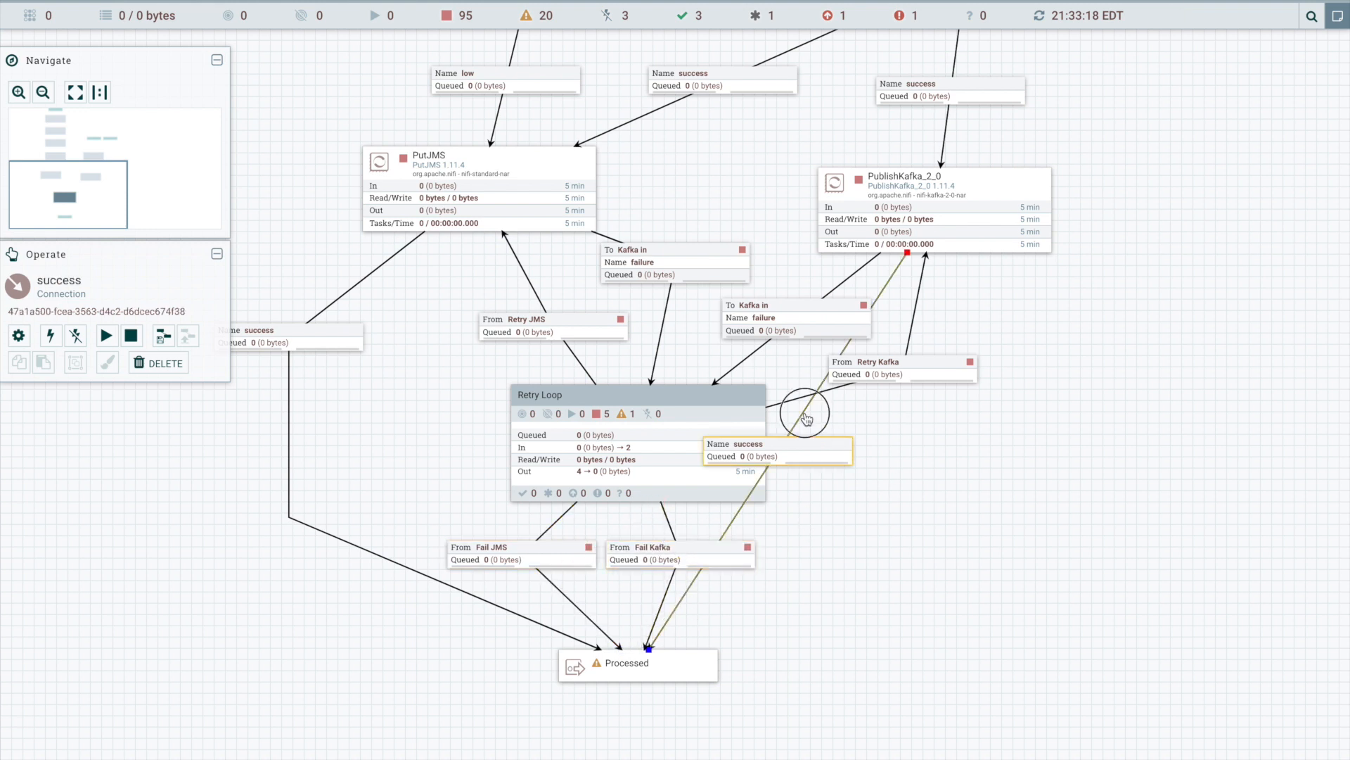
drag(812, 416, 1149, 400)
double_click(998, 454)
drag(999, 453, 1100, 524)
- Align PutJMS under RouteOnAttribute, about level with PublishKafka_2_0, and shift its failure connection's bend point lower
scroll(1094, 393, up, 5)
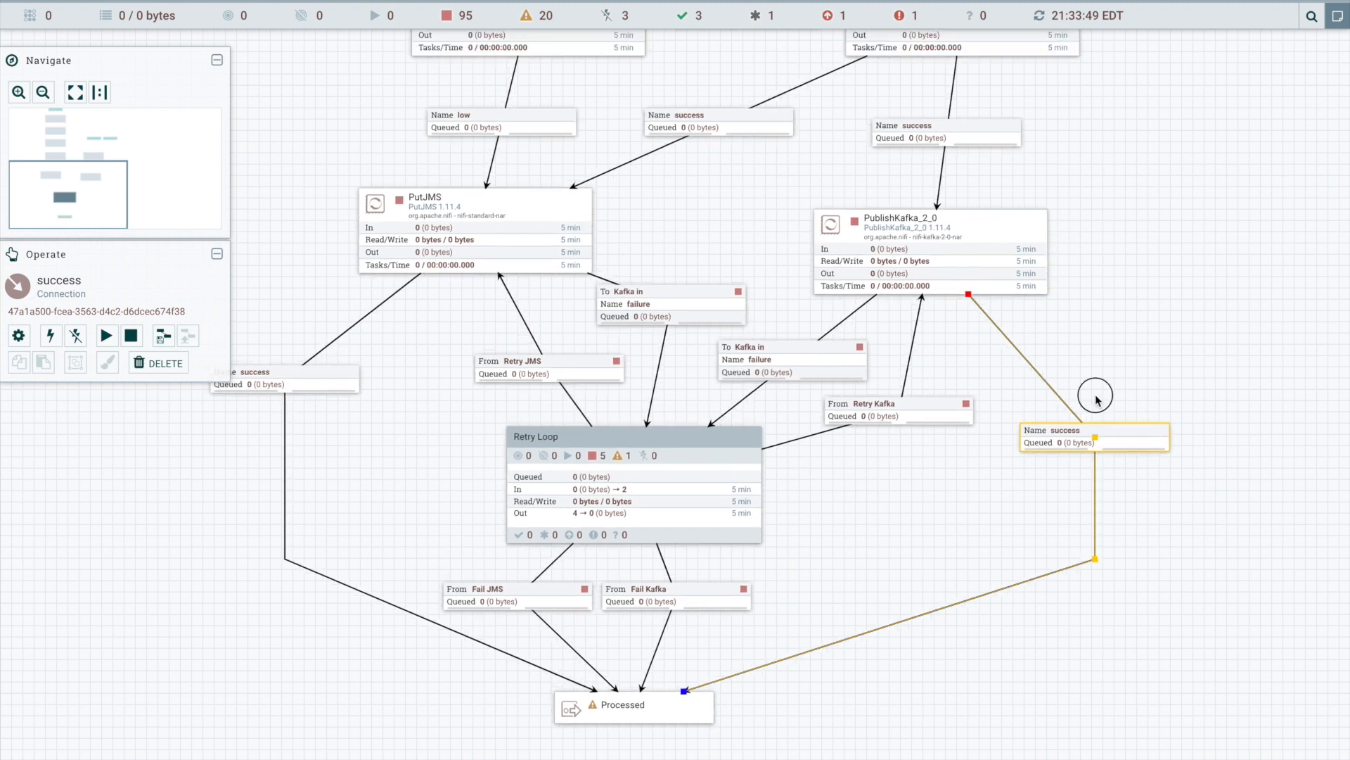
drag(559, 357, 664, 377)
drag(677, 459, 681, 490)
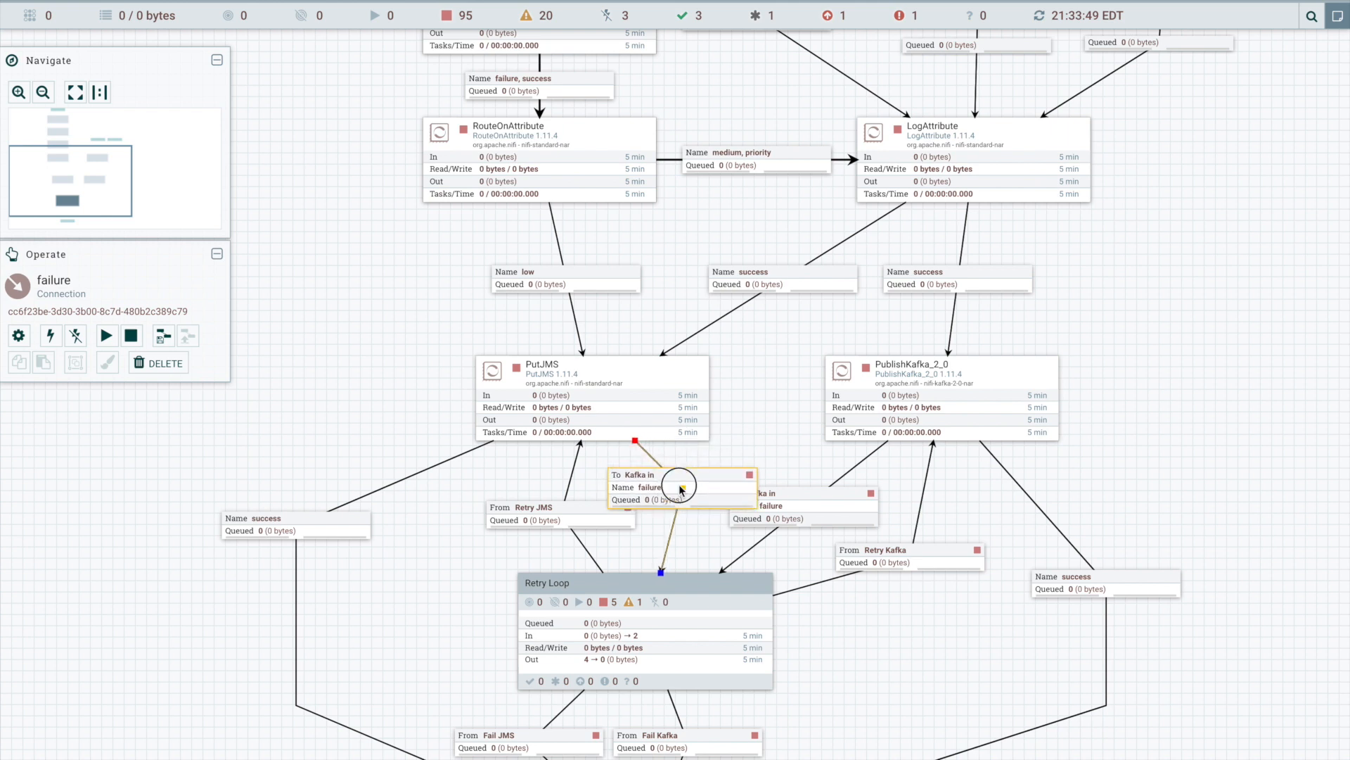
drag(616, 394, 553, 399)
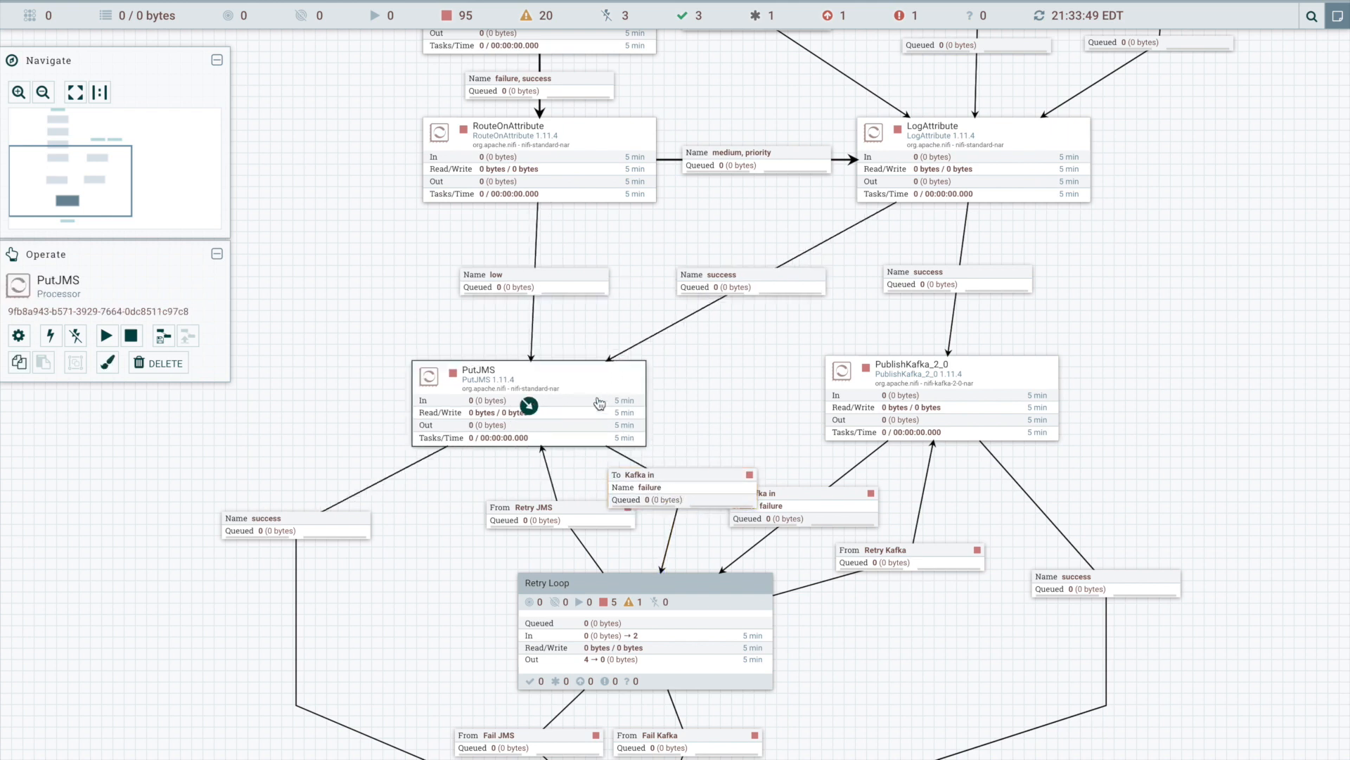
- Shift the Retry JMS bend point and PutJMS's failure bend point left so their labels stand apart
click(562, 519)
drag(563, 519, 494, 540)
click(618, 491)
click(636, 499)
drag(639, 501, 602, 511)
- Shift the Retry Kafka bend point and PublishKafka_2_0's failure connection label to the right
click(909, 563)
drag(909, 563, 955, 559)
drag(805, 509, 842, 512)
- Shift both bend points of PublishKafka_2_0's success connection further right in vertical alignment, and align PublishKafka_2_0 directly under LogAttribute
click(1101, 581)
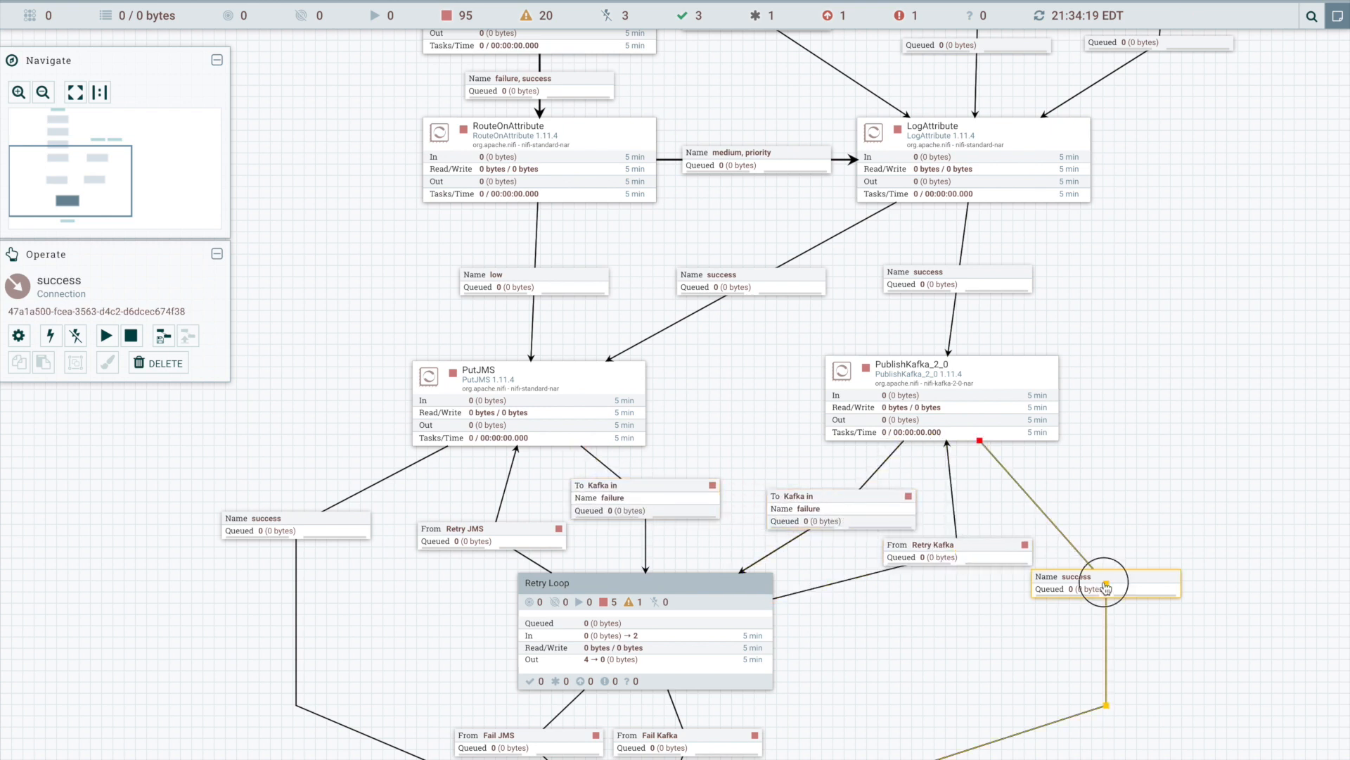
drag(1107, 588, 1176, 564)
drag(1108, 706, 1175, 721)
drag(956, 640, 954, 639)
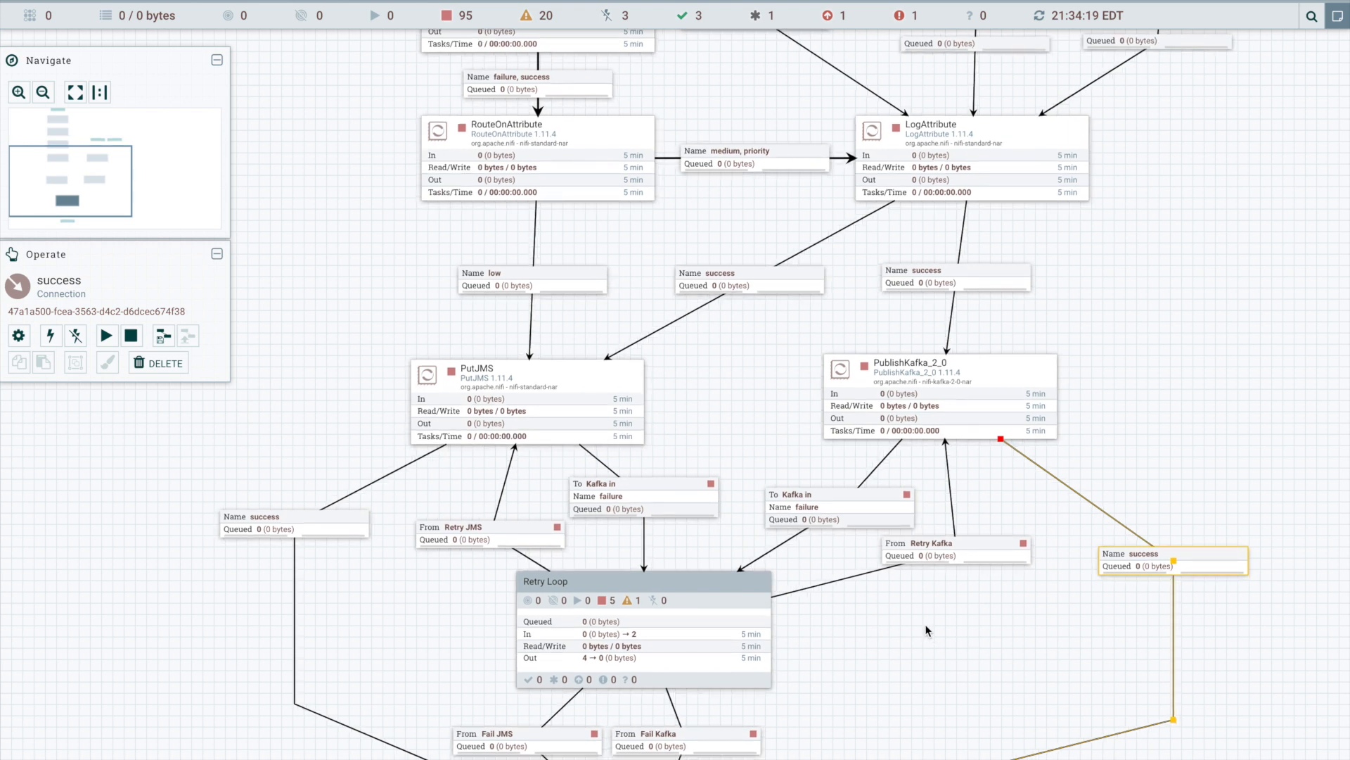
drag(1015, 384, 1046, 386)
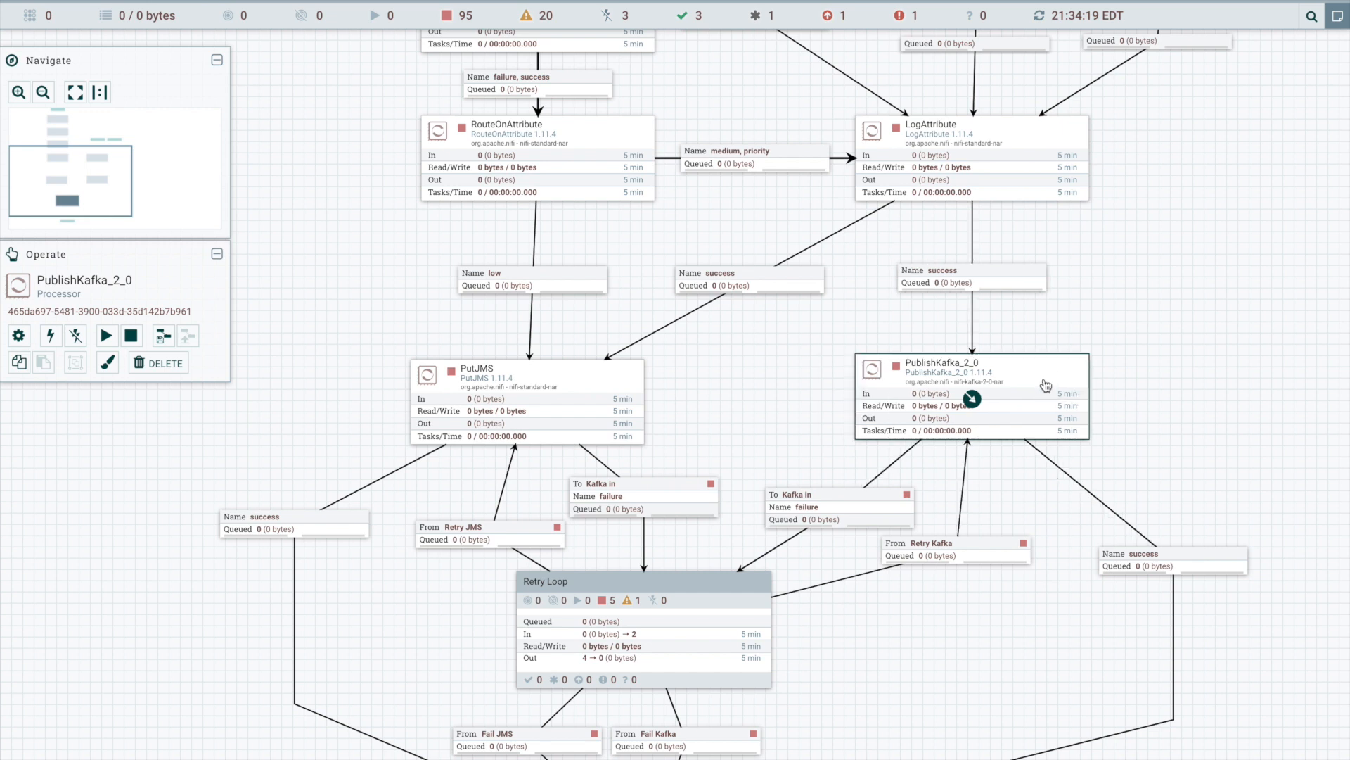
- Examine the processors' names throughout the flow, from PublishKafka_2_0 and PutJMS up to the Text input port
drag(1106, 308, 1095, 530)
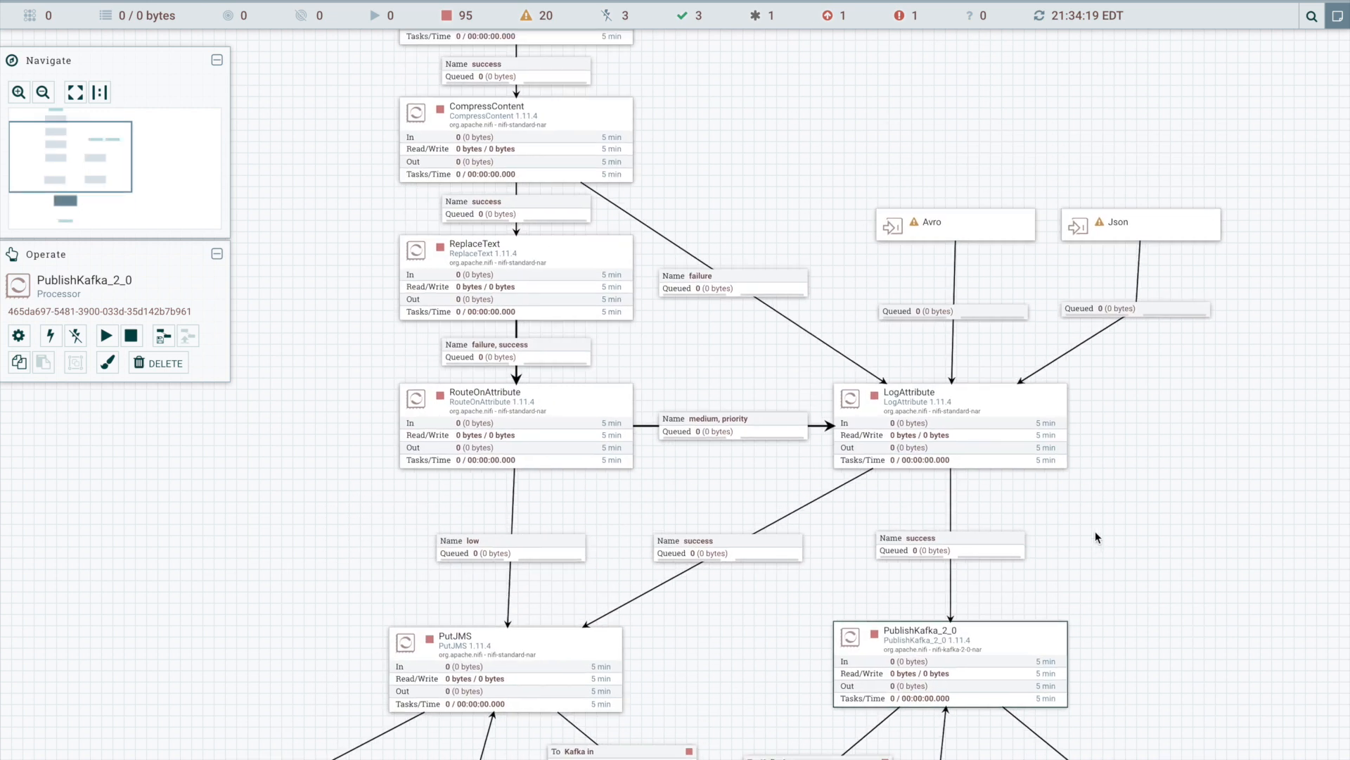
drag(826, 209, 805, 96)
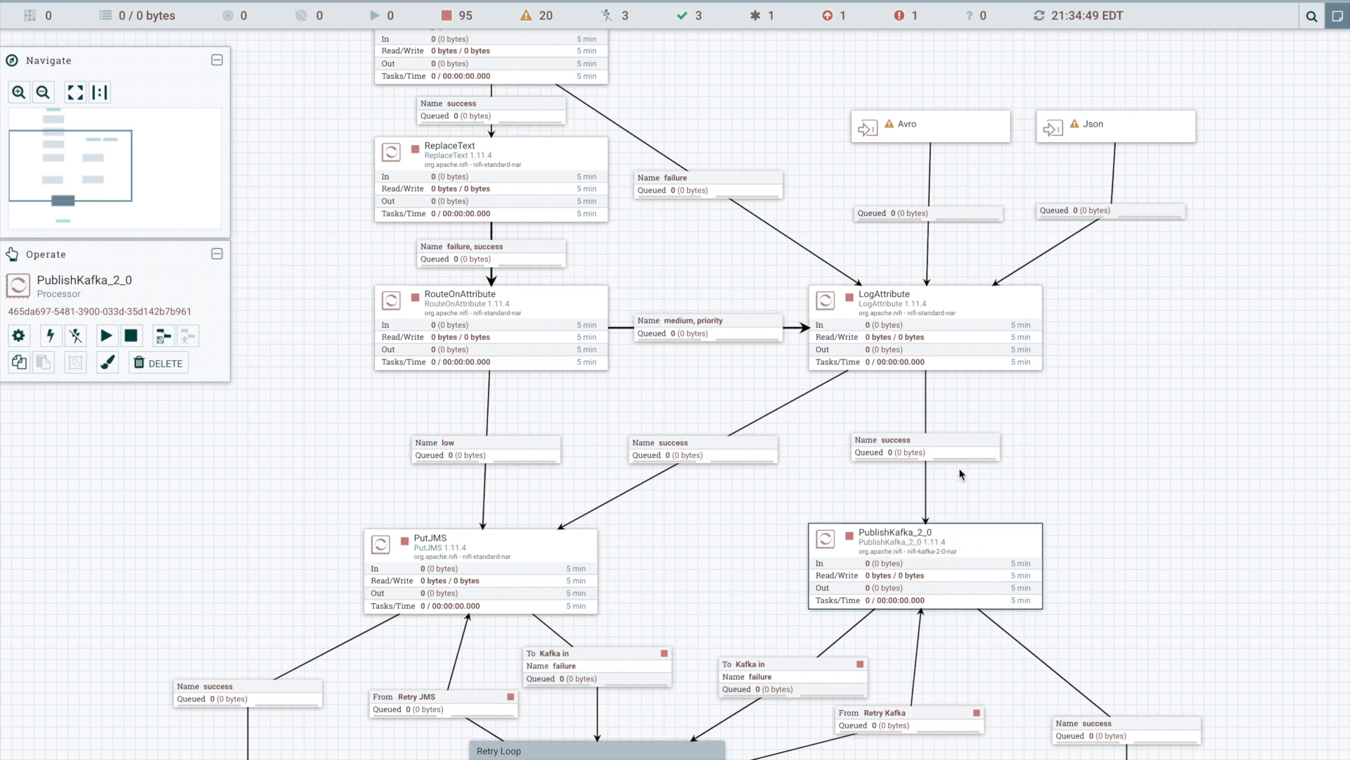
drag(797, 181, 808, 328)
click(859, 686)
click(879, 475)
click(539, 197)
click(888, 700)
click(941, 478)
click(521, 462)
click(502, 329)
click(502, 191)
click(650, 209)
drag(650, 209, 678, 411)
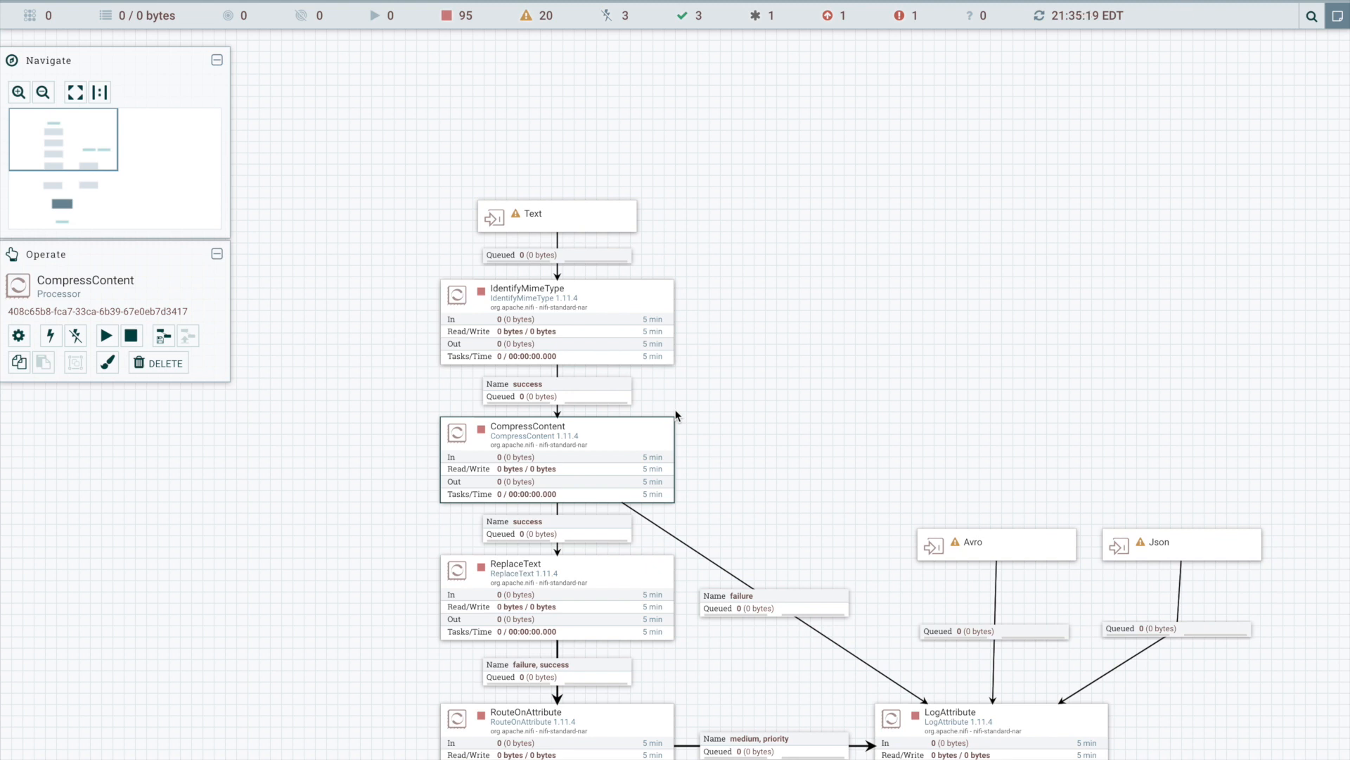
- Rename the IdentifyMimeType processor as "Check if Compressed" and apply the change
click(556, 314)
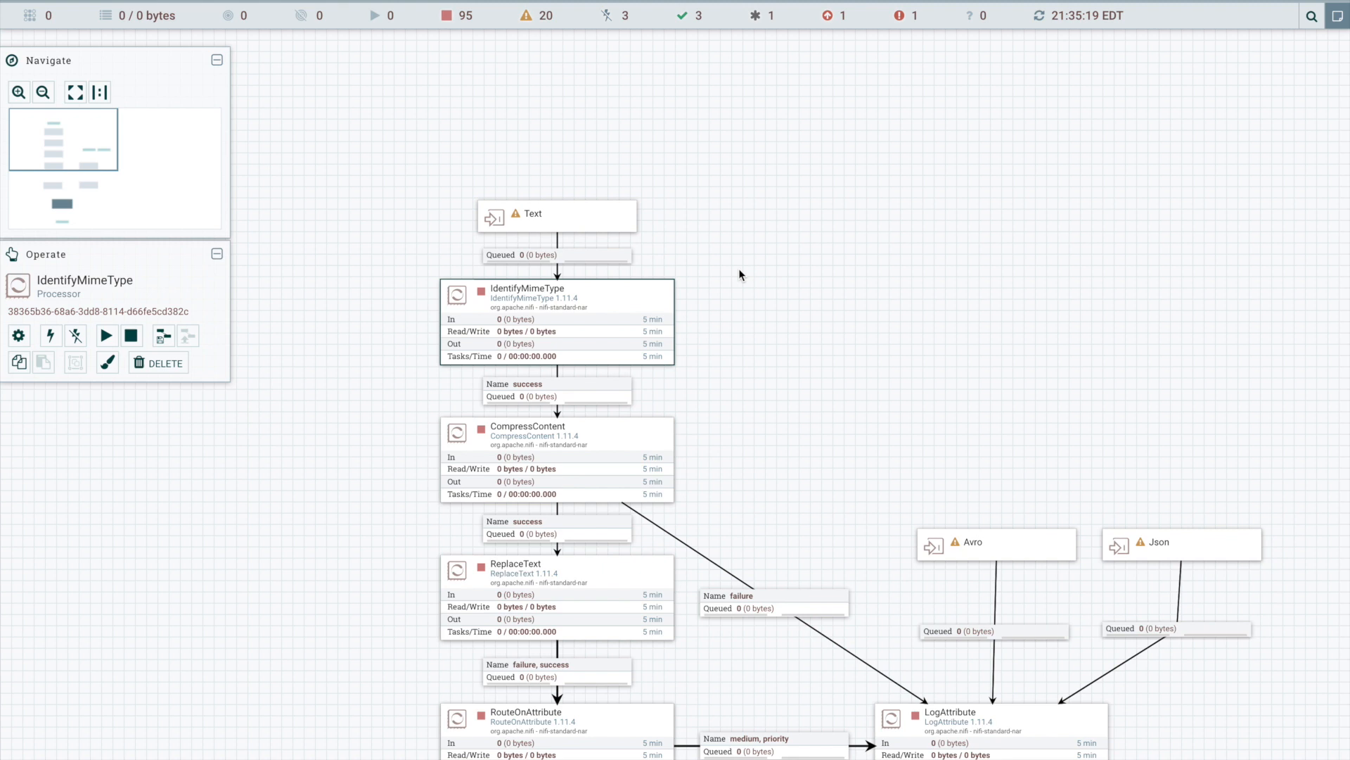
right_click(618, 287)
click(653, 304)
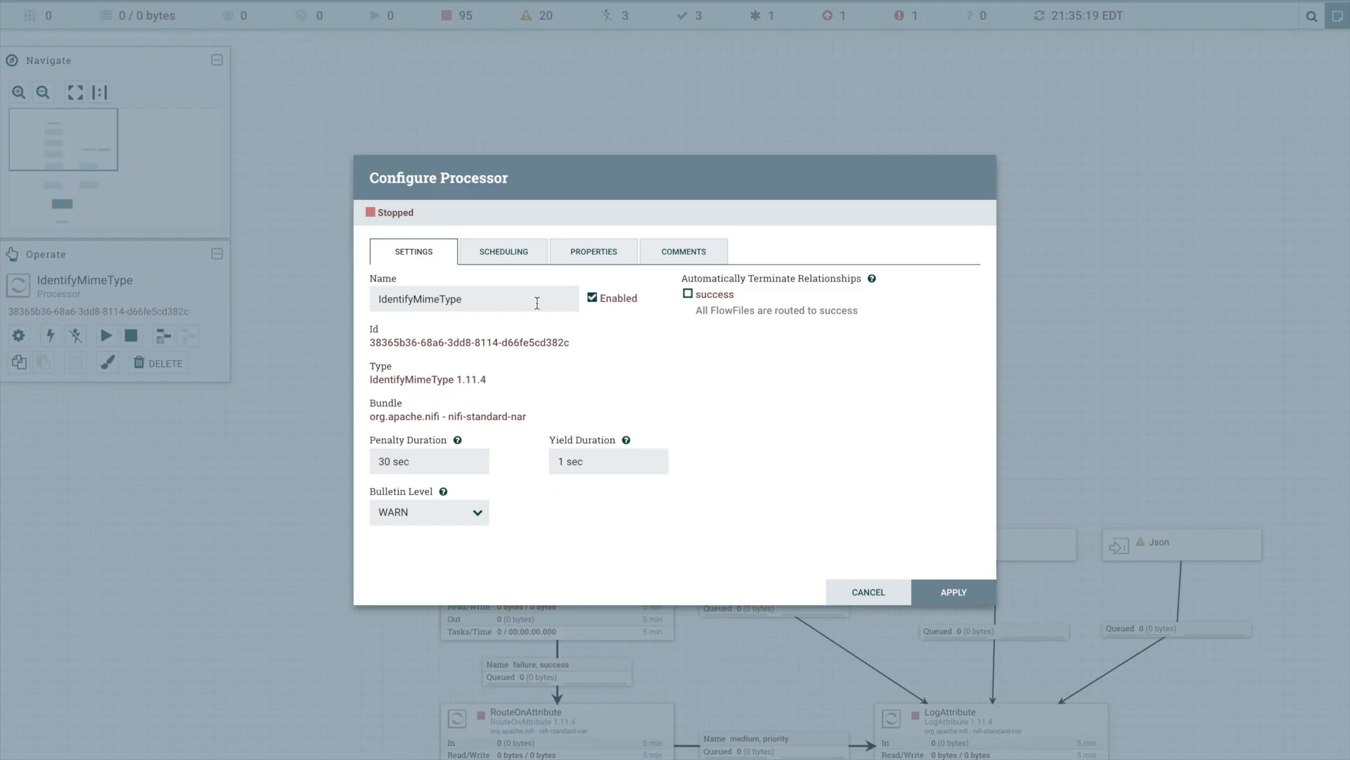
drag(536, 303, 330, 281)
text(Check if Compressed)
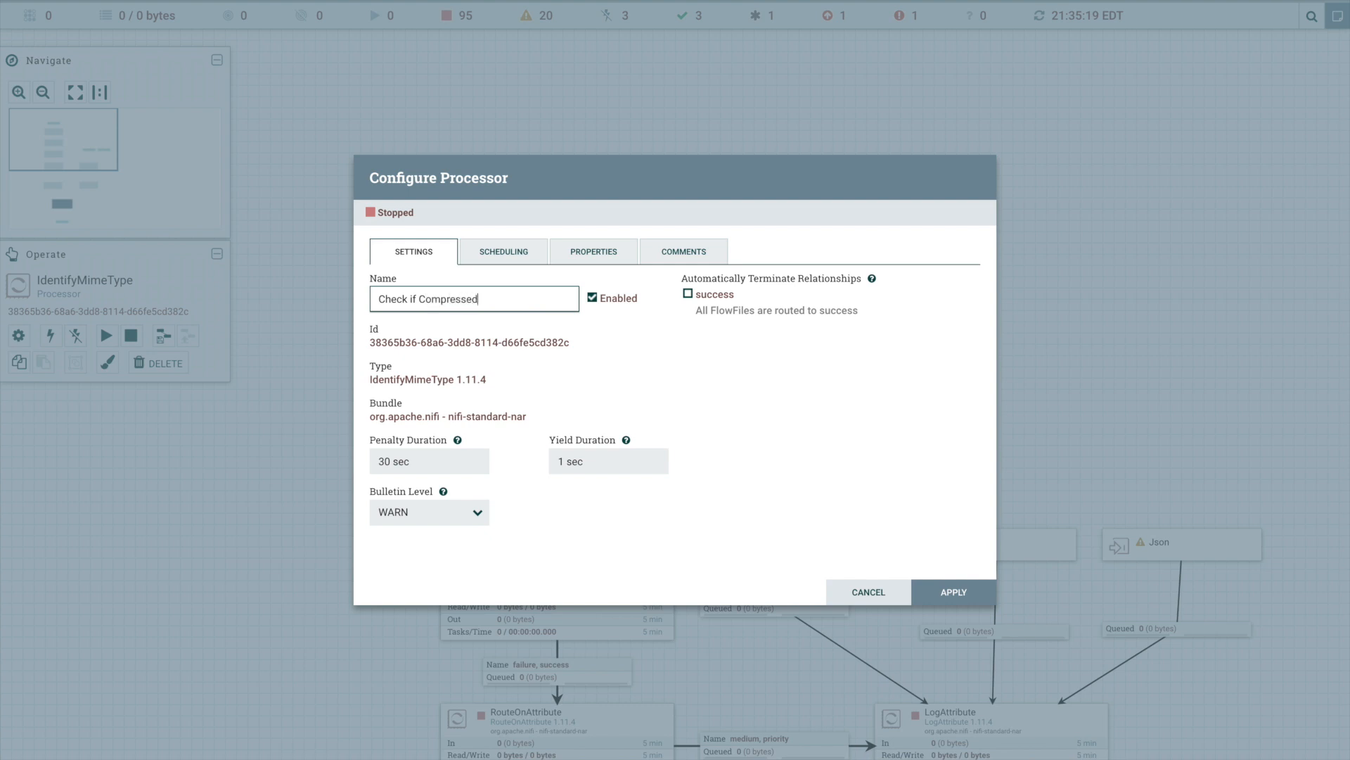
click(966, 582)
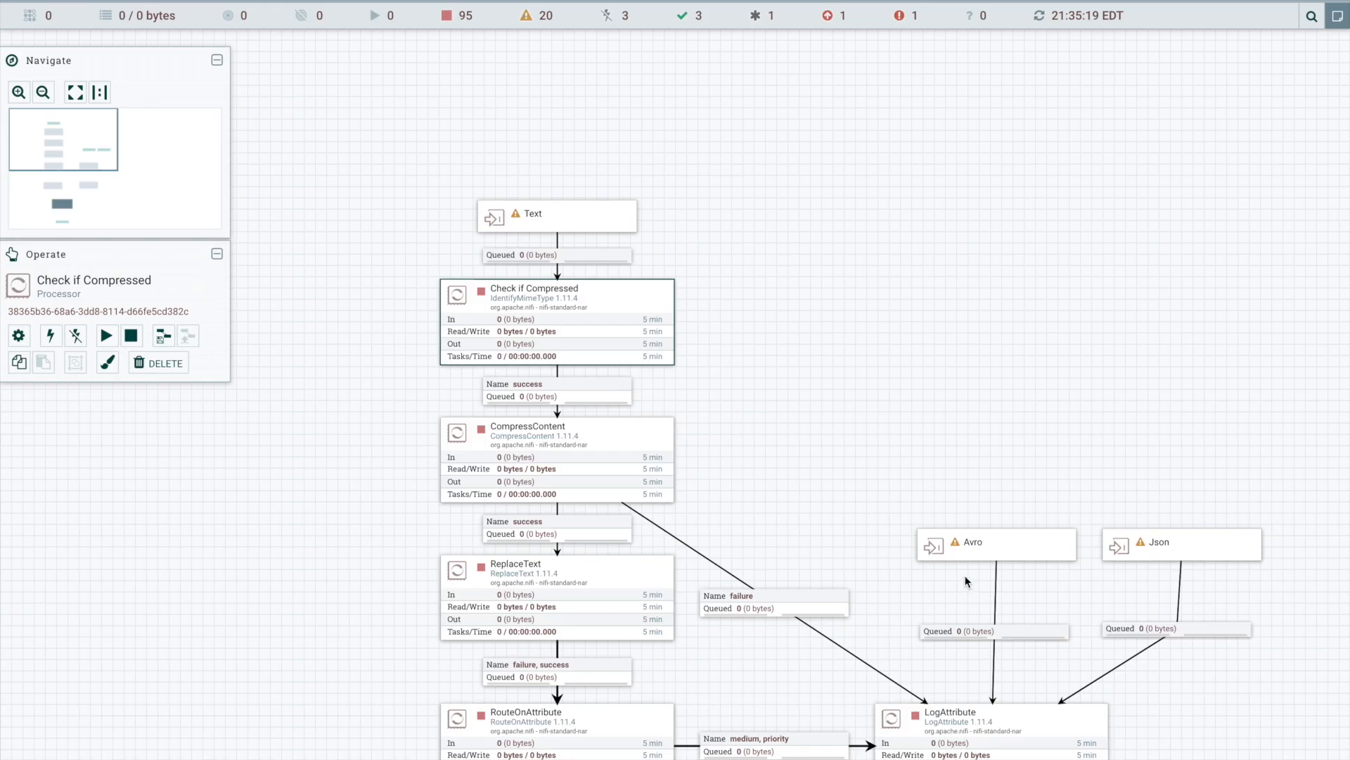
- Review the CompressContent processor's properties and rename it as "Decompress if Necessary"
click(585, 443)
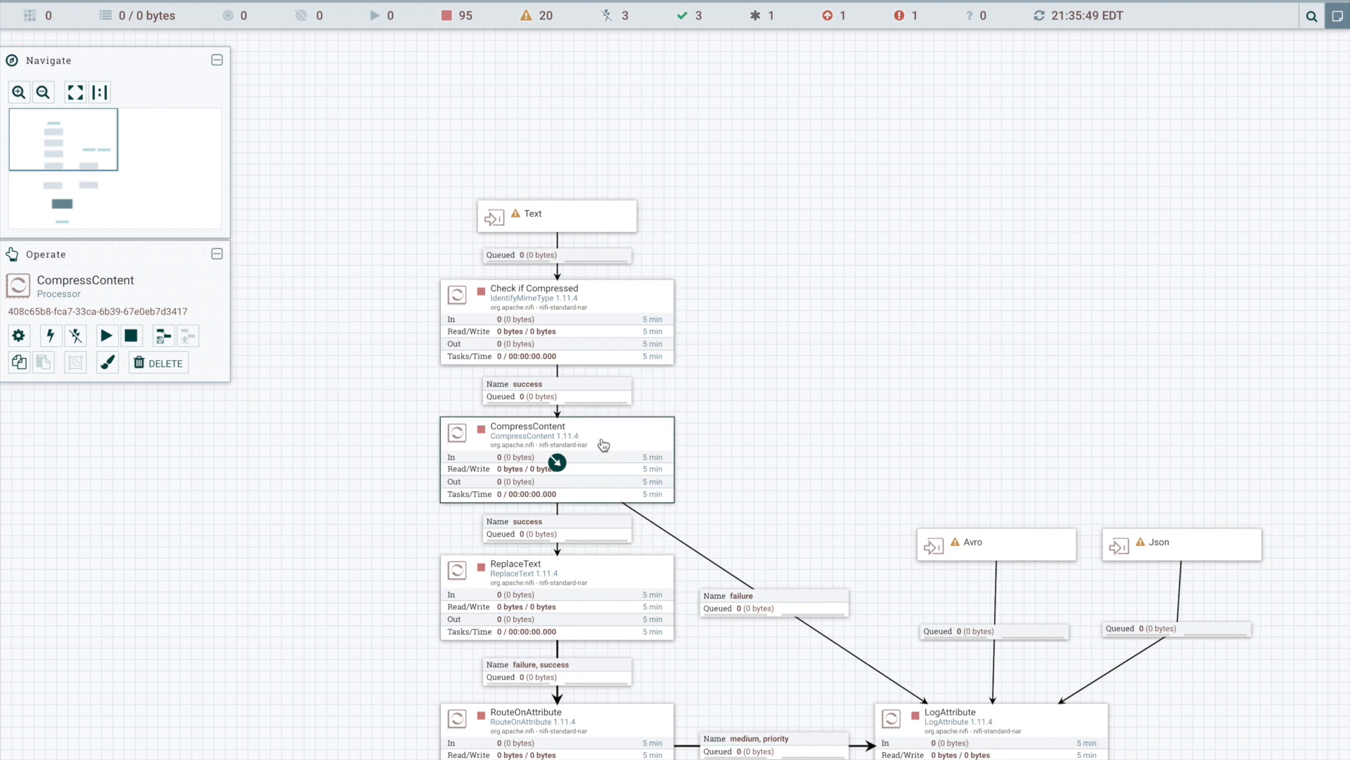
right_click(603, 444)
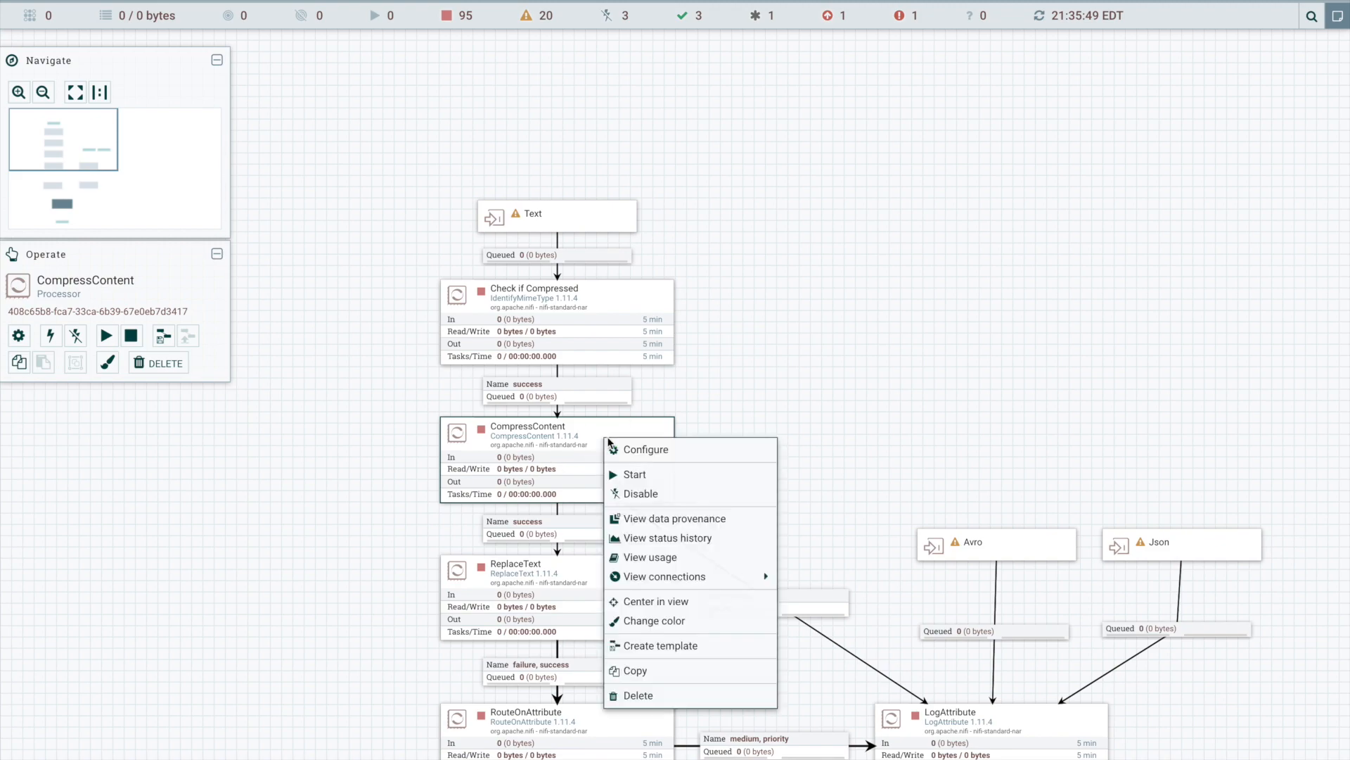
click(630, 454)
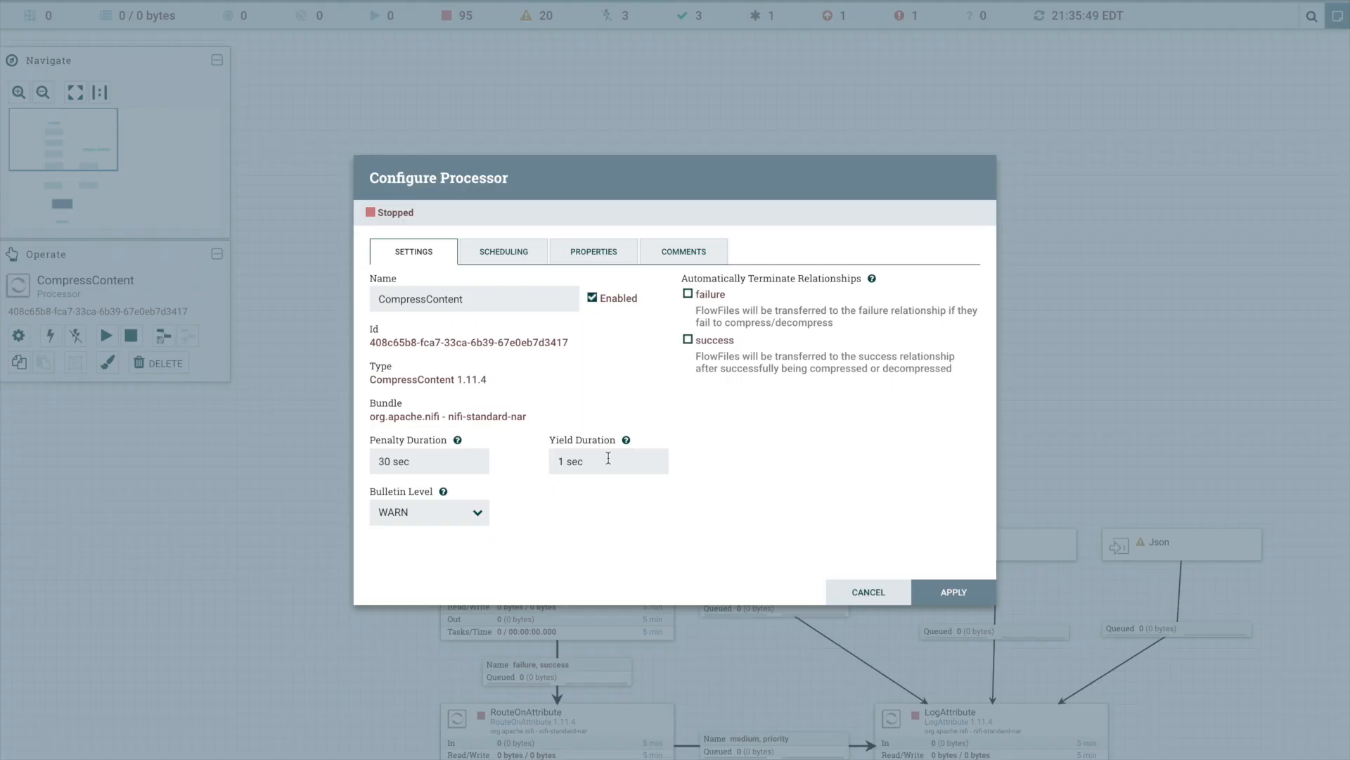
click(596, 254)
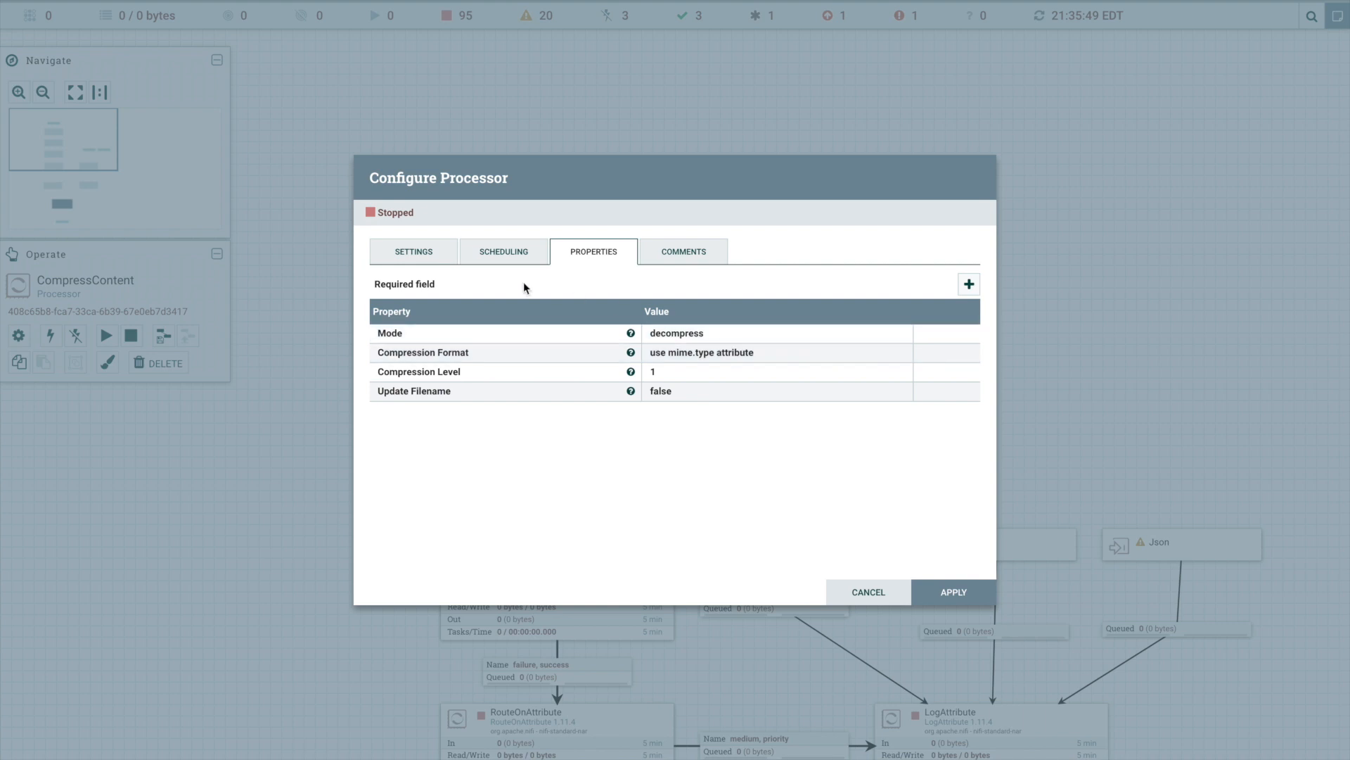
click(425, 257)
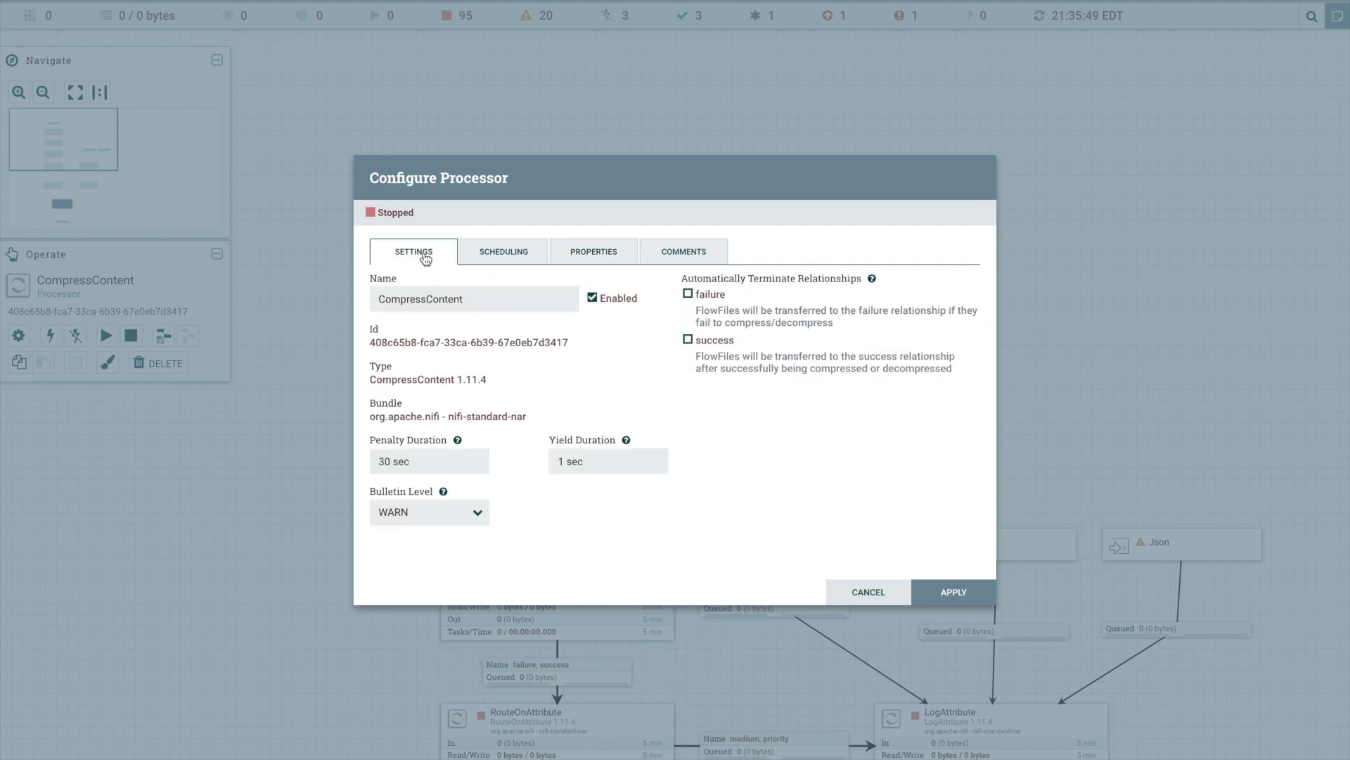
drag(506, 295, 229, 285)
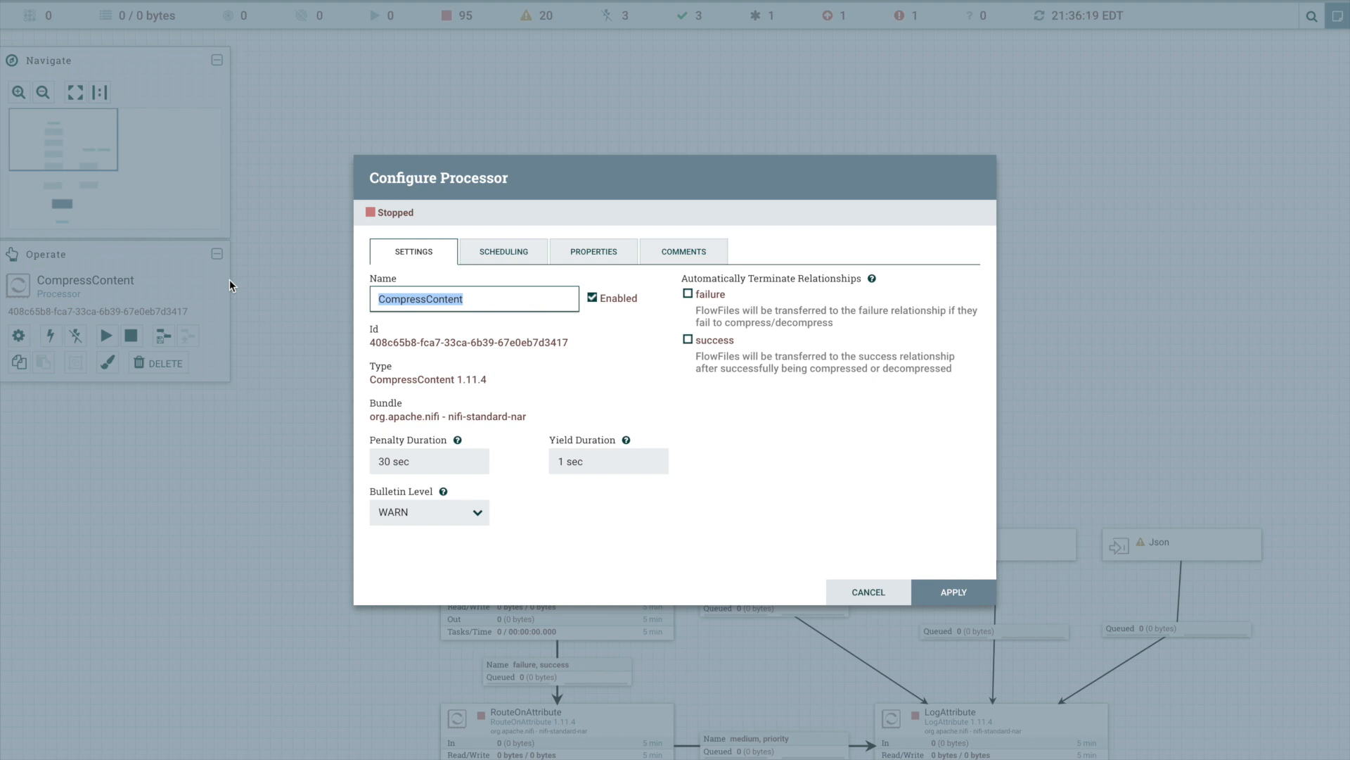
text(Deco)
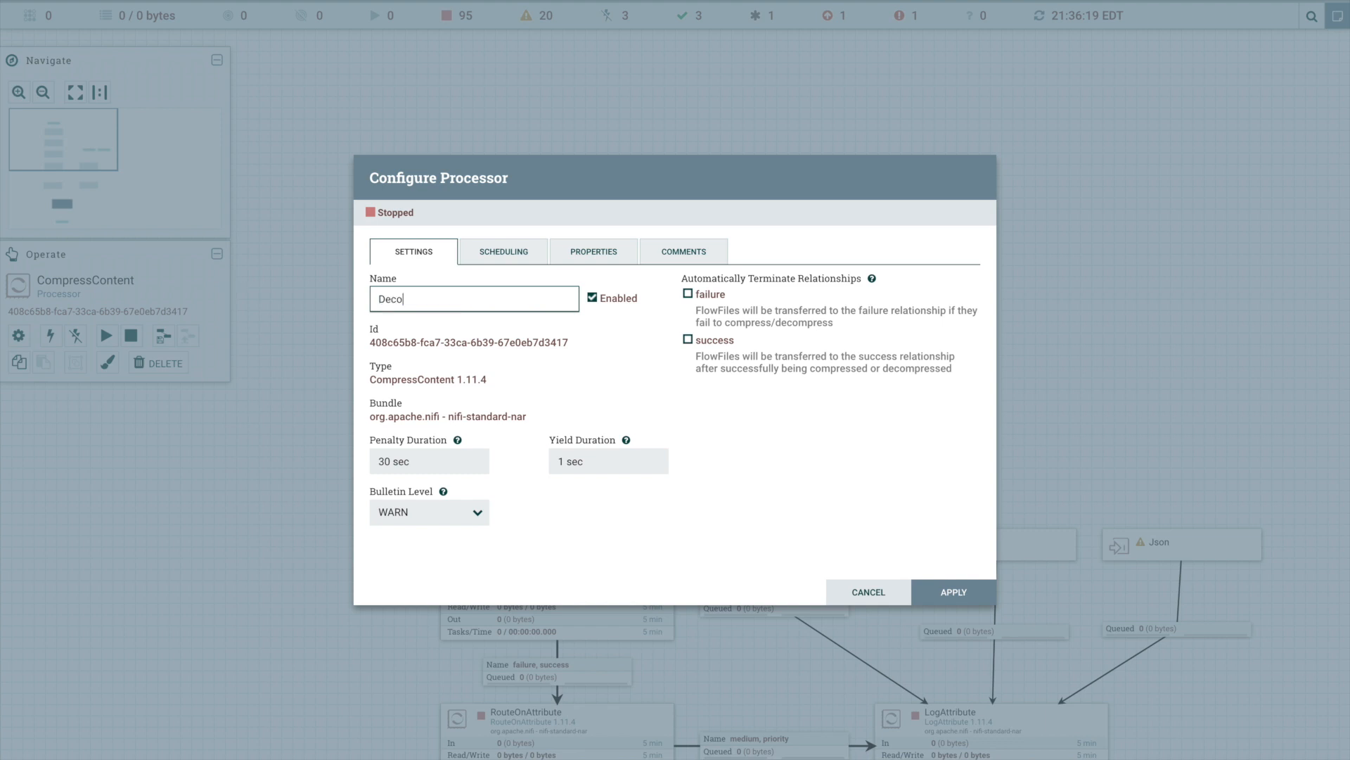
text(mpress if Necessary)
click(965, 599)
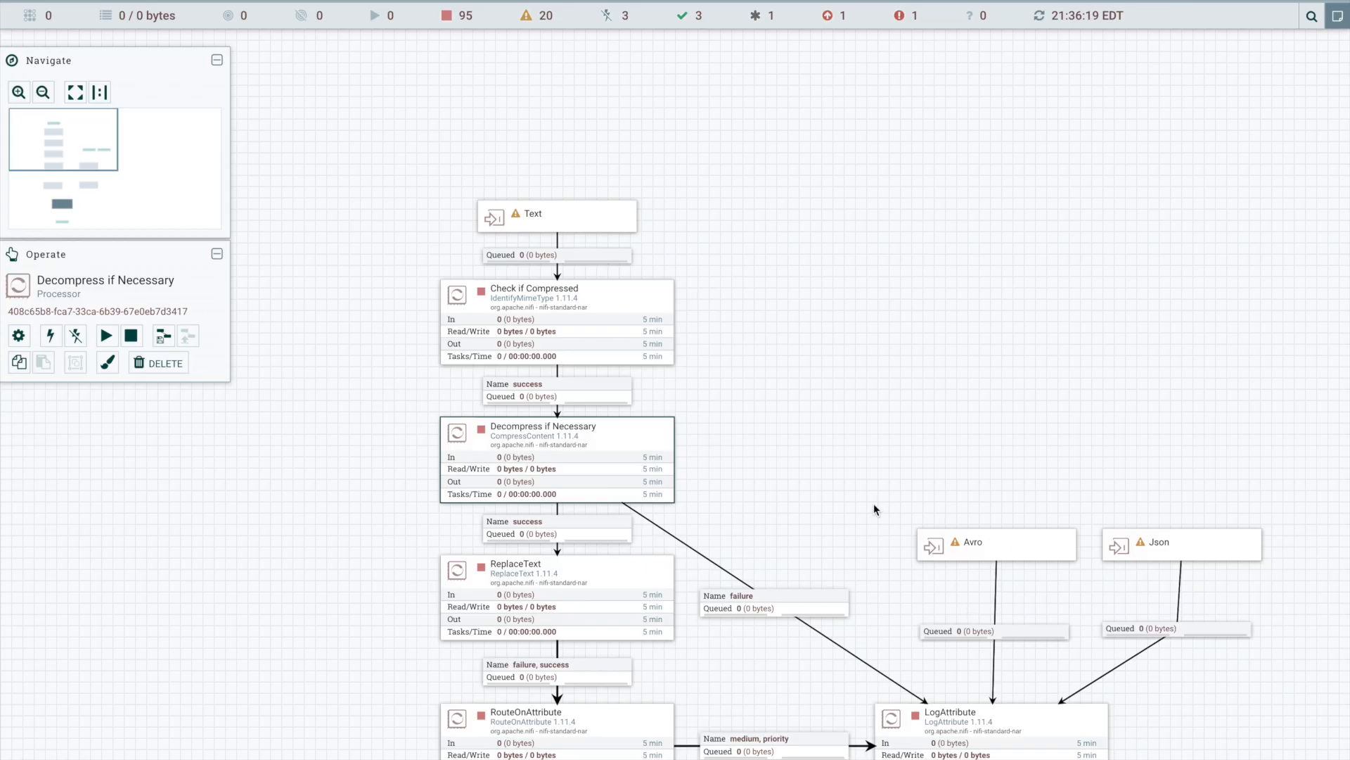
- Review the ReplaceText processor's search and replacement values and set its name to "Fix corrupted $${ text"
drag(873, 503, 906, 287)
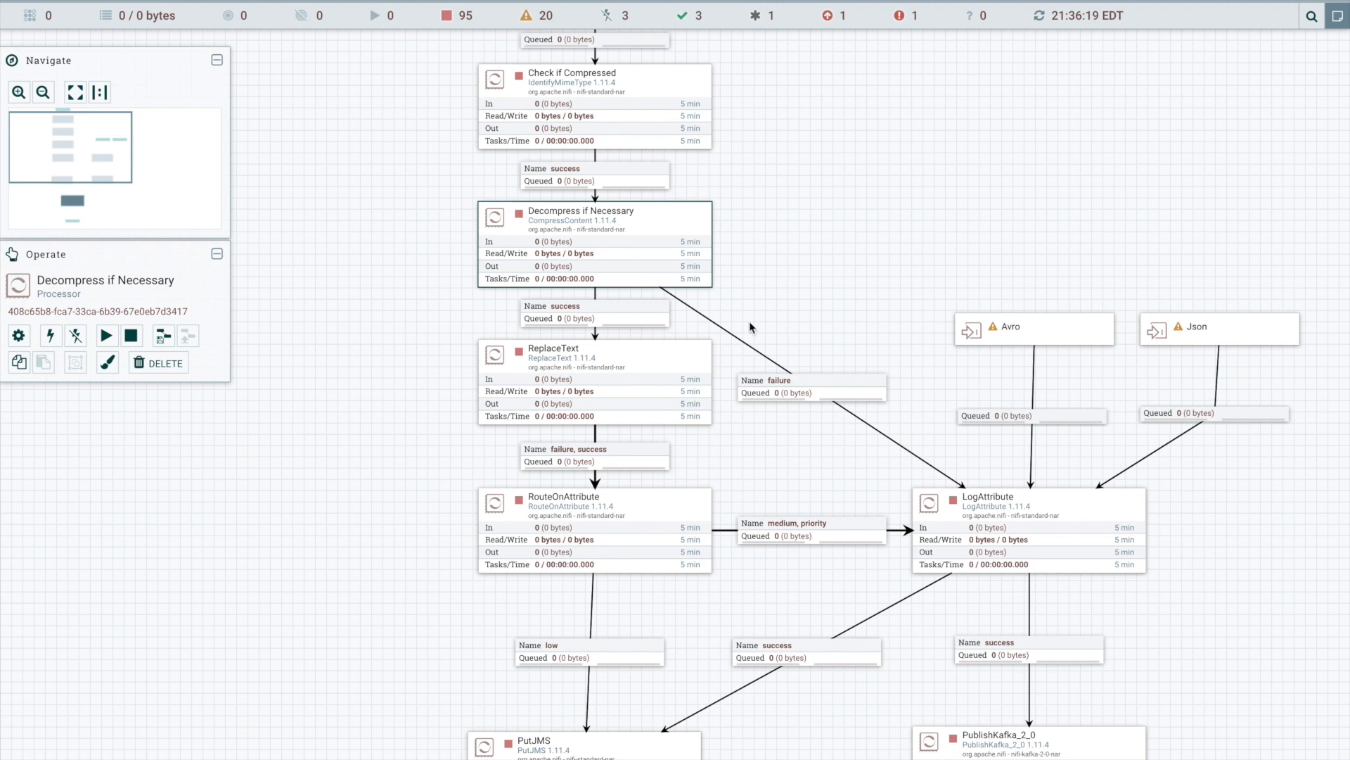
right_click(566, 351)
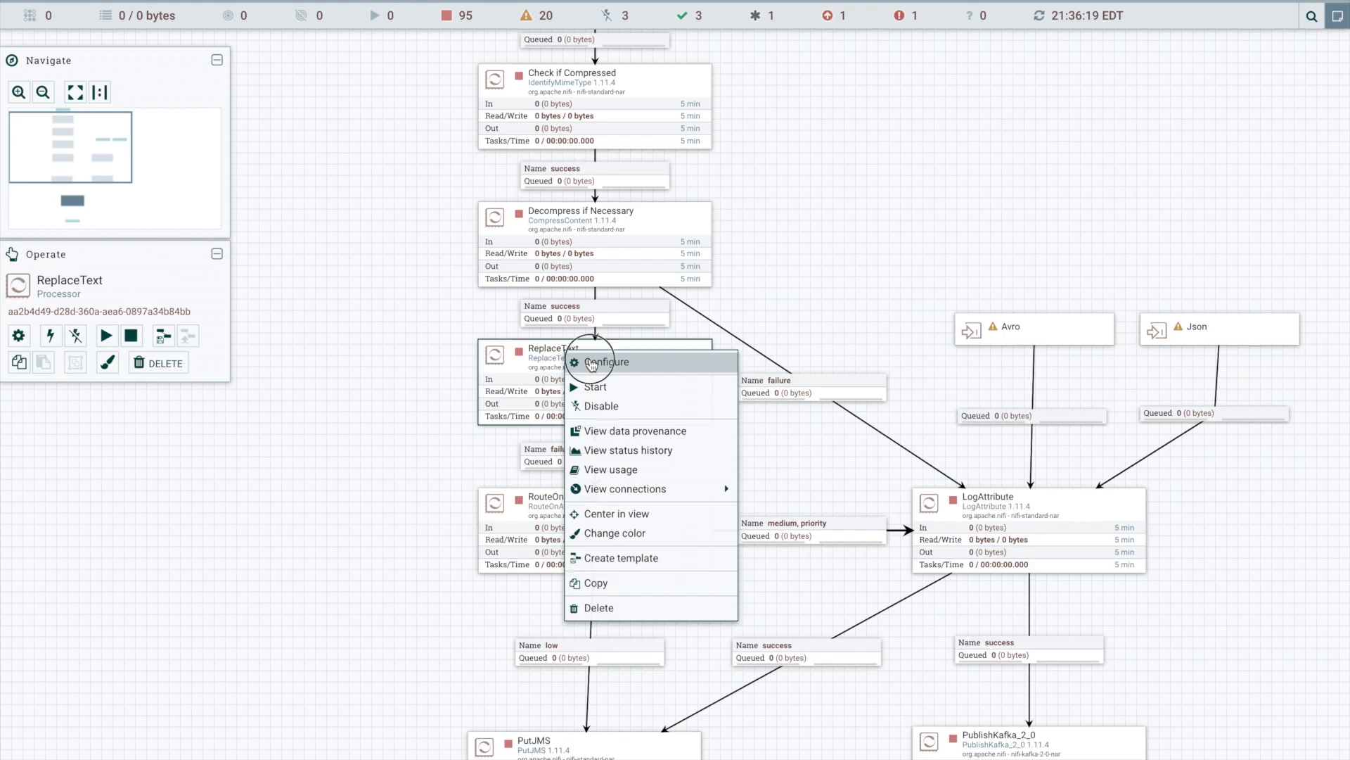
click(591, 363)
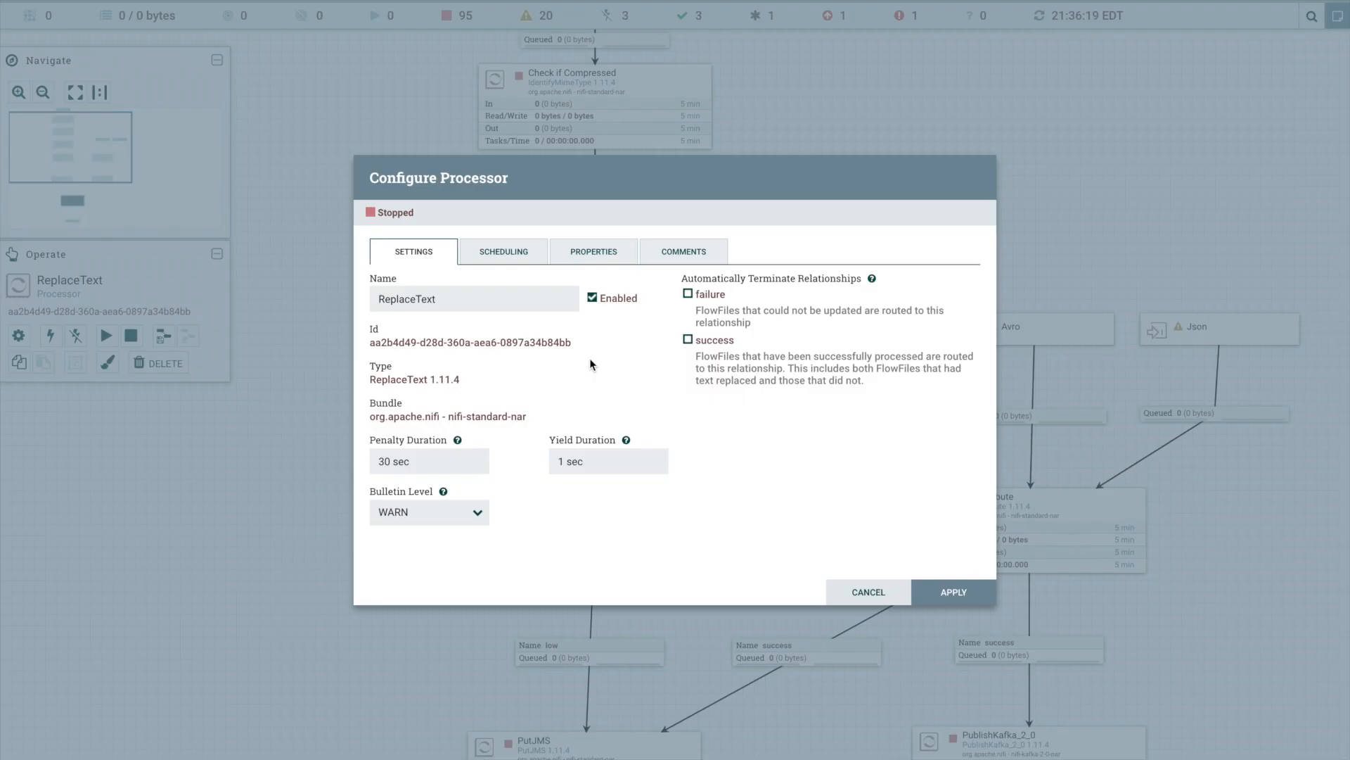
click(610, 260)
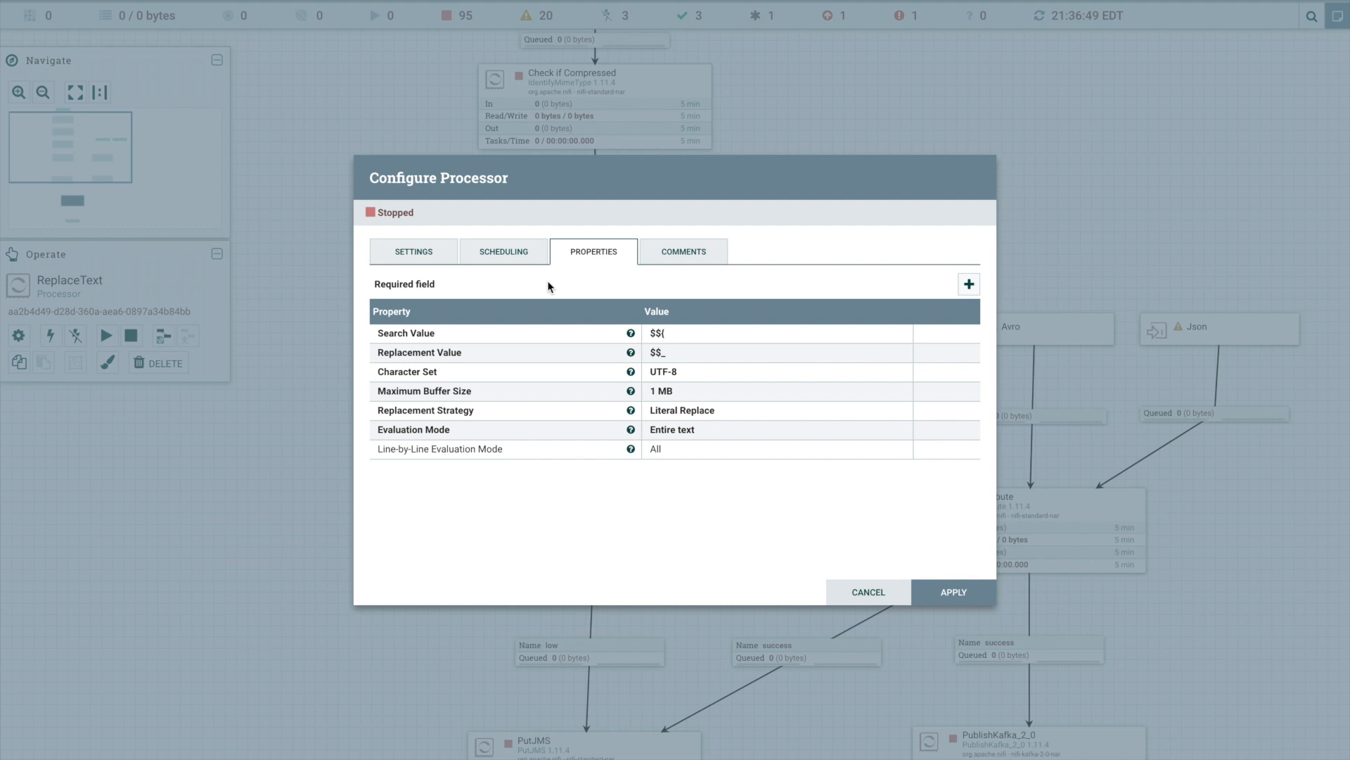
click(418, 253)
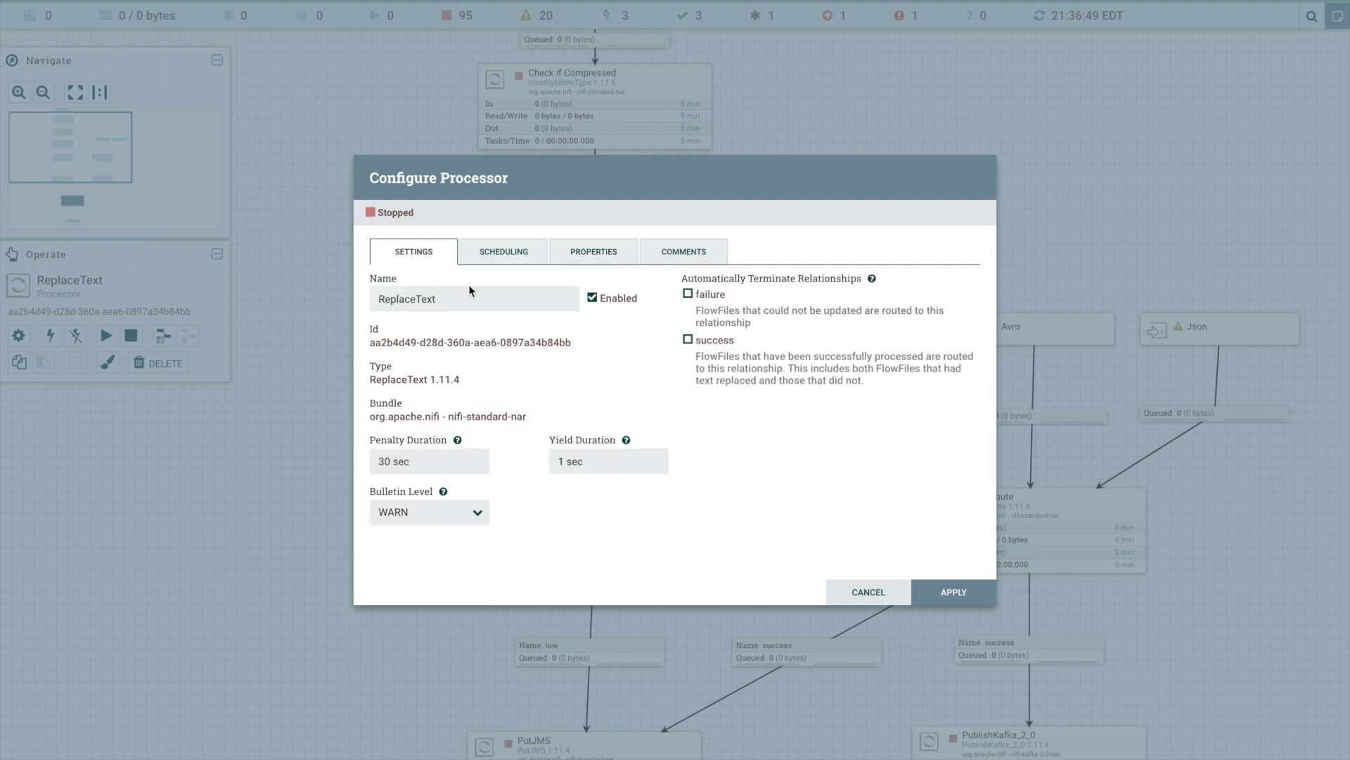
drag(471, 299, 316, 300)
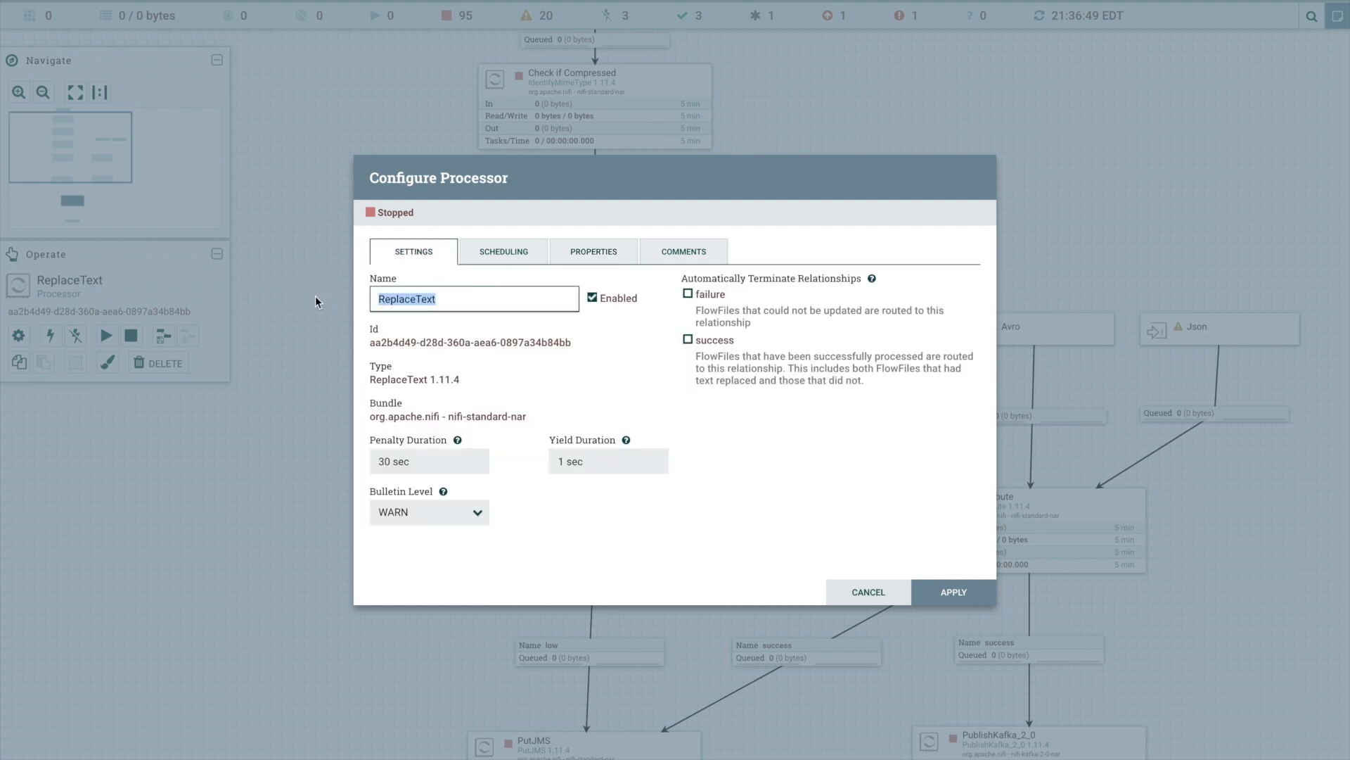
text(Fix corrupted $${ text)
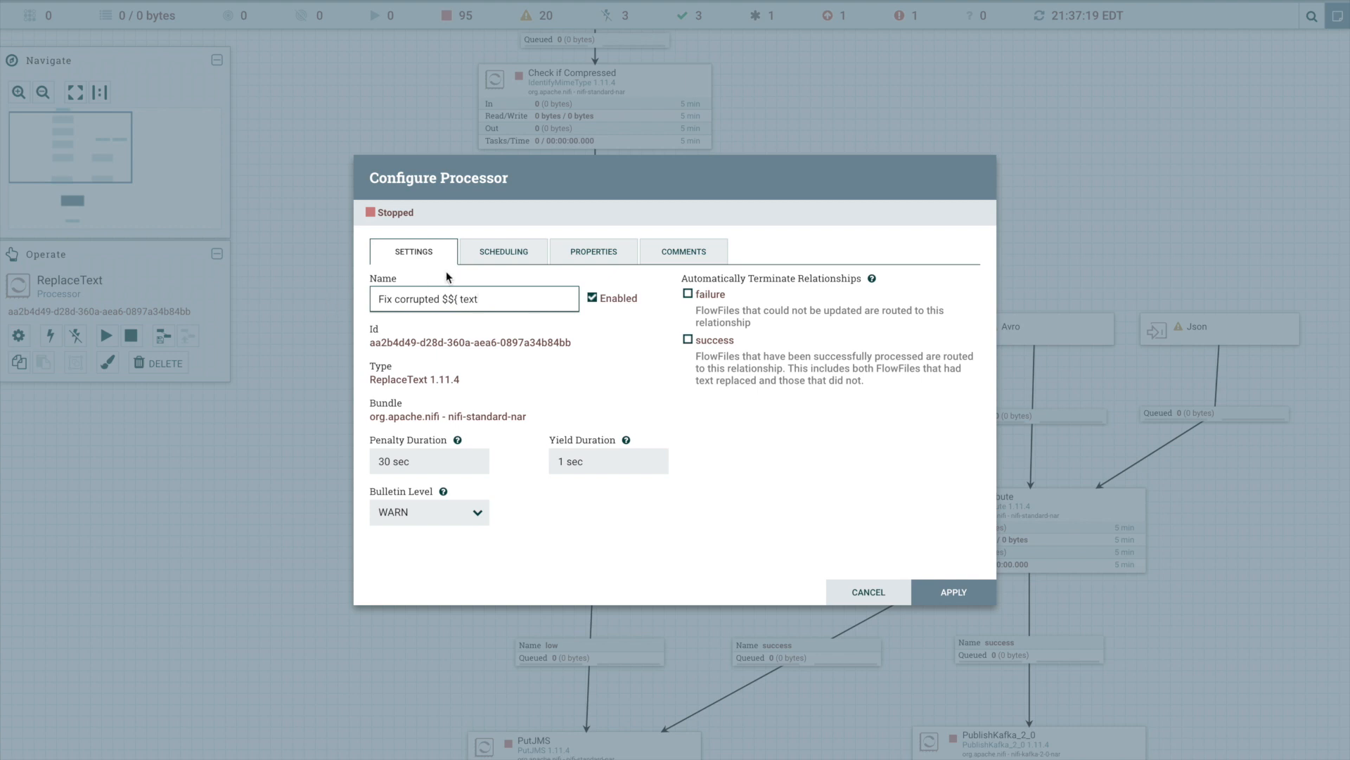
- Add the processor comment "Some of the upstream sources have a bug that causes $${ to be inserted into the data instead of $$_."
click(700, 256)
click(613, 345)
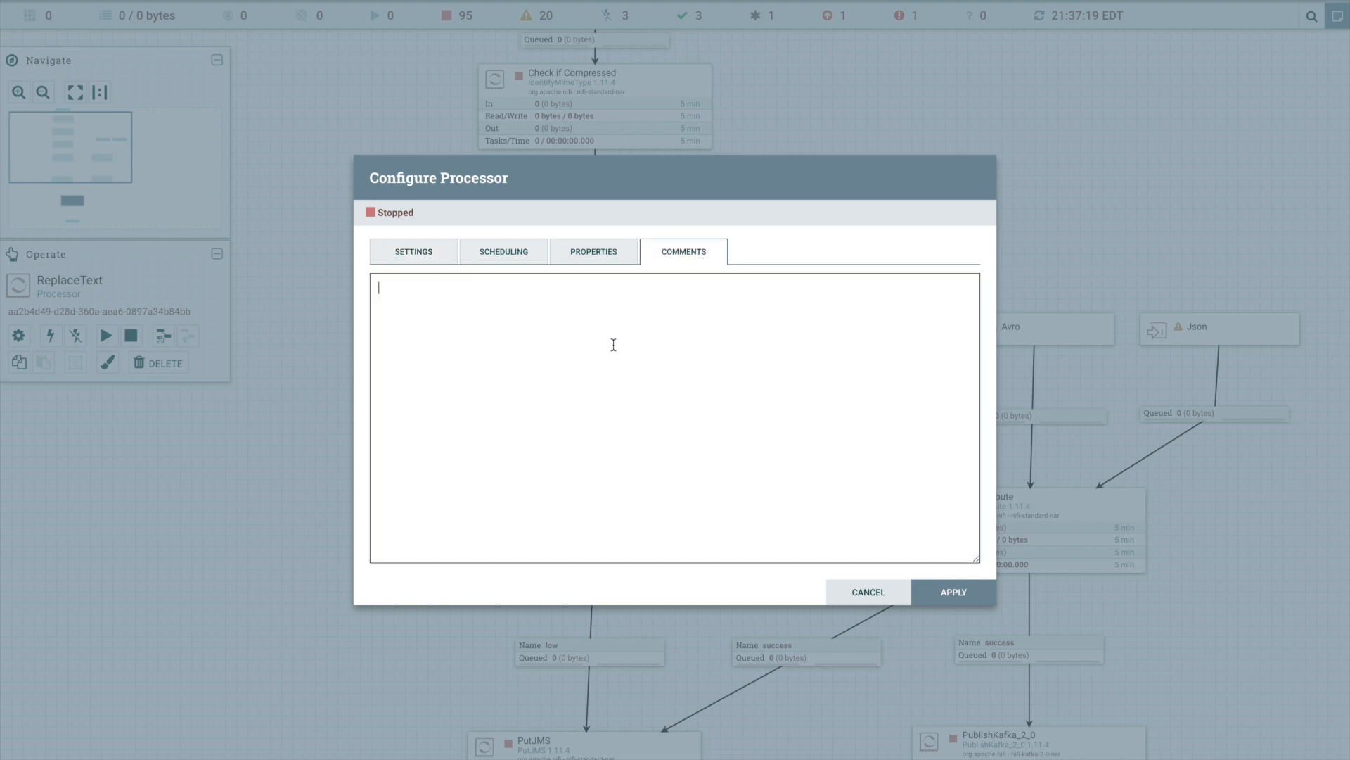
text(Some of the upstream sources have a bu)
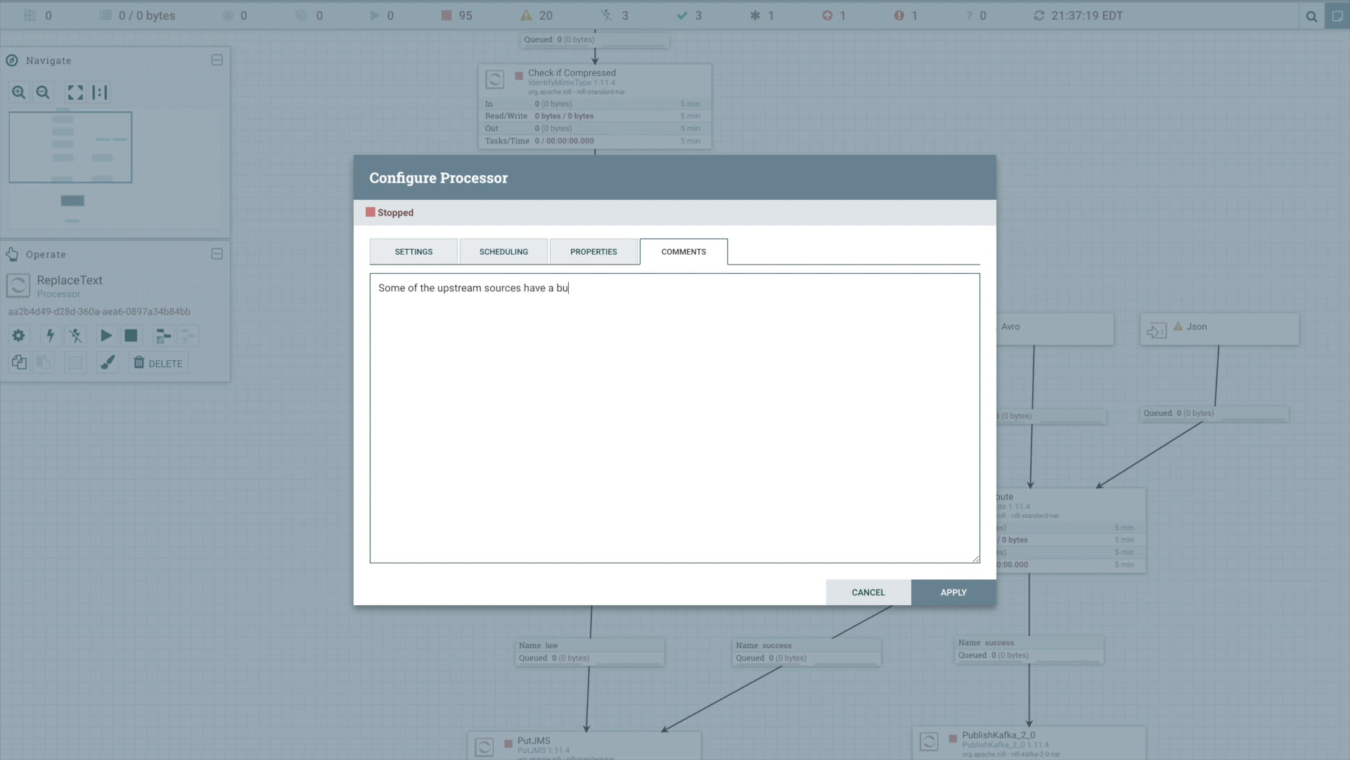
text(g that causes)
key(BackSpace)
key(BackSpace)
text(ses $${ to be inserted into the dat)
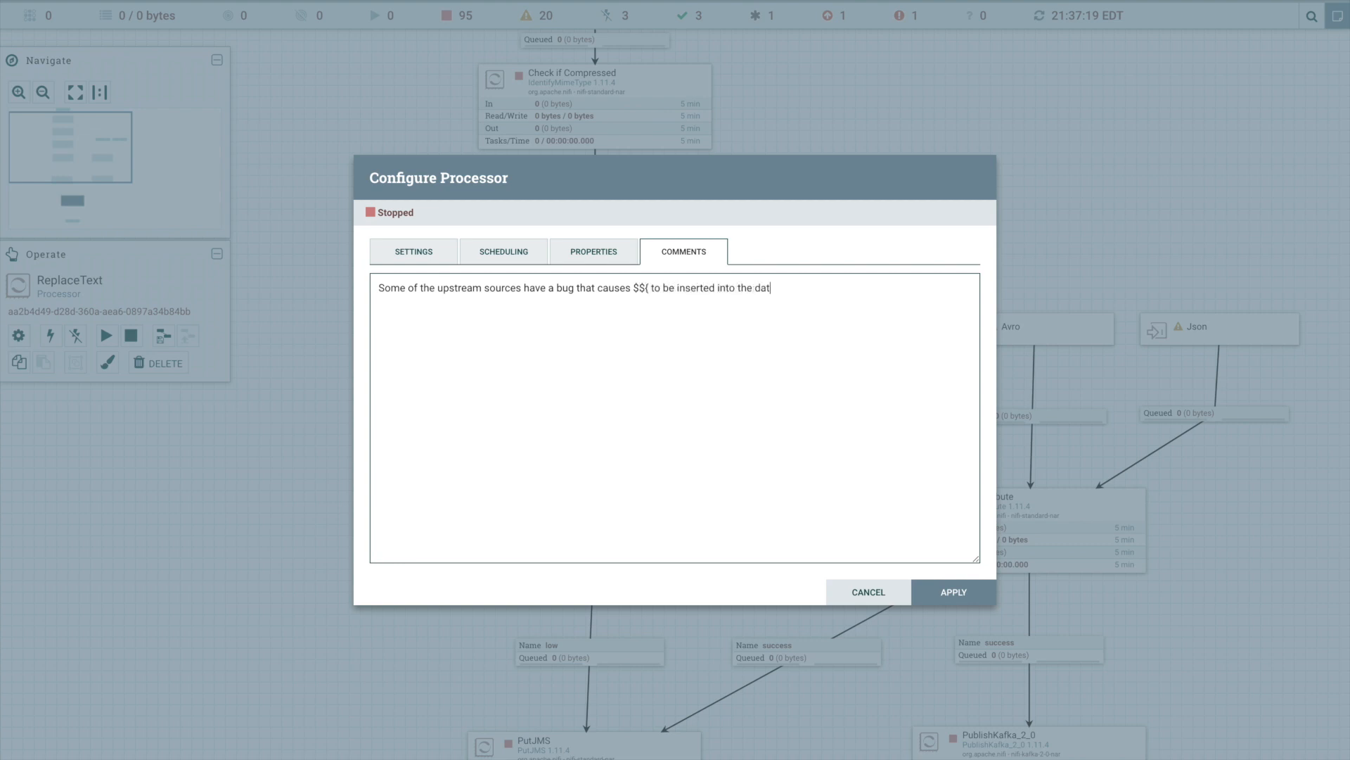
text(a instead of $$_.)
- Append "We account for that here." to the processor comment and apply the configuration
key(Home)
text(A)
key(BackSpace)
text(We account for that here.)
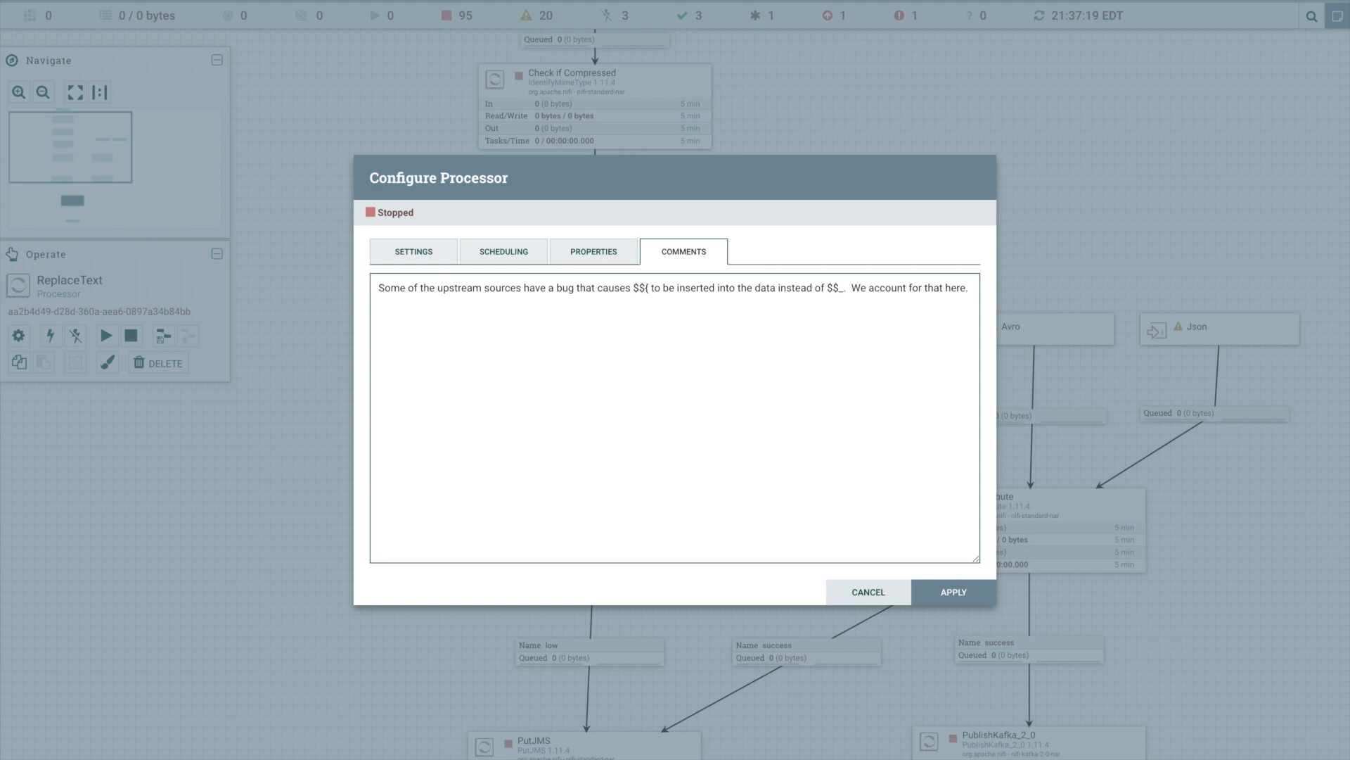
click(953, 591)
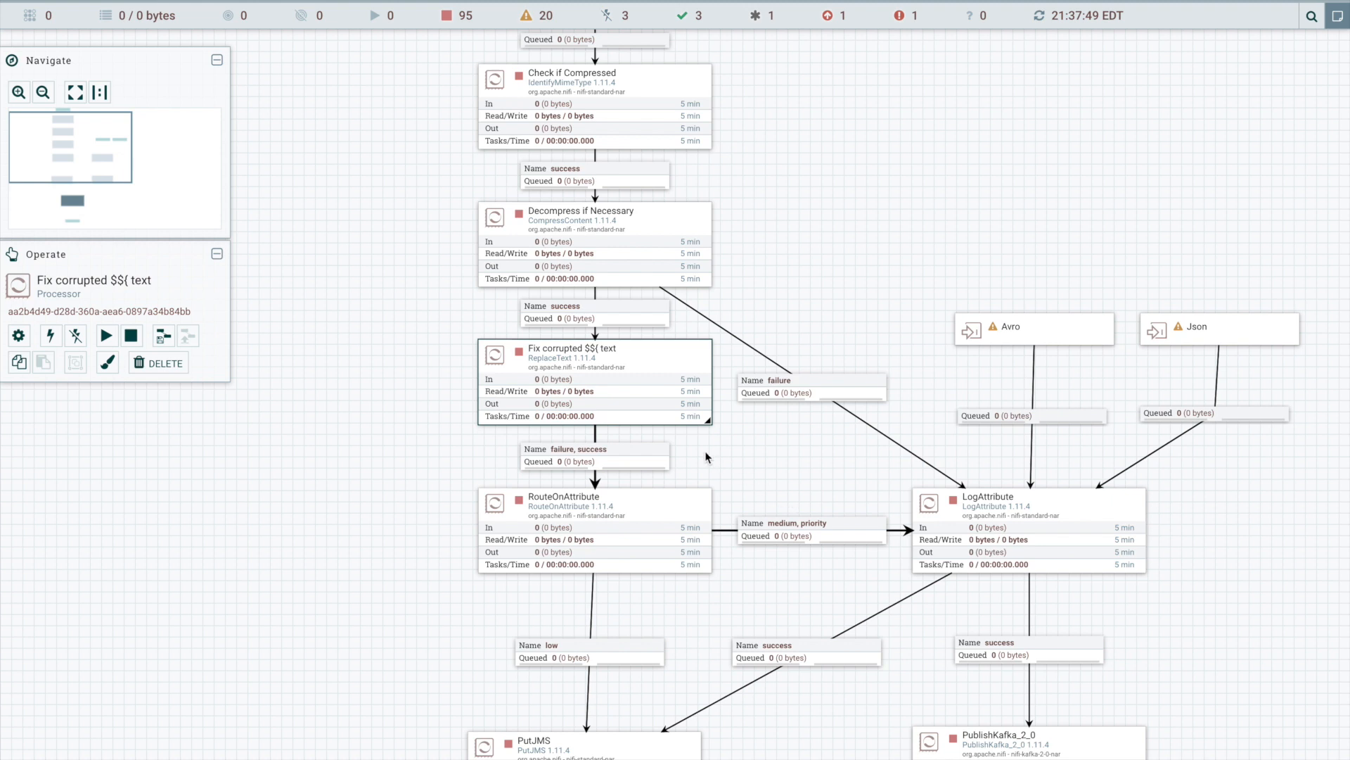
mouse_move(711, 424)
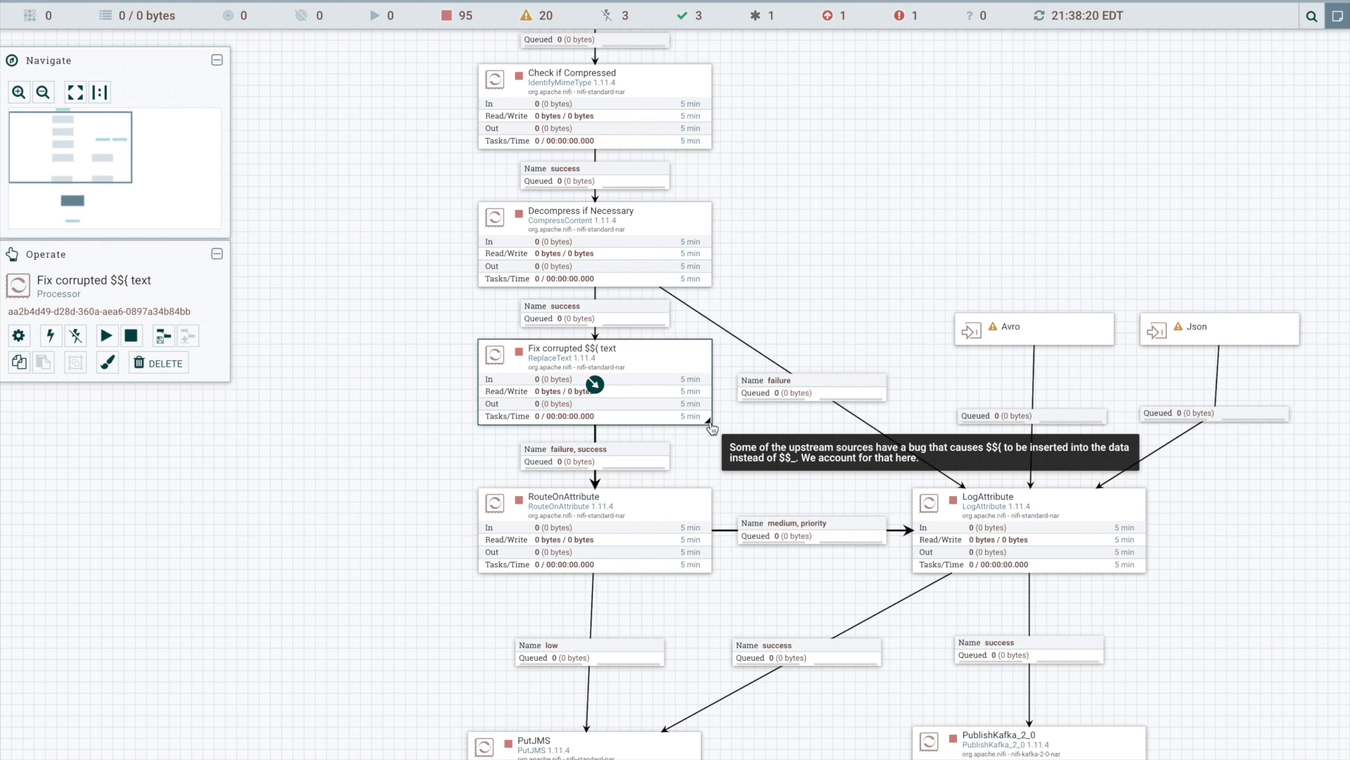
- Rename the RouteOnAttribute processor as "Route on Priority field", apply the change and clear the selection
right_click(659, 509)
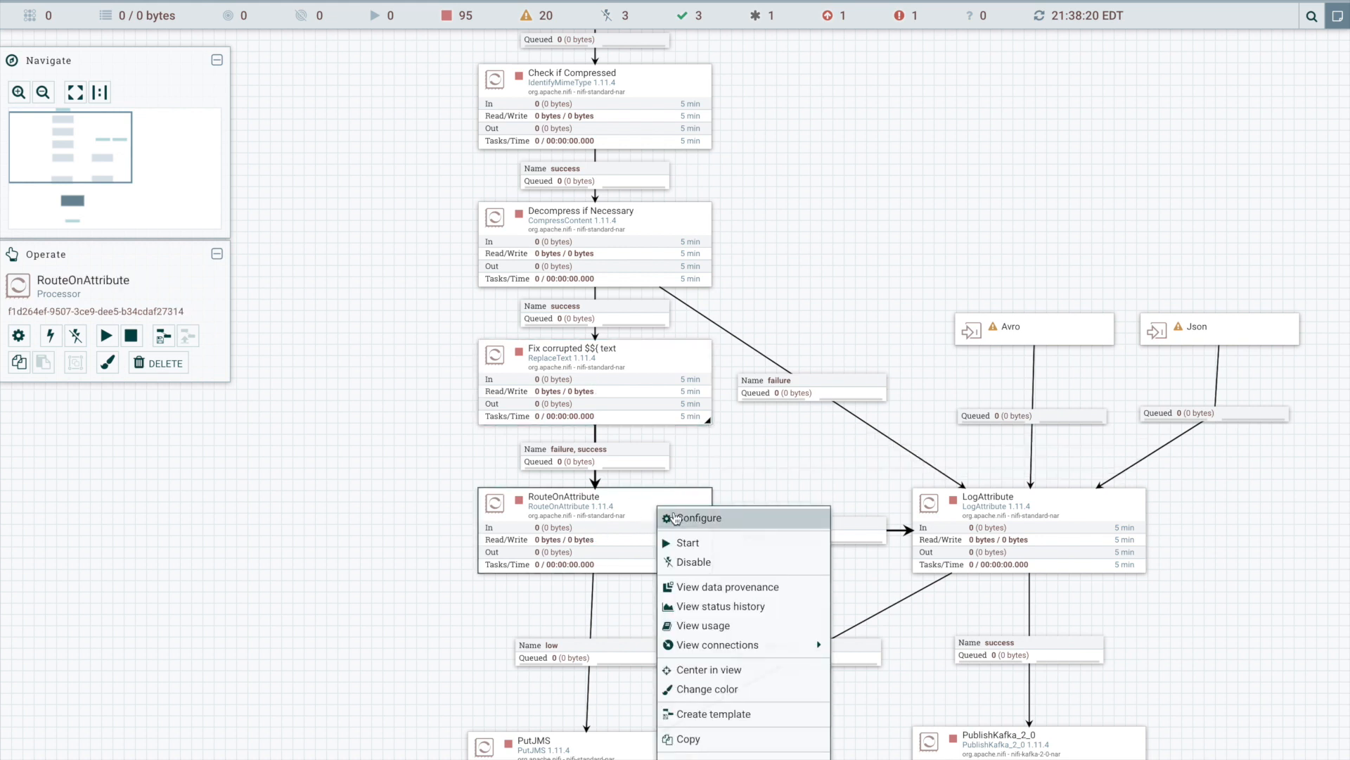
click(675, 518)
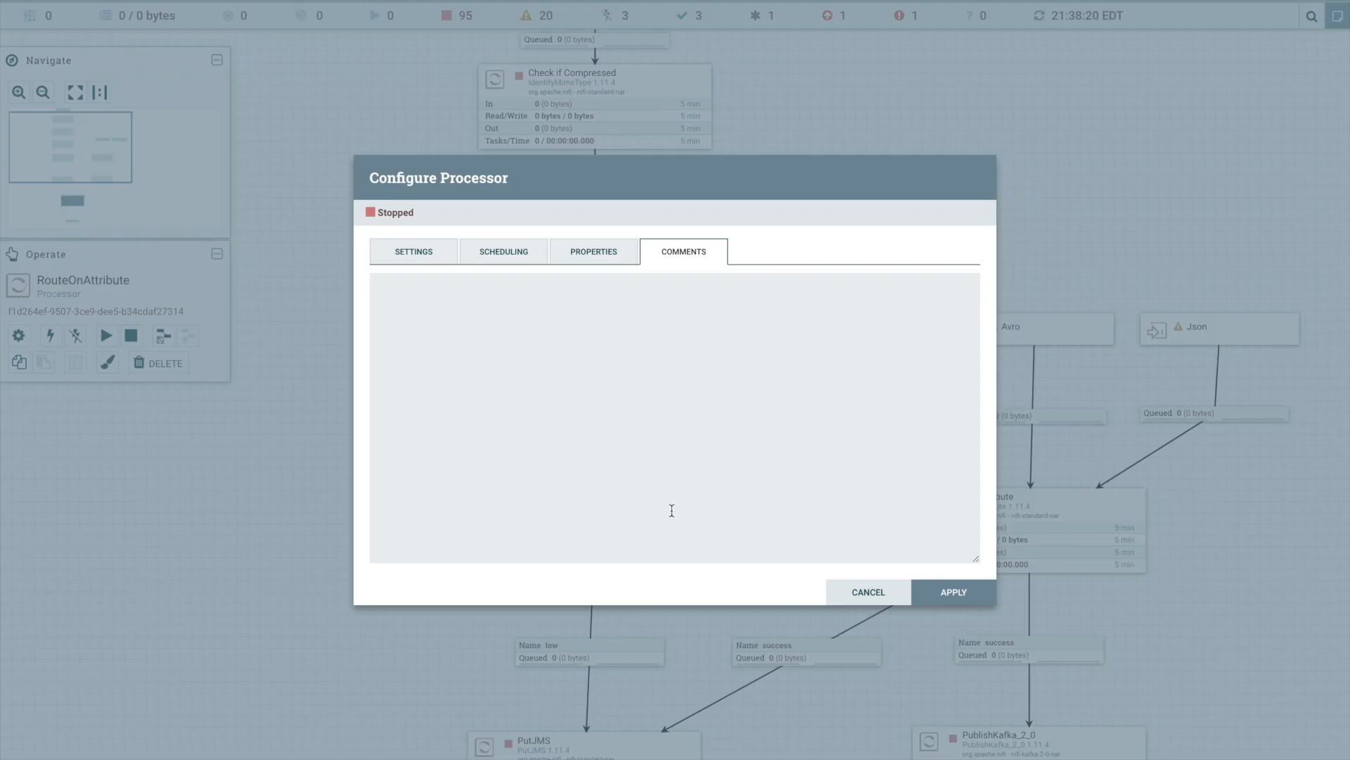
click(421, 262)
drag(494, 298, 307, 288)
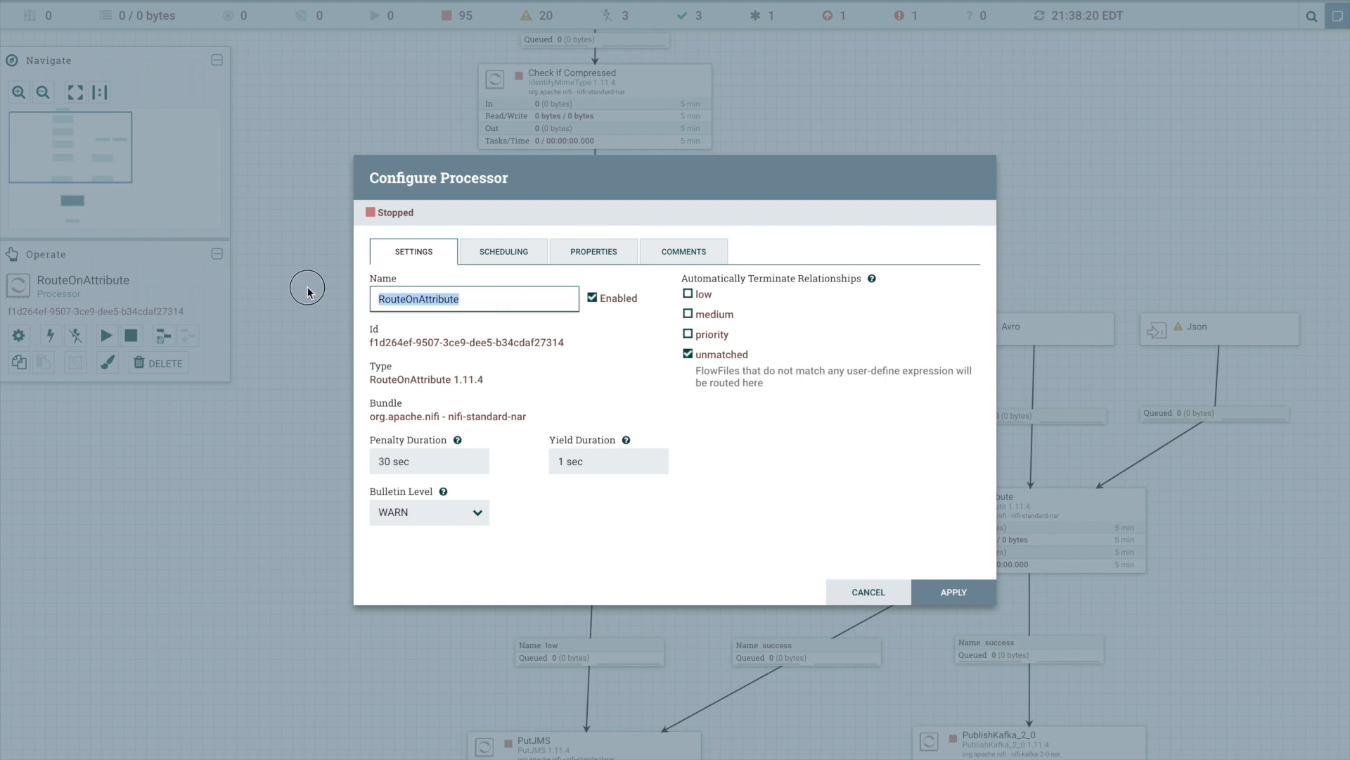
text(Route on Priority field)
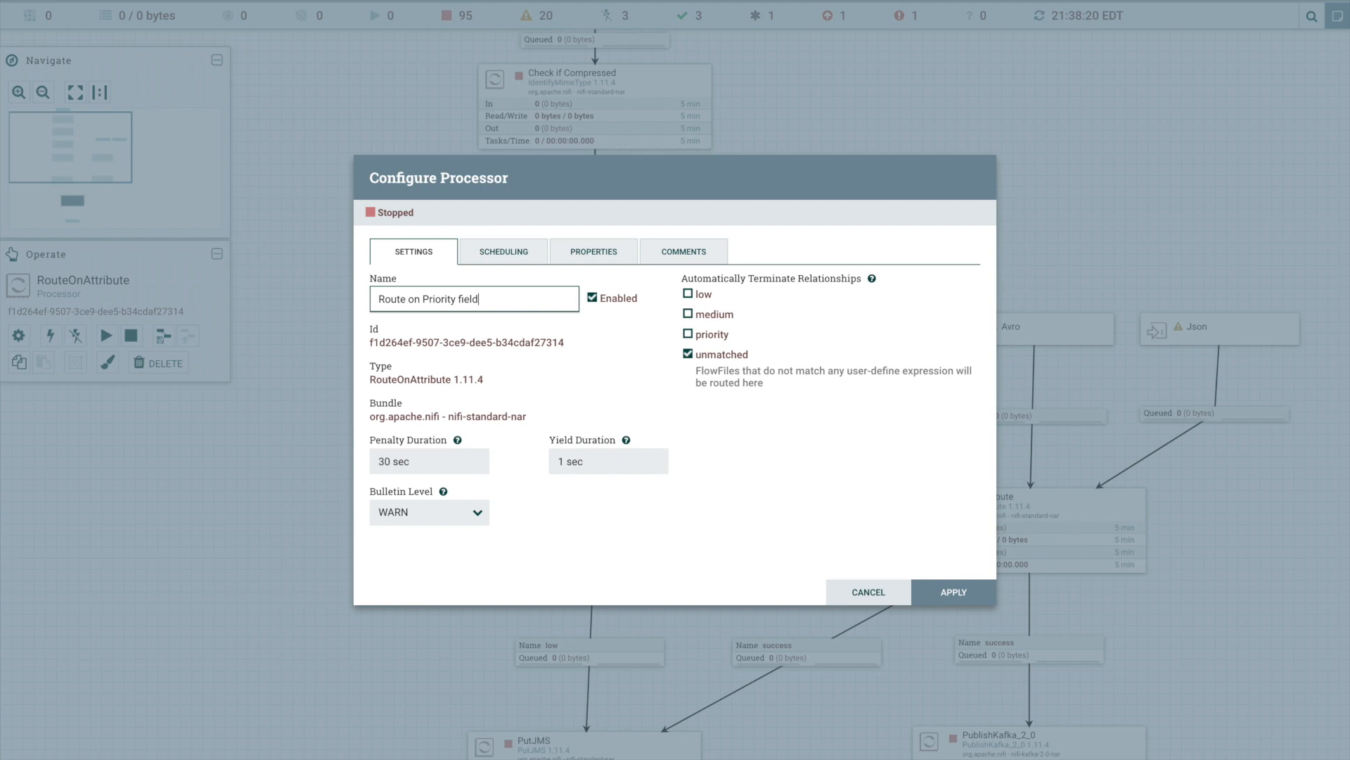
click(946, 592)
click(744, 597)
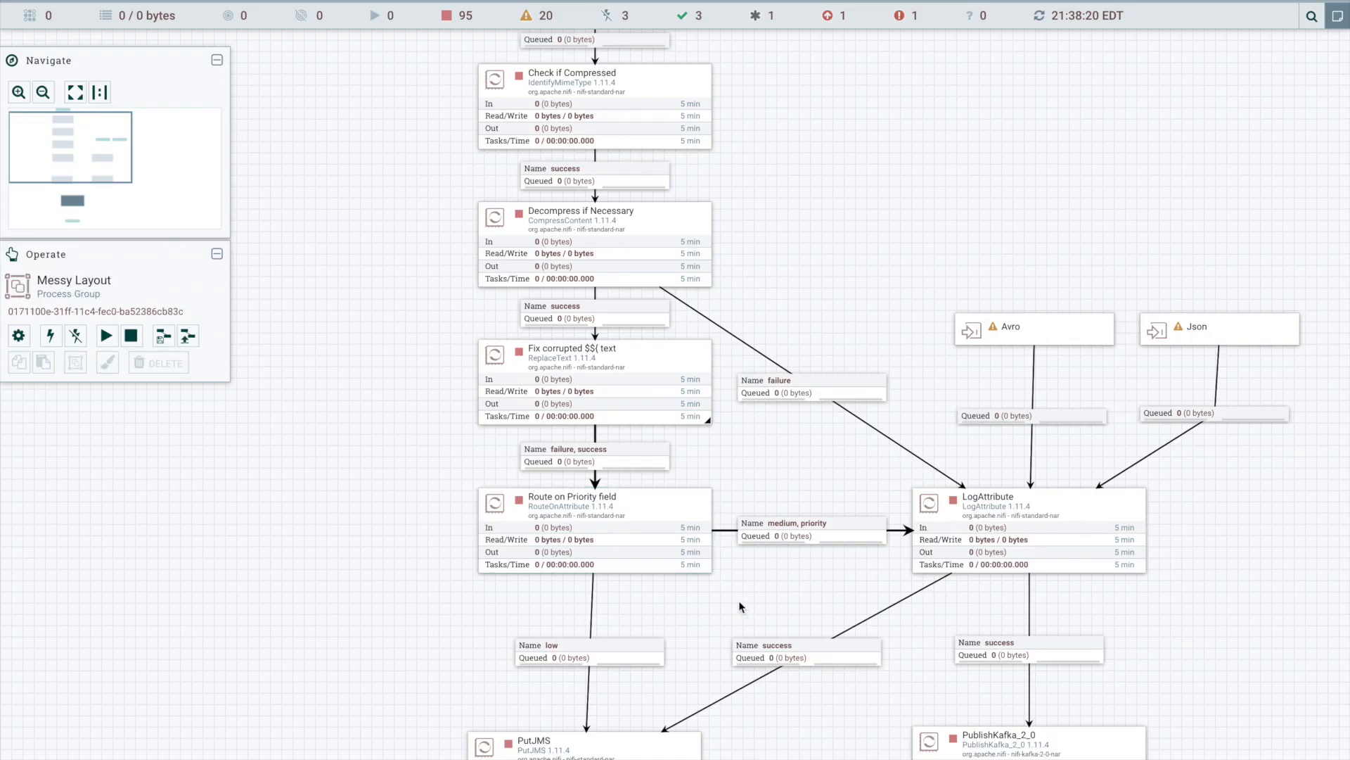
- Rename the PutJMS processor as "Put to MyDestination Topic" and apply the change
drag(707, 618, 702, 382)
click(589, 511)
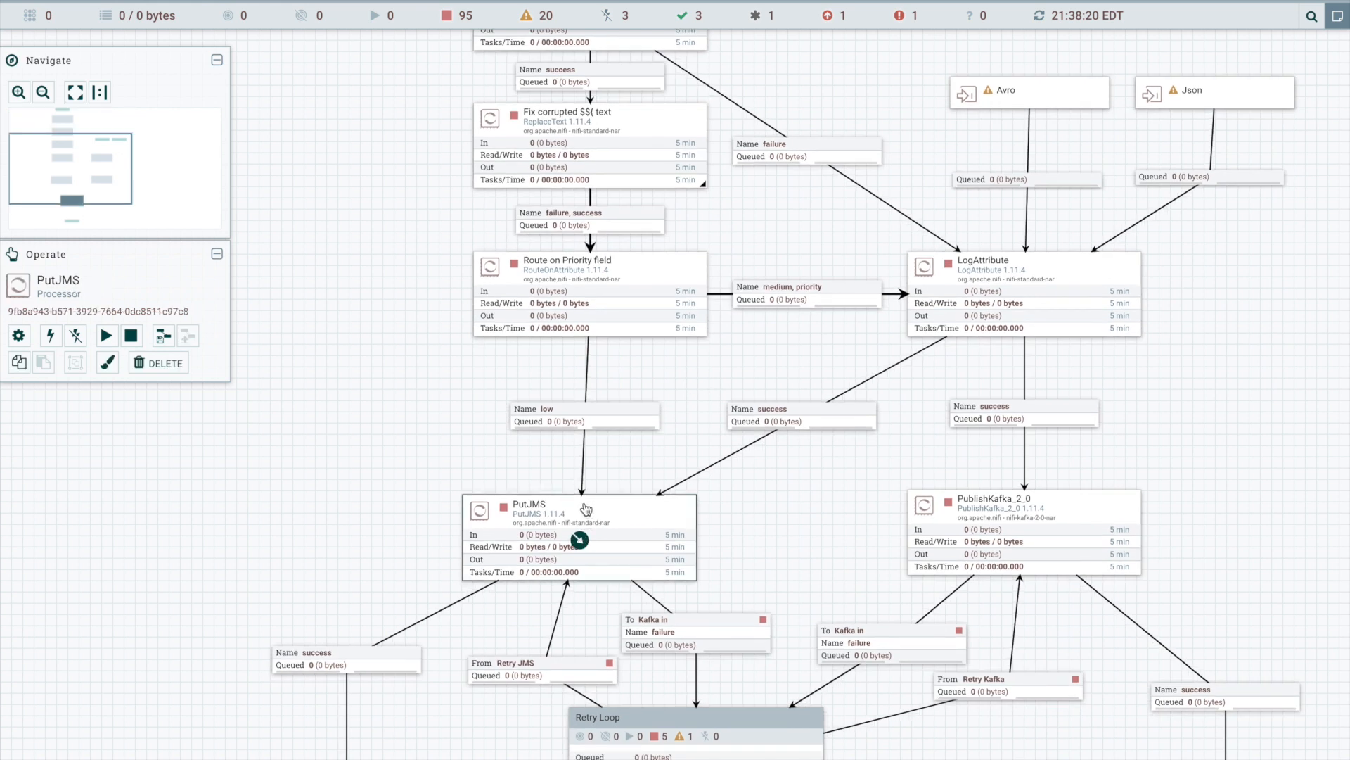
right_click(586, 504)
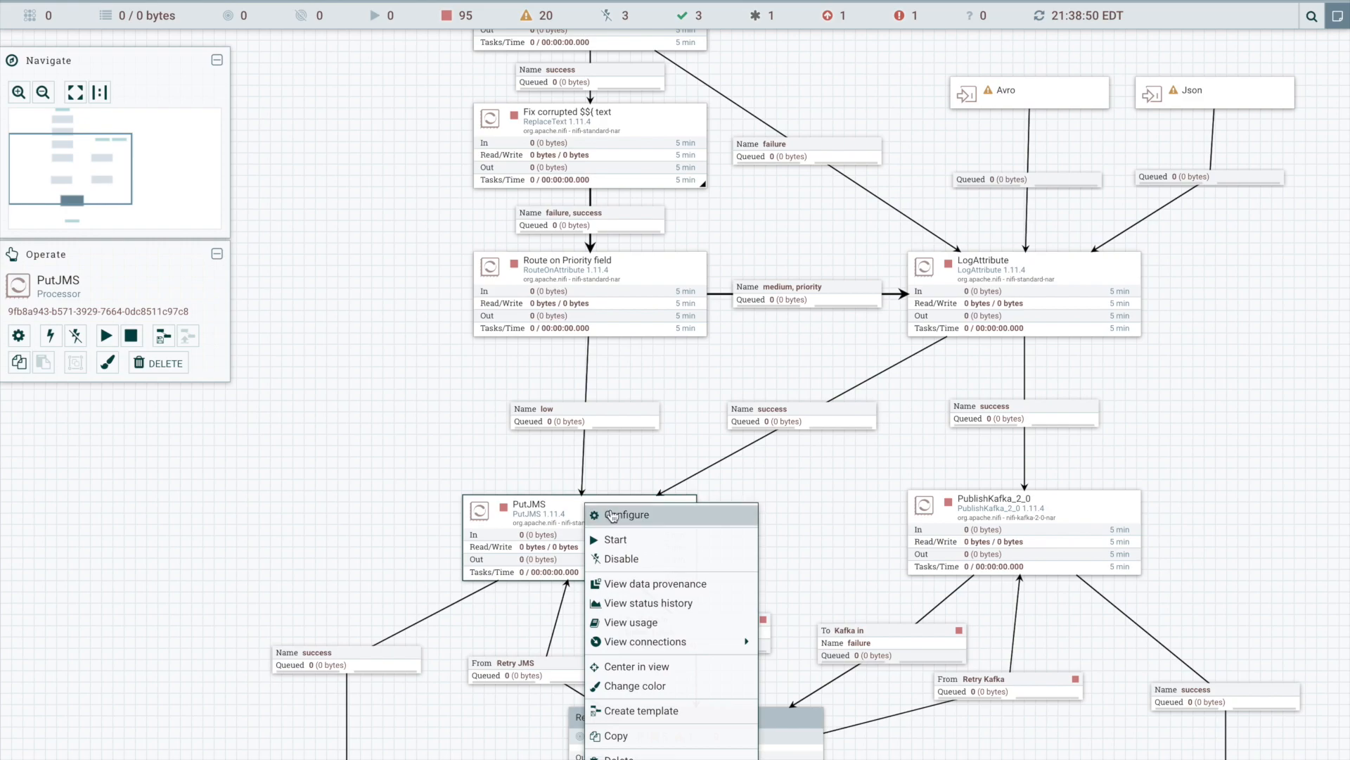
click(614, 516)
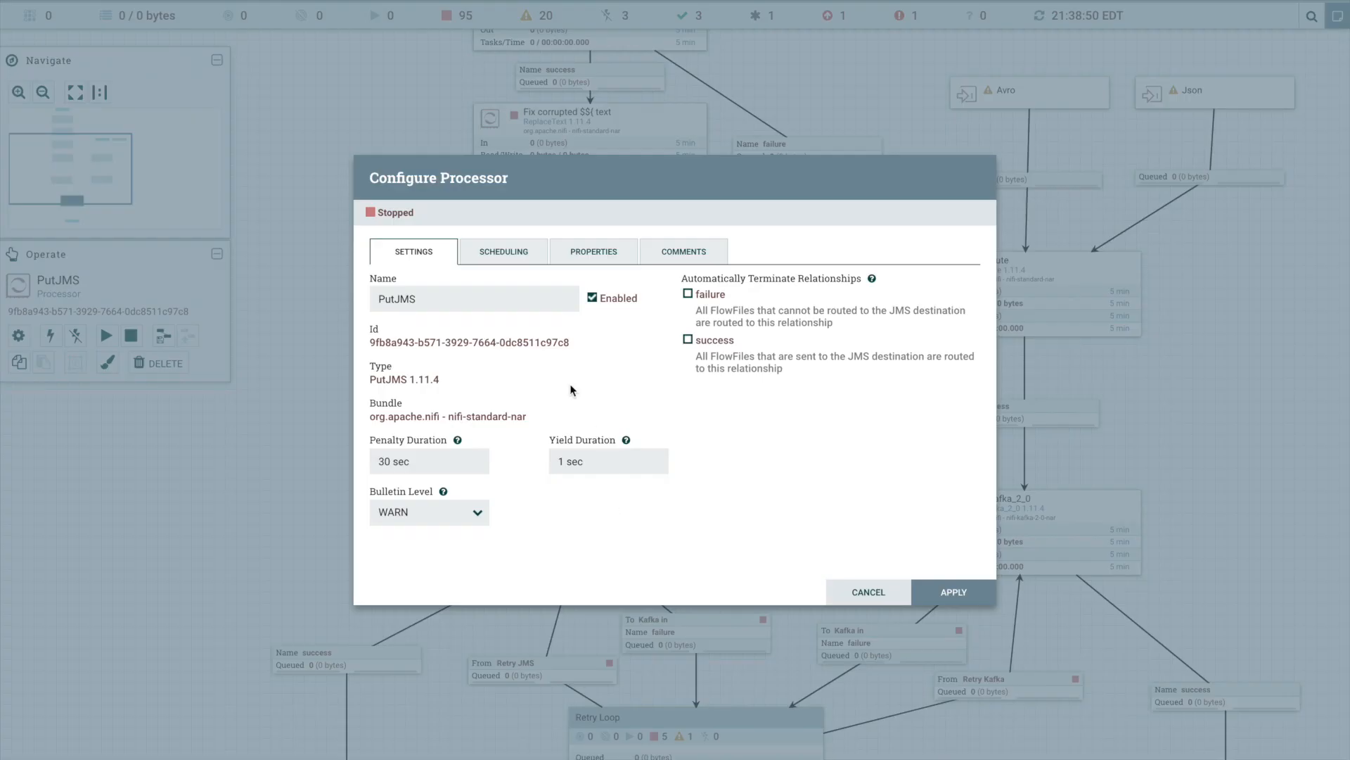
double_click(453, 301)
text(Put)
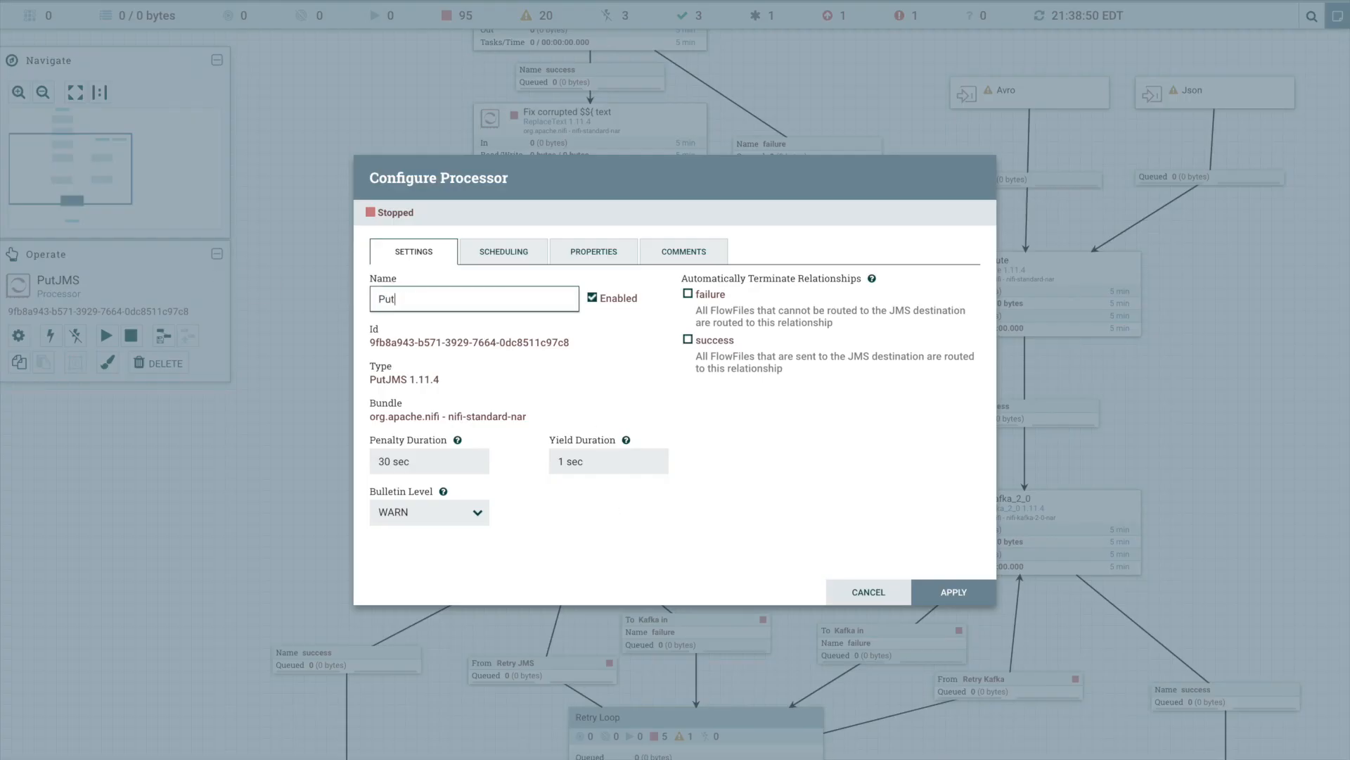
text( to MyDestination Topic)
click(954, 593)
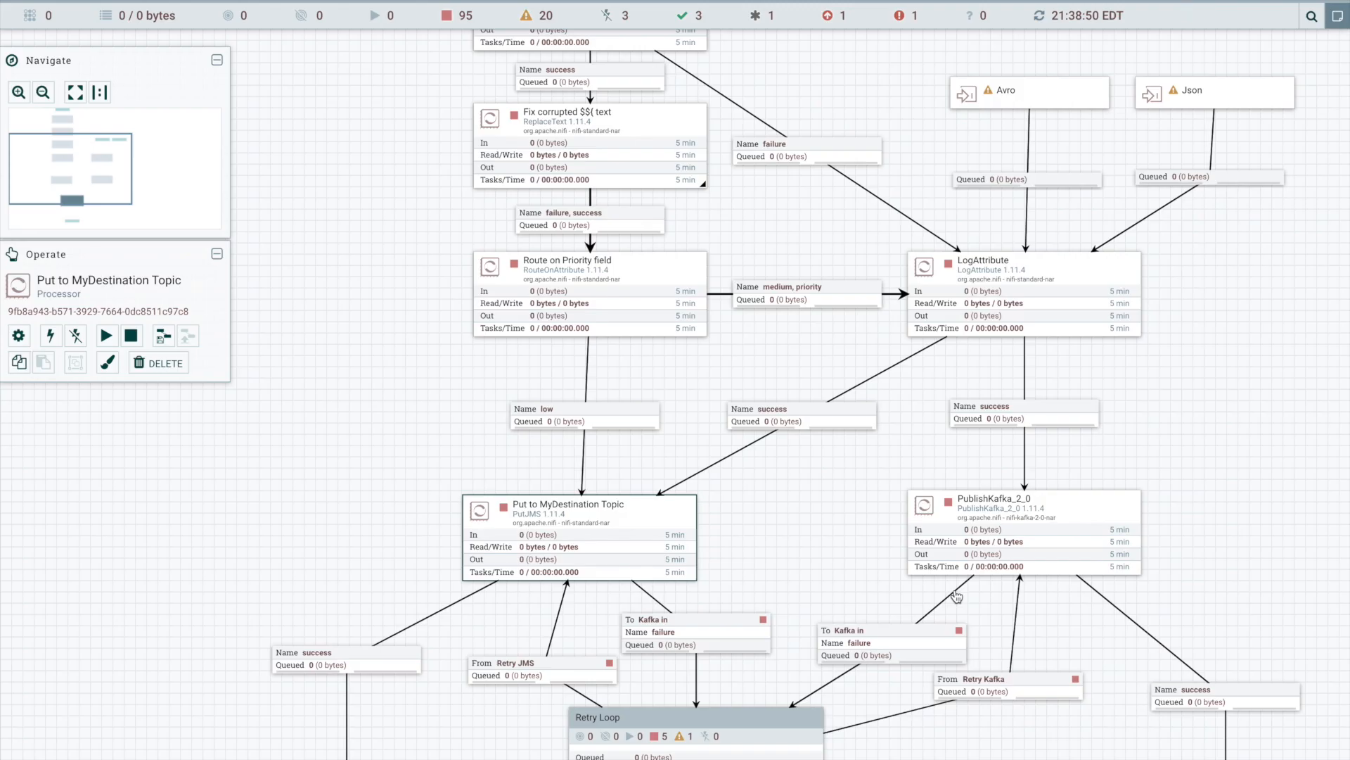
- Rename the PublishKafka_2_0 processor as "Put to OtherDestination Topic" and apply the change
right_click(998, 509)
click(1032, 519)
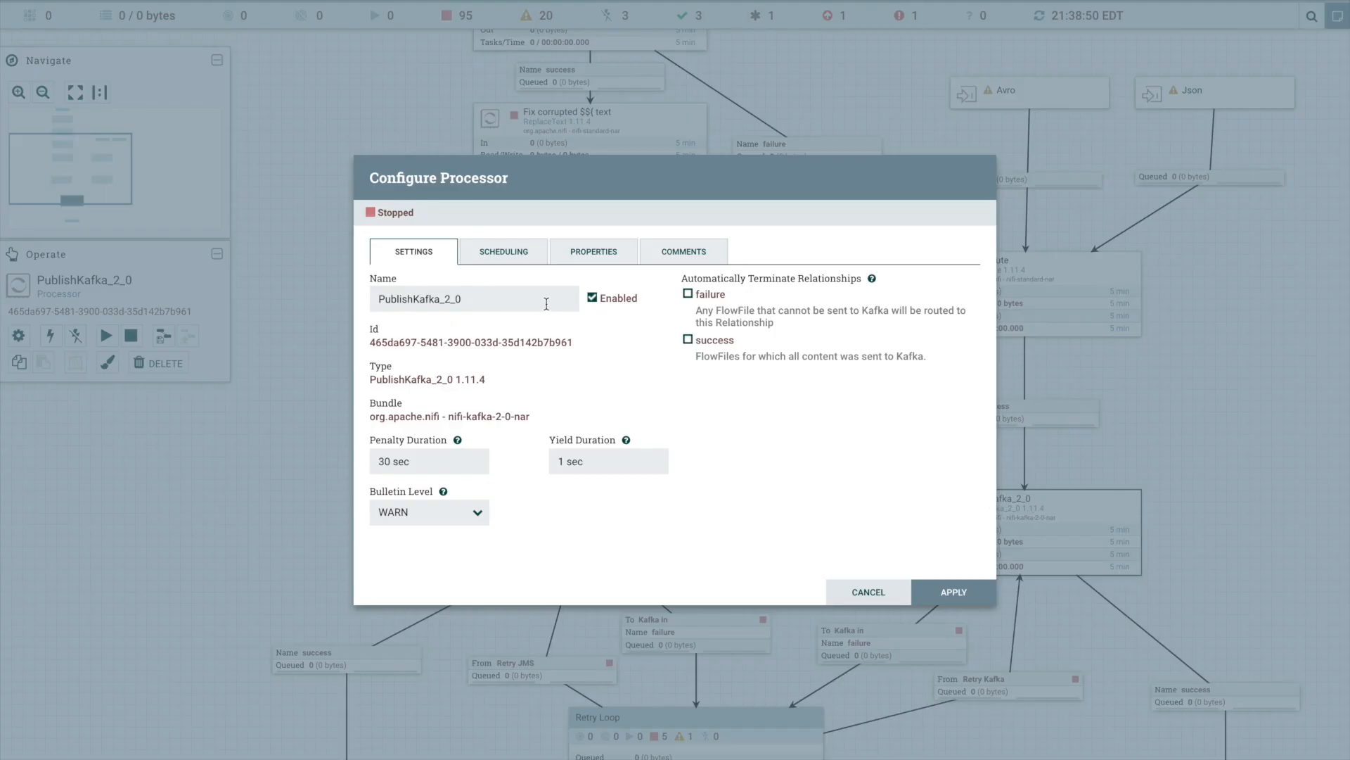
drag(548, 303, 82, 282)
text(Put to )
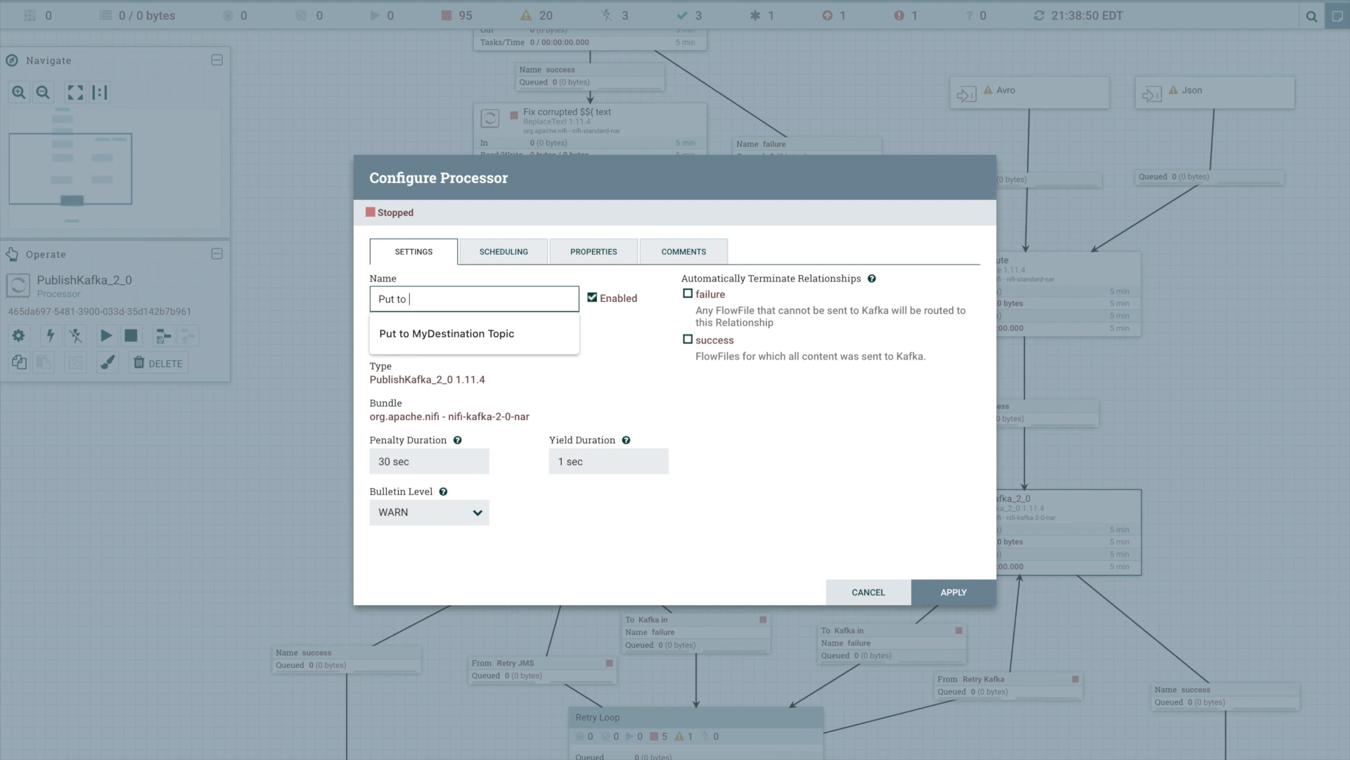
text(OtherDestinati)
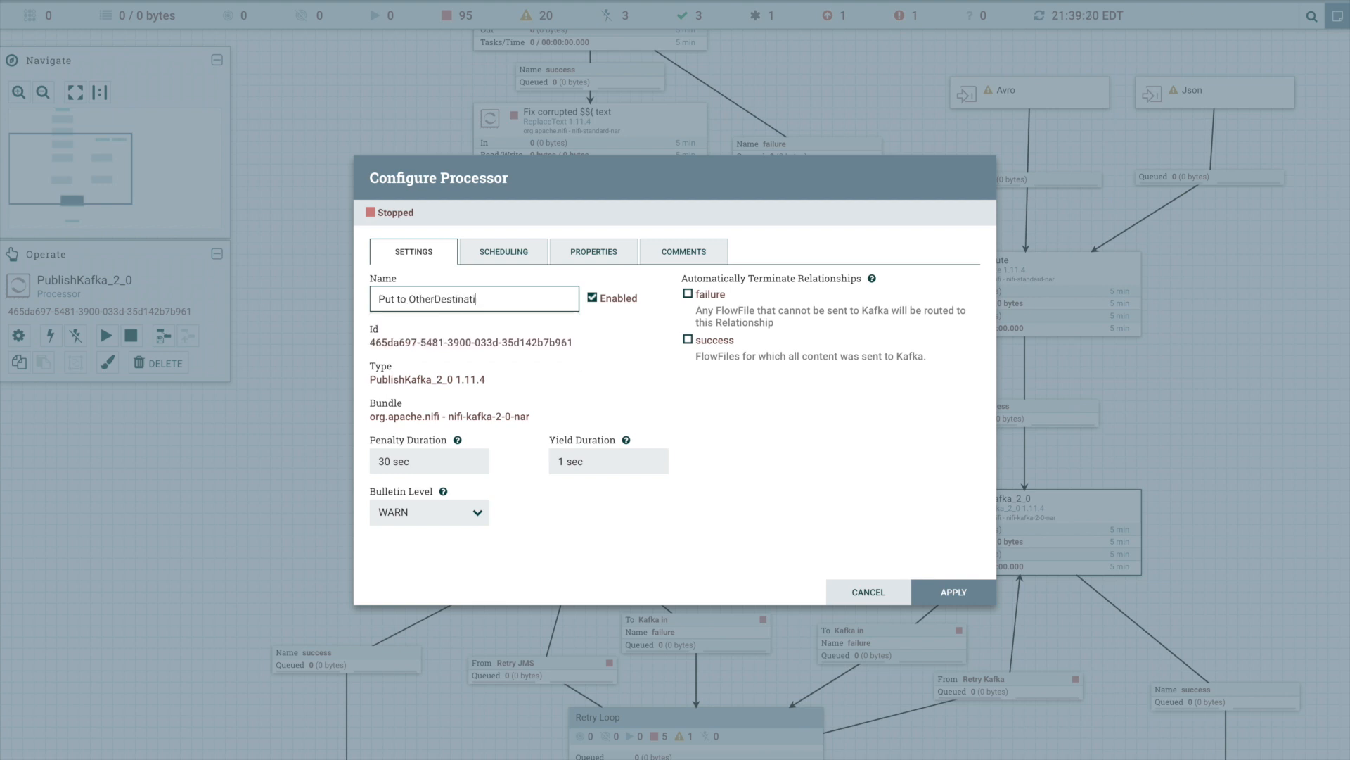
text(on Topic)
click(966, 591)
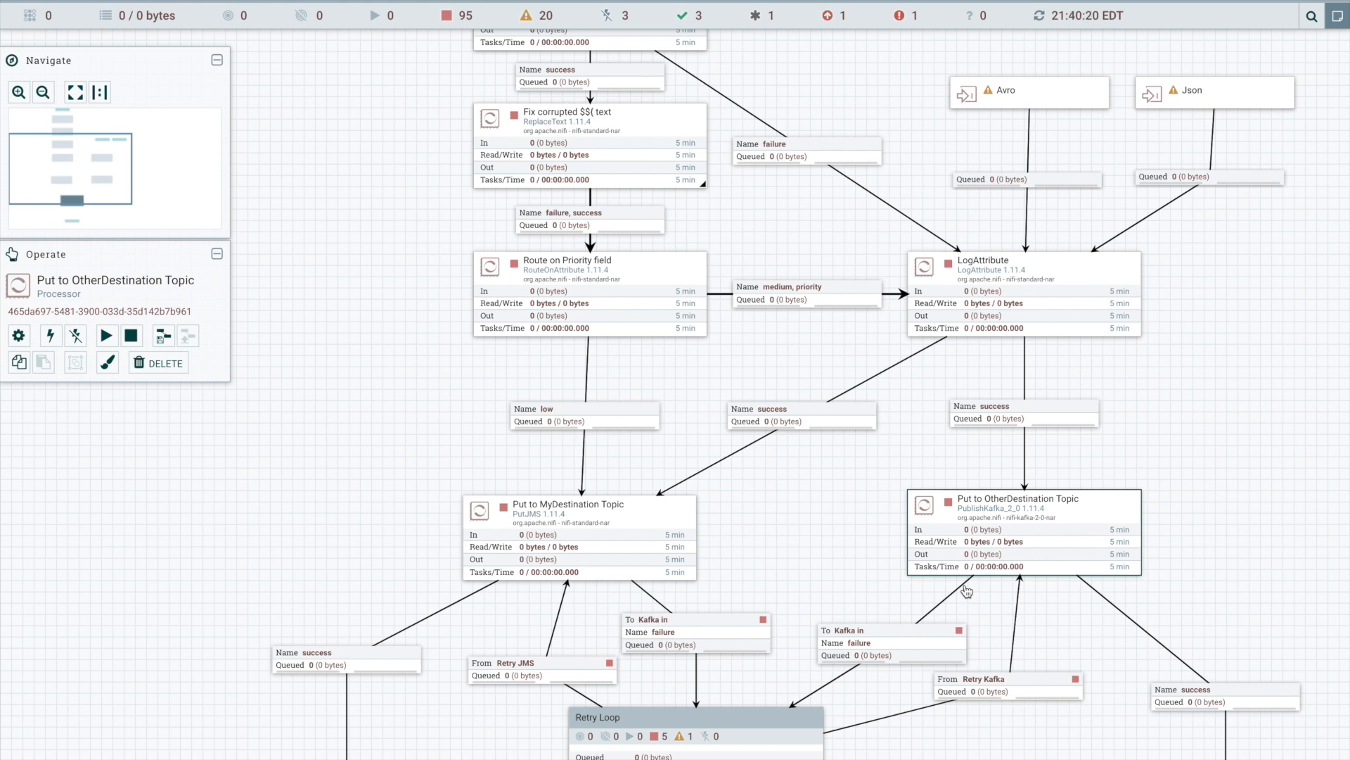
- Place a new label in the empty canvas area beside the Decompress if Necessary processor and set its font size to 24px
drag(317, 122, 362, 224)
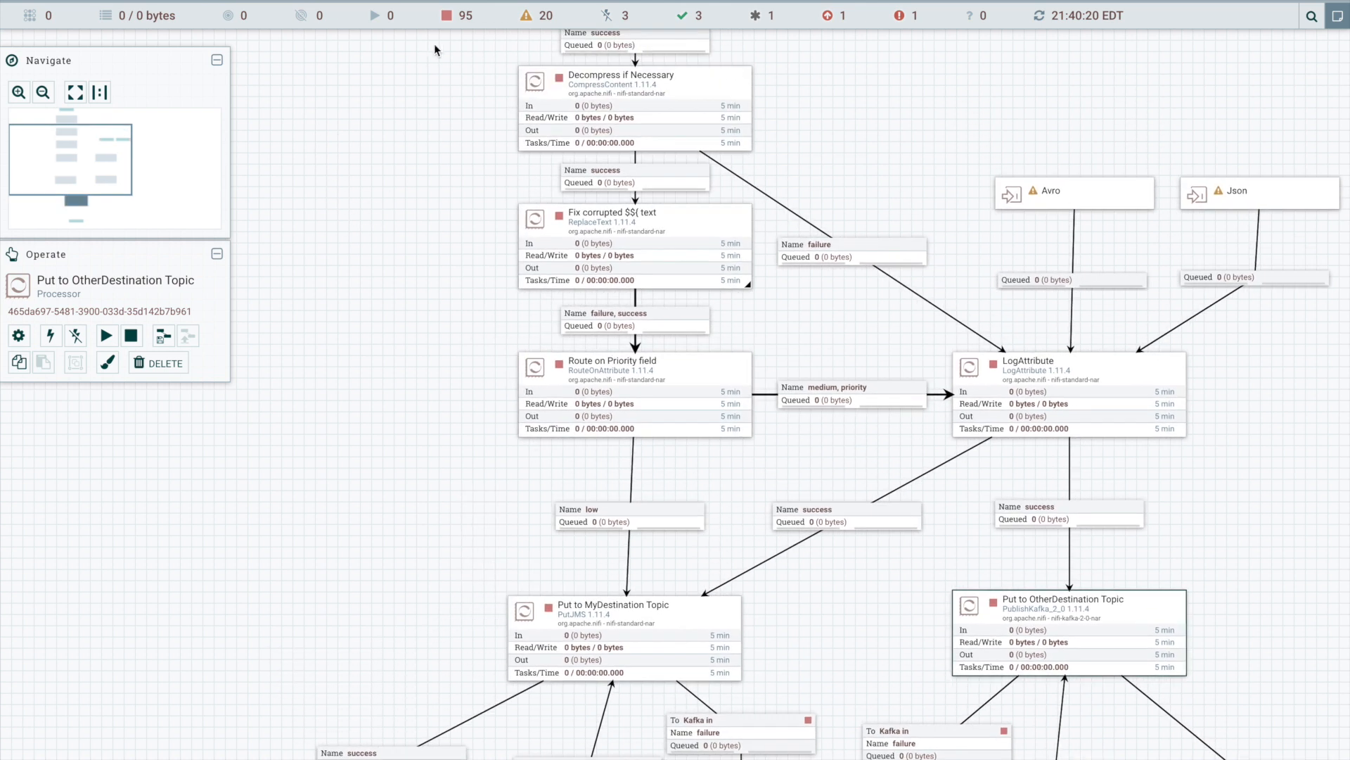
drag(460, 5, 272, 135)
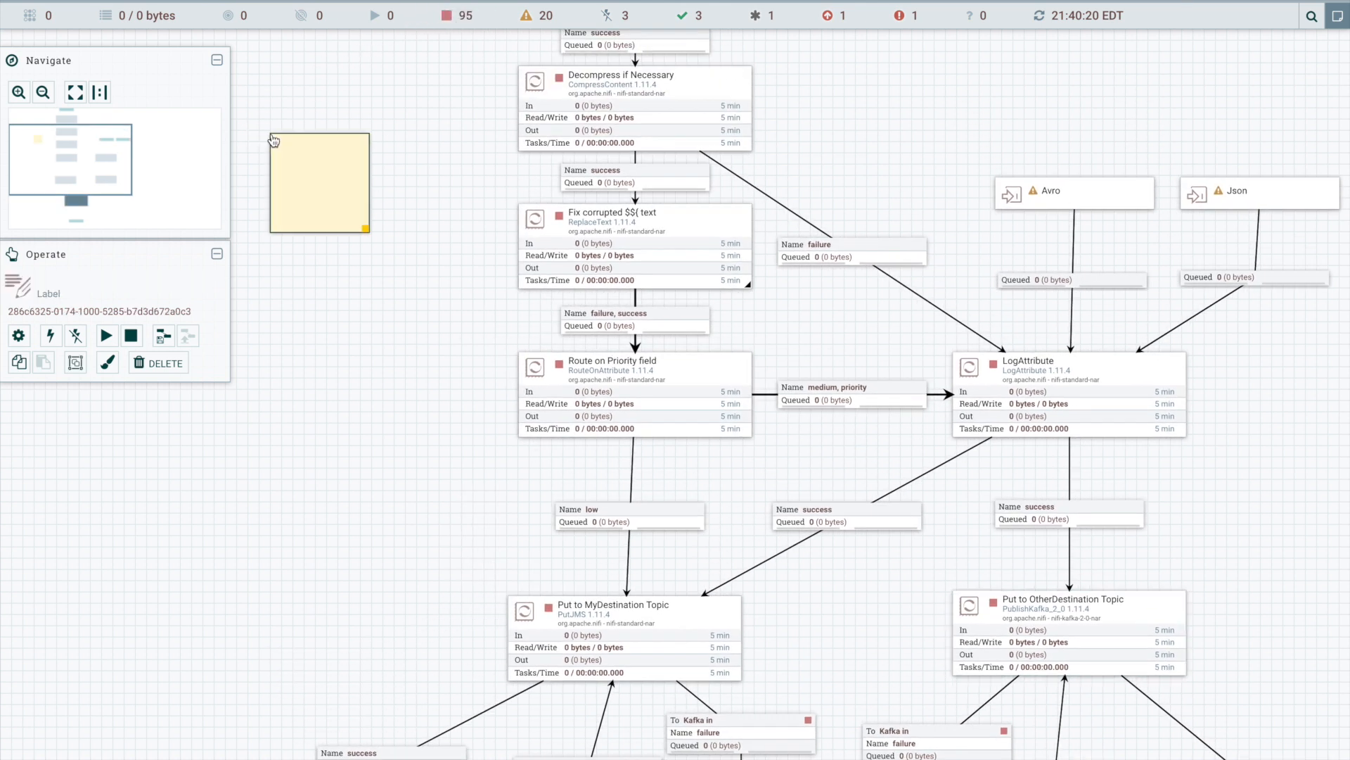
double_click(281, 143)
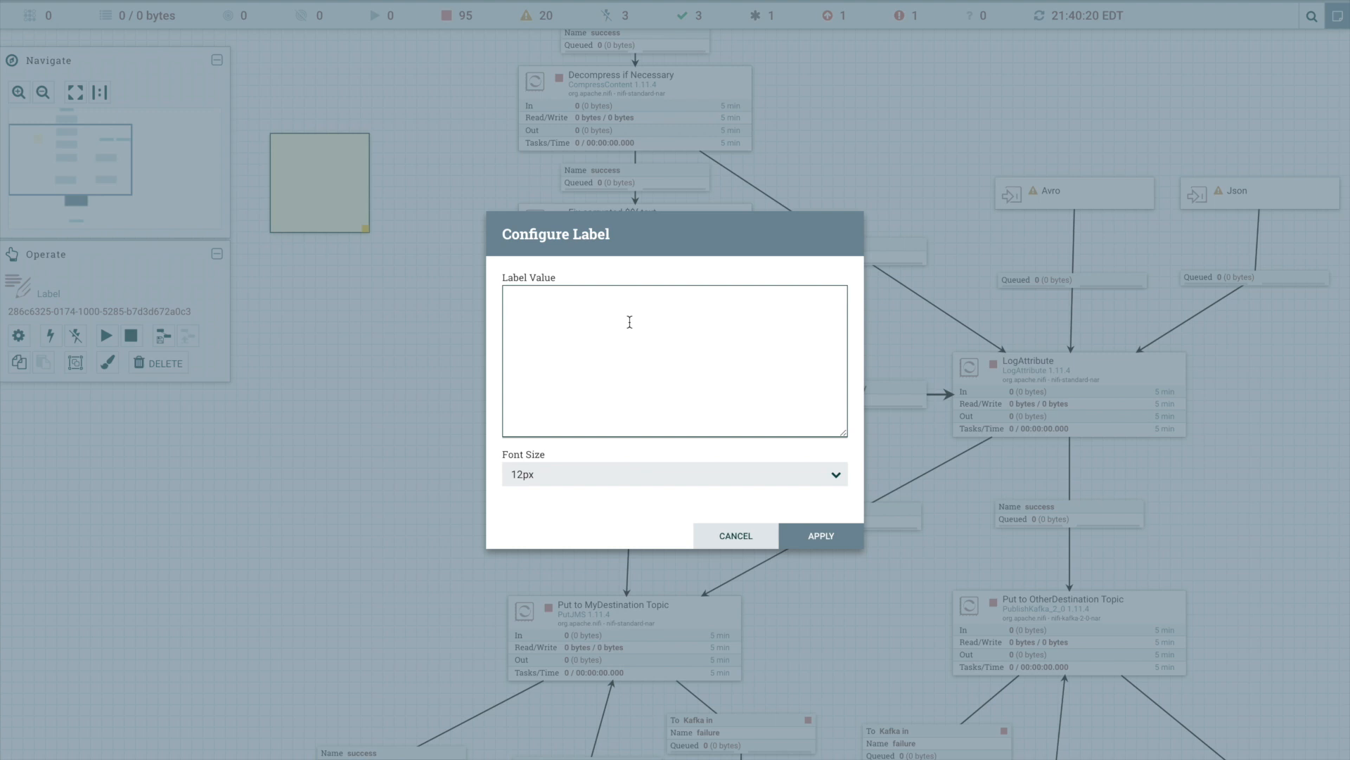
click(568, 476)
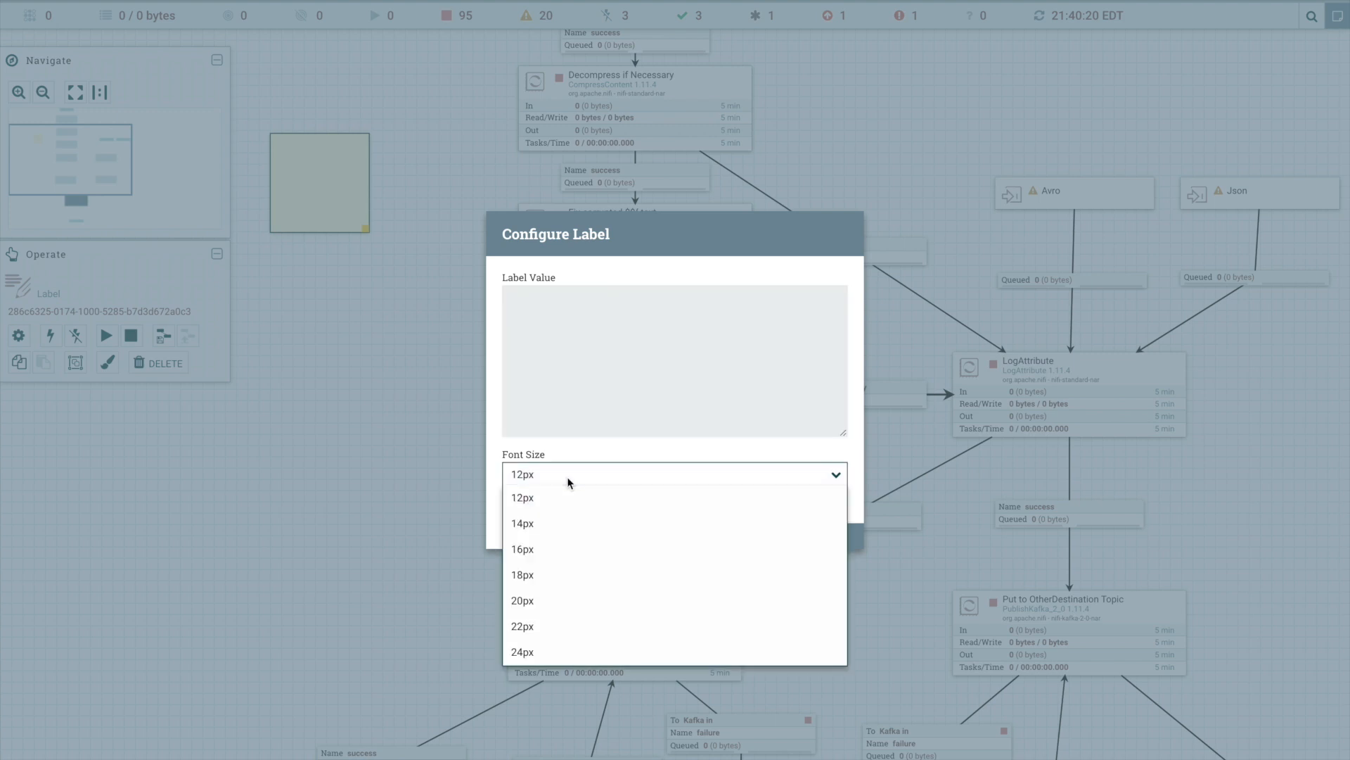
click(596, 648)
- Set the label text to "Remove these once the Source is fixed" on two lines, apply it, and enlarge the label alongside the processor column
click(636, 414)
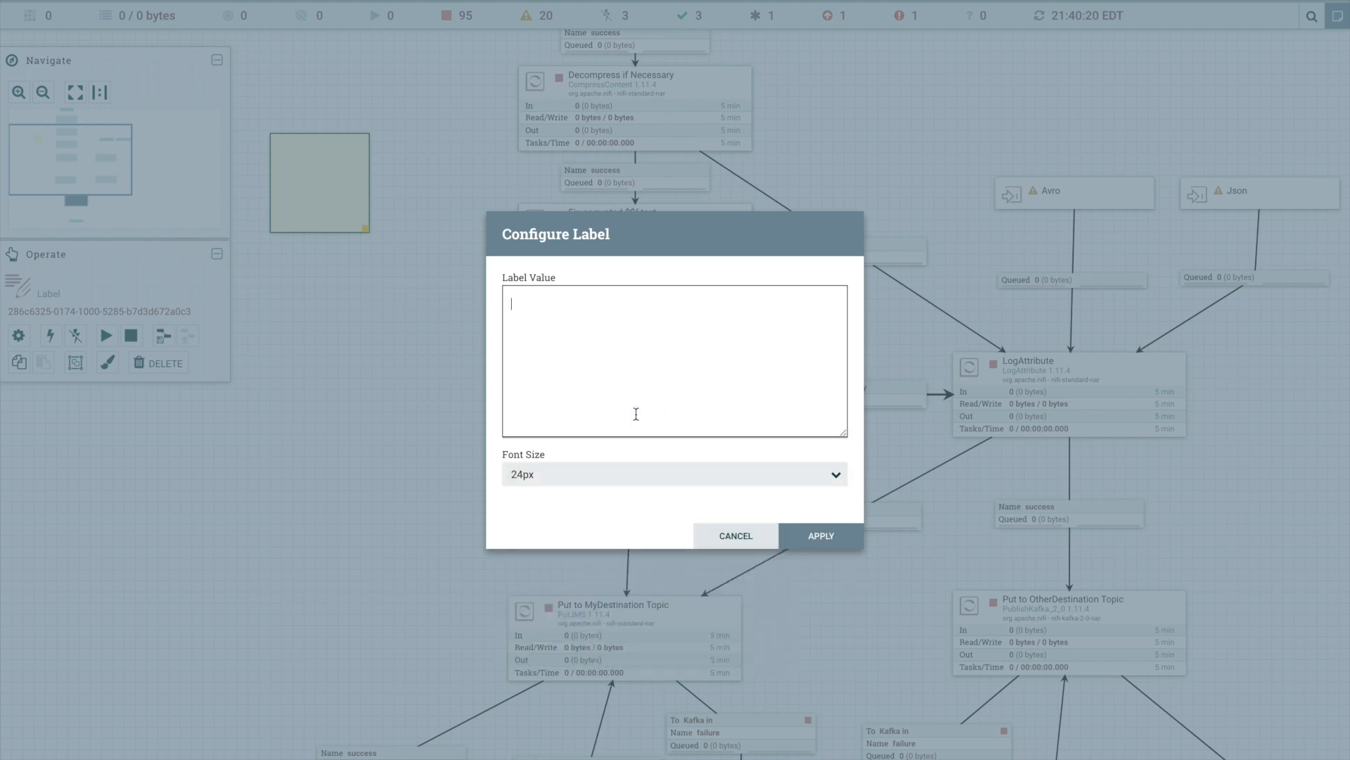
text(Remove these once the)
key(Return)
text(Source is )
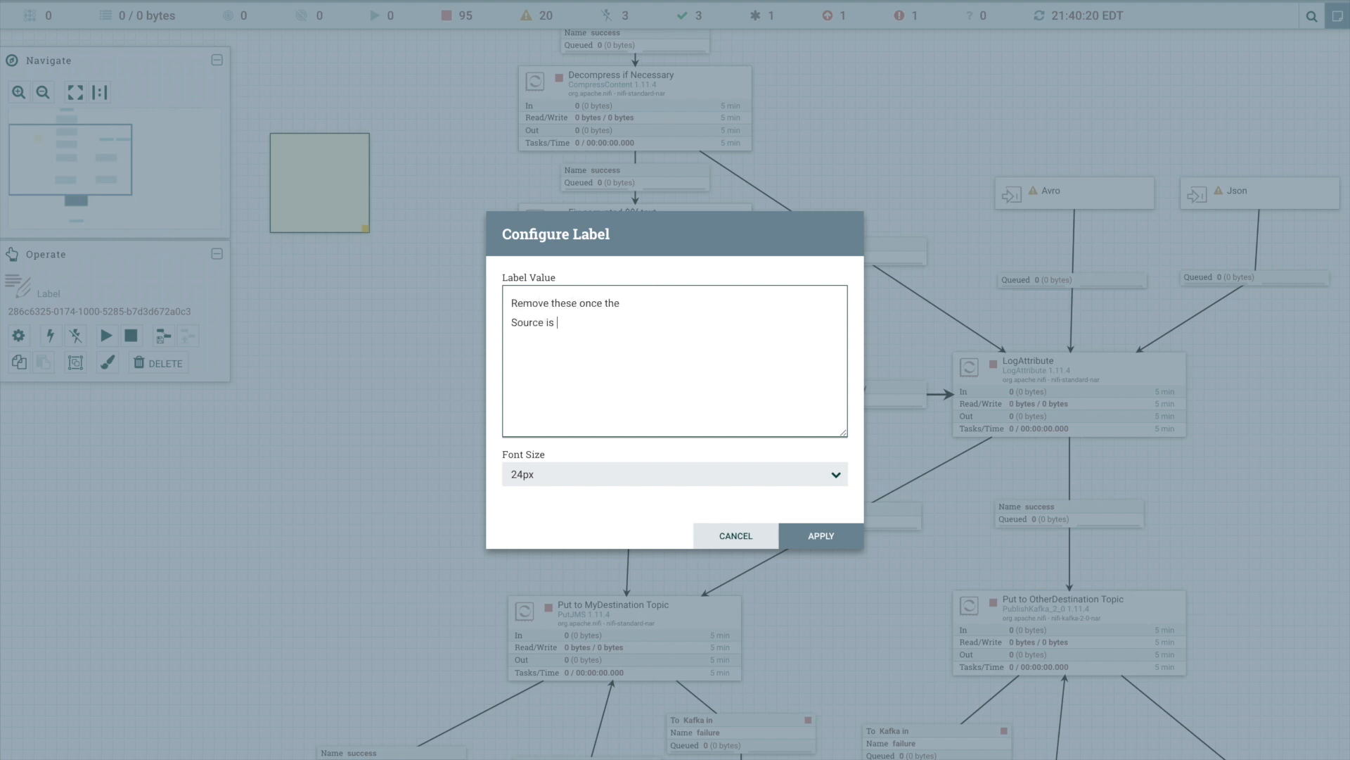
text(fixed)
click(820, 535)
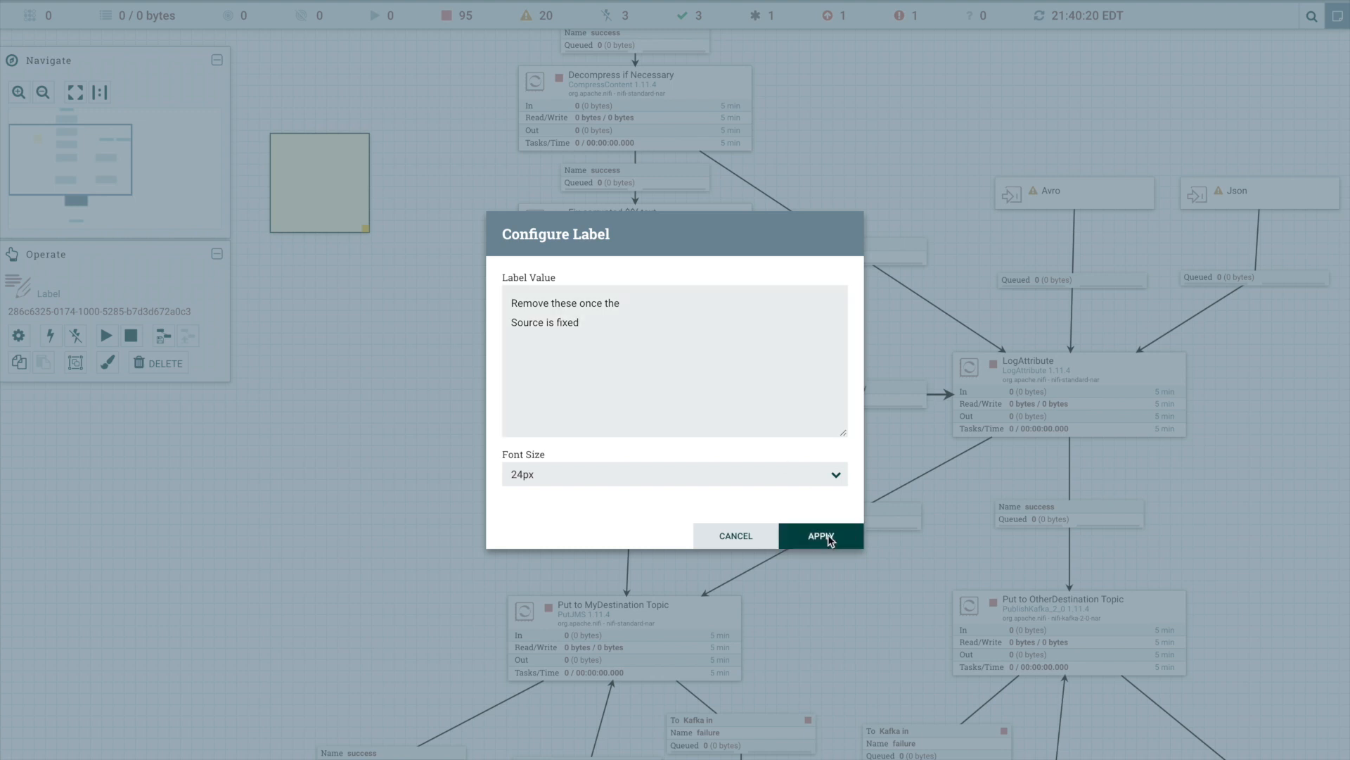
drag(360, 229, 483, 388)
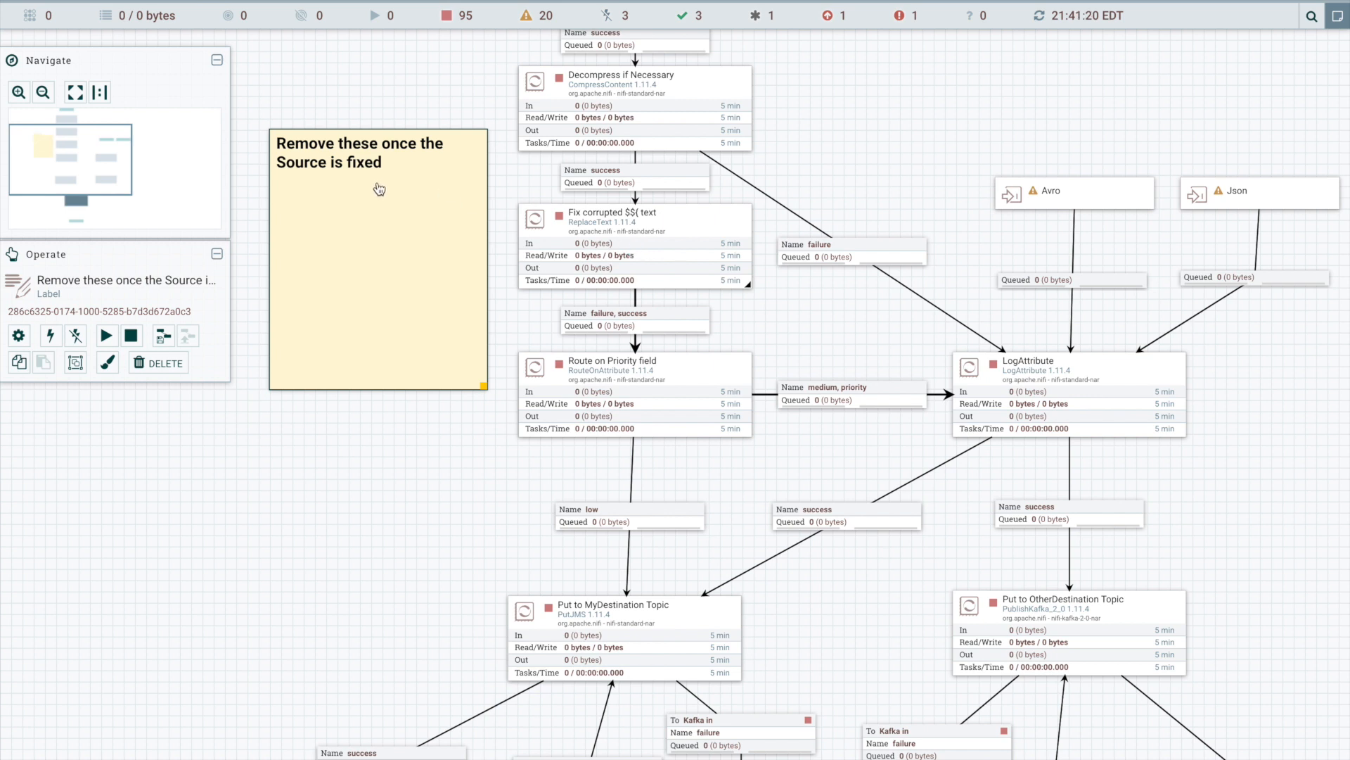
- Examine the overall flow layout and the label's readability at different zoom levels, from the full flow to individual processors
scroll(873, 201, down, 2)
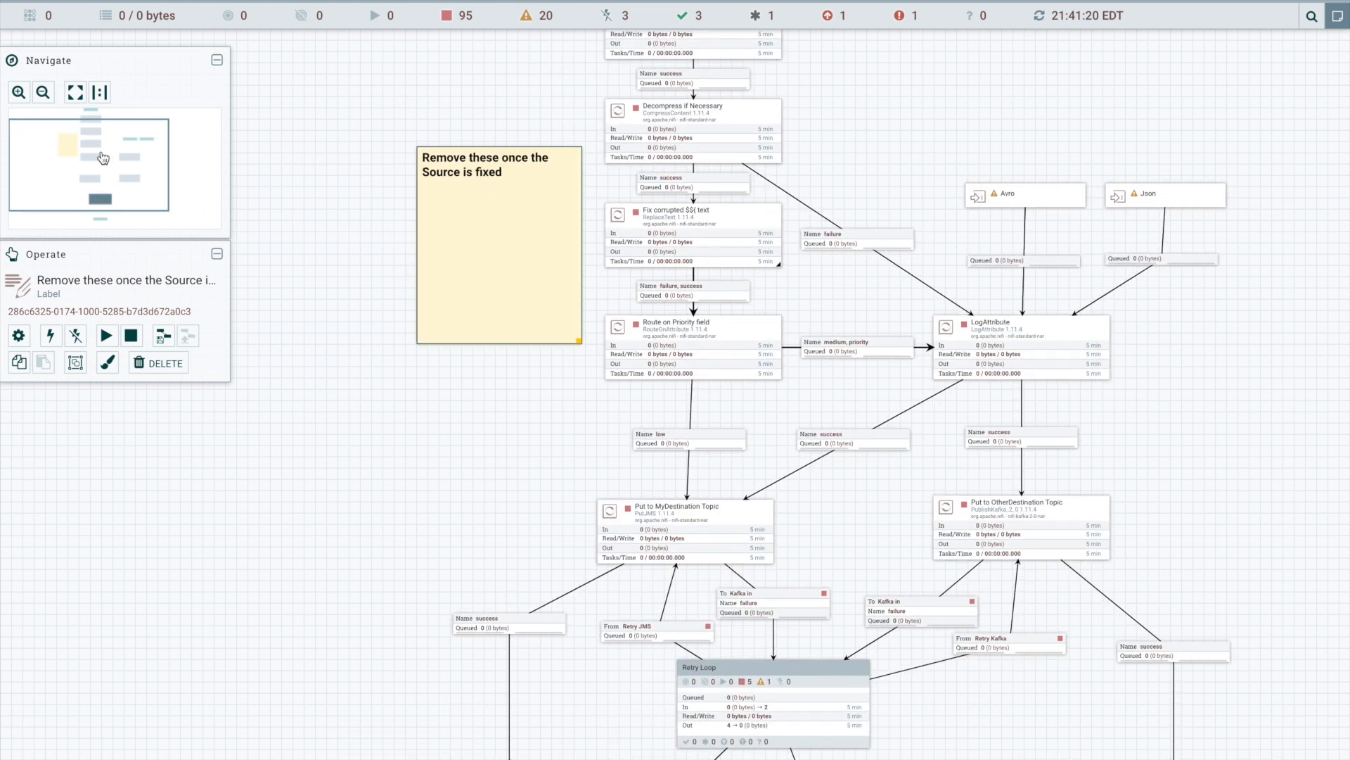
click(75, 92)
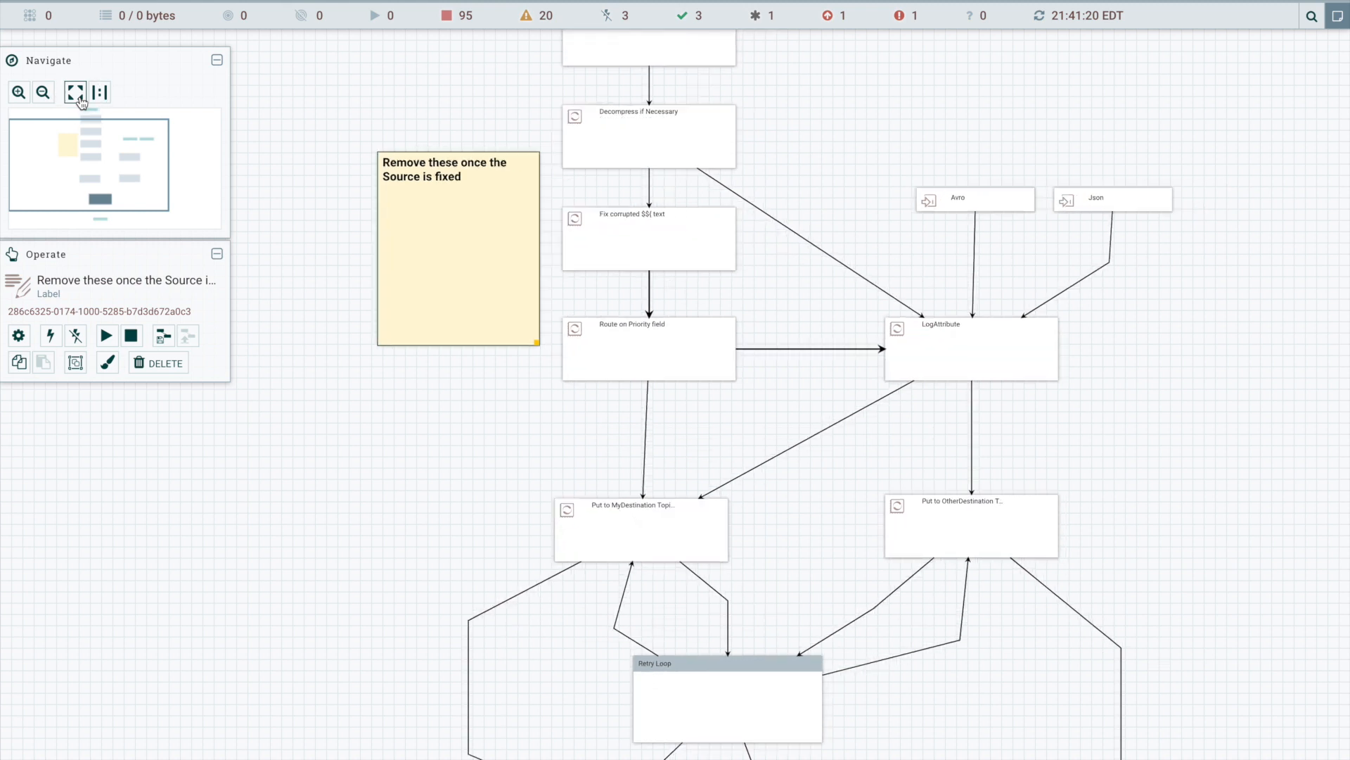
drag(420, 75, 618, 75)
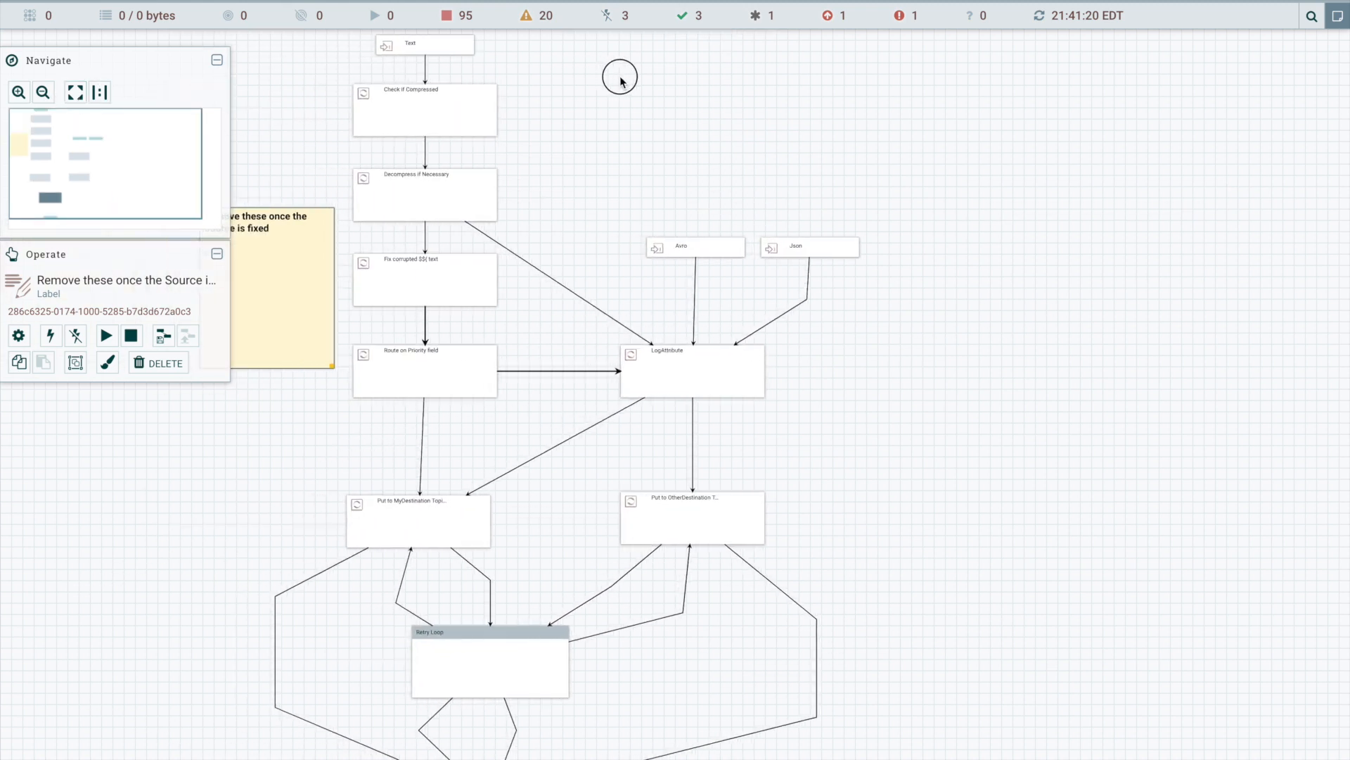
click(106, 94)
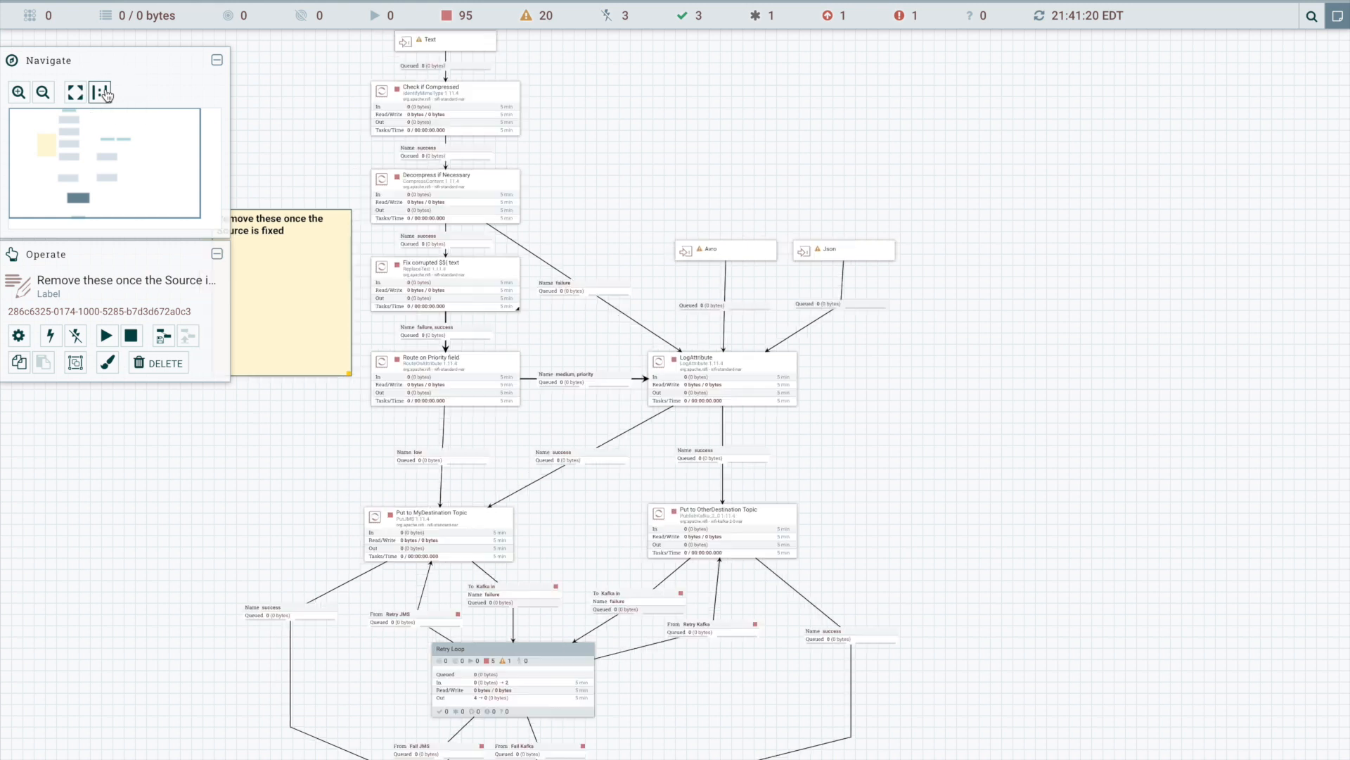
drag(654, 156, 338, 272)
scroll(901, 246, down, 3)
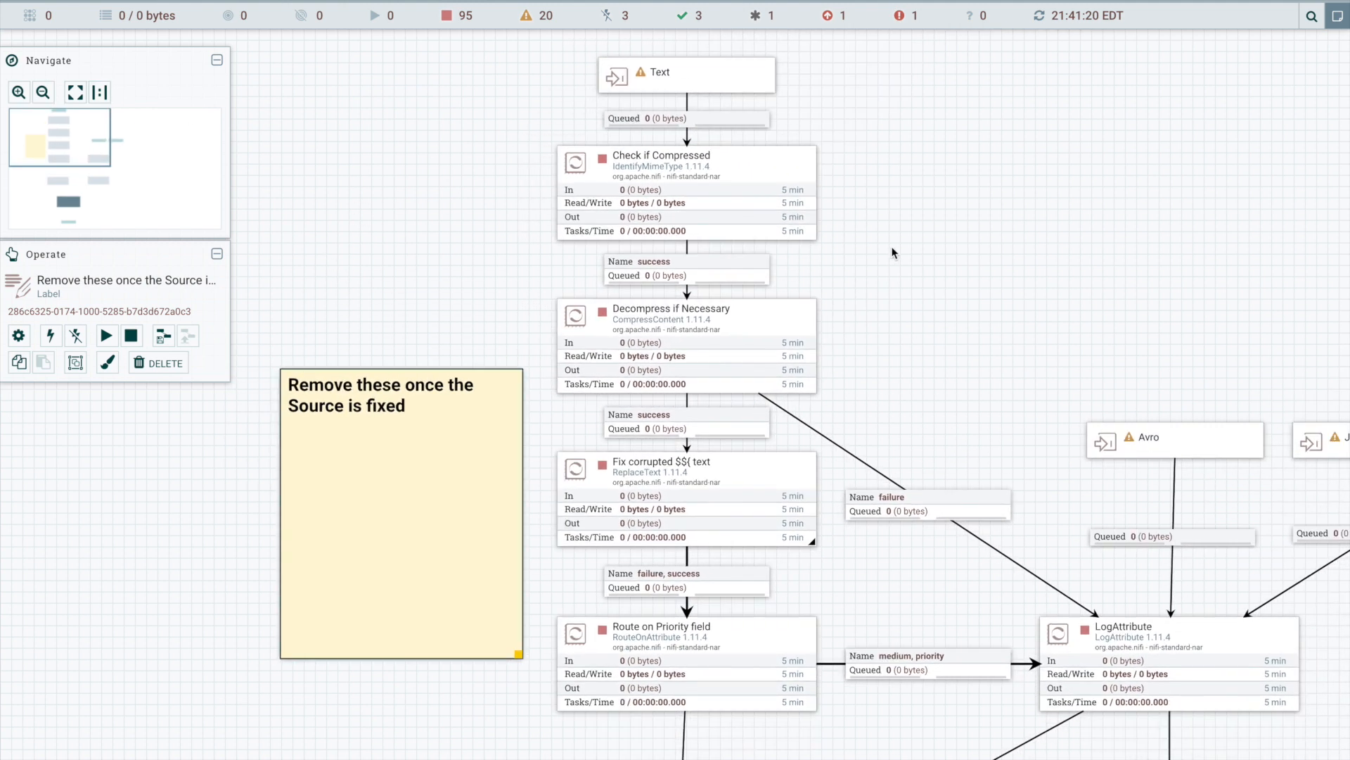
scroll(897, 252, down, 2)
drag(925, 226, 778, 177)
scroll(779, 185, down, 2)
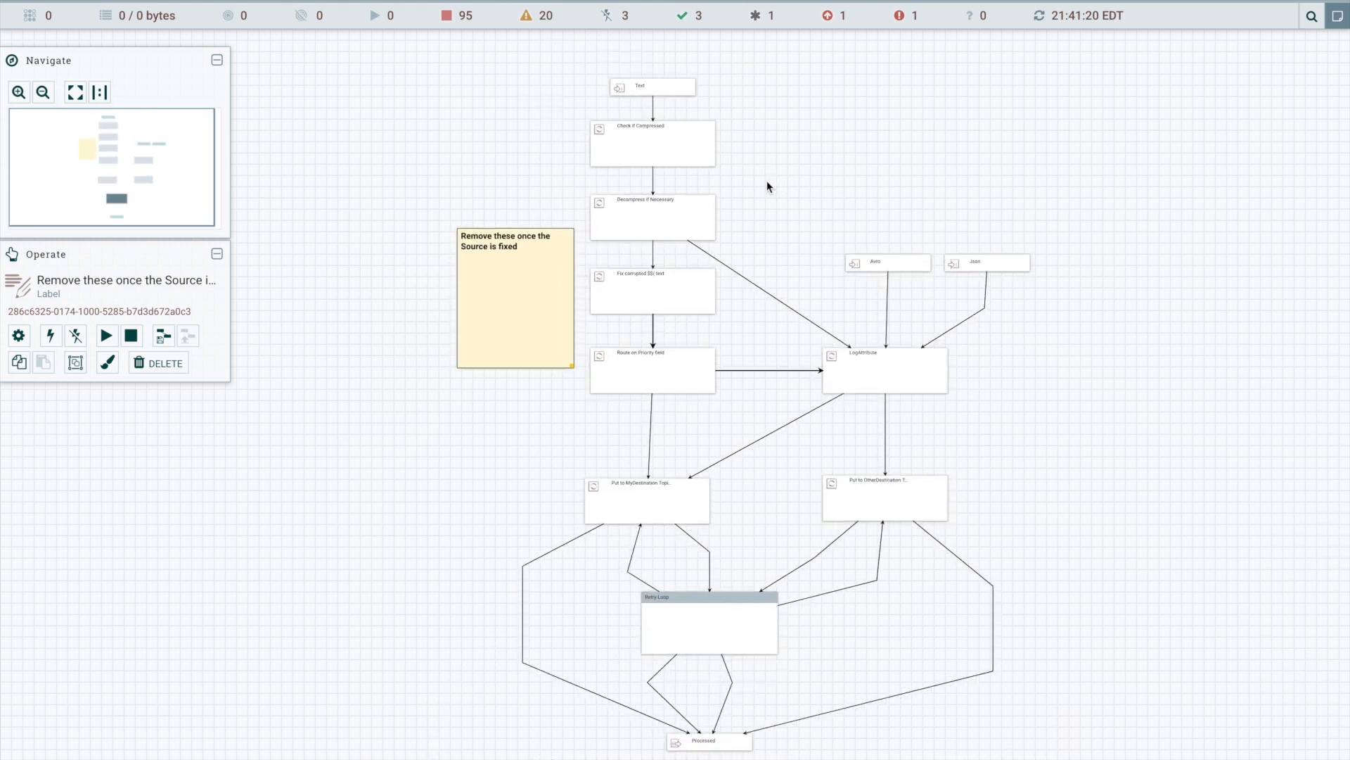
scroll(768, 185, up, 1)
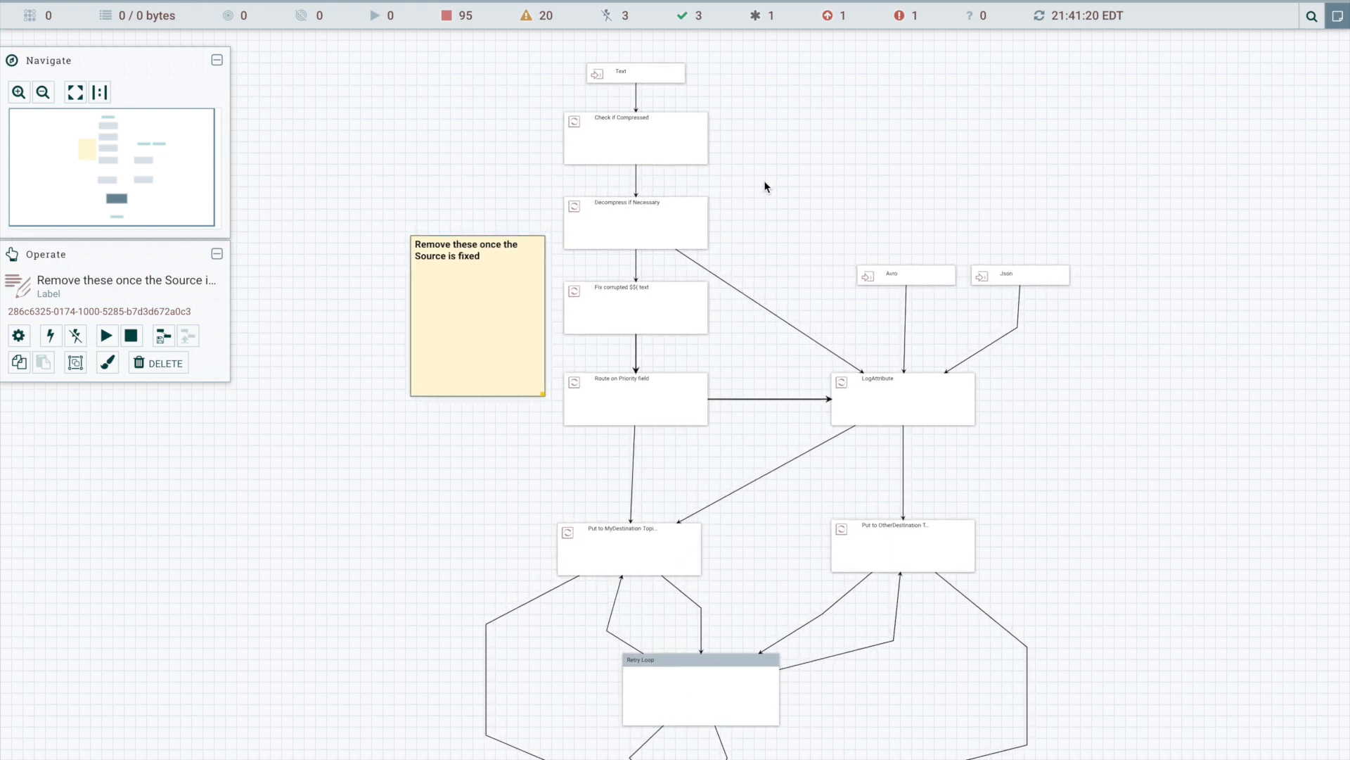
scroll(766, 184, up, 1)
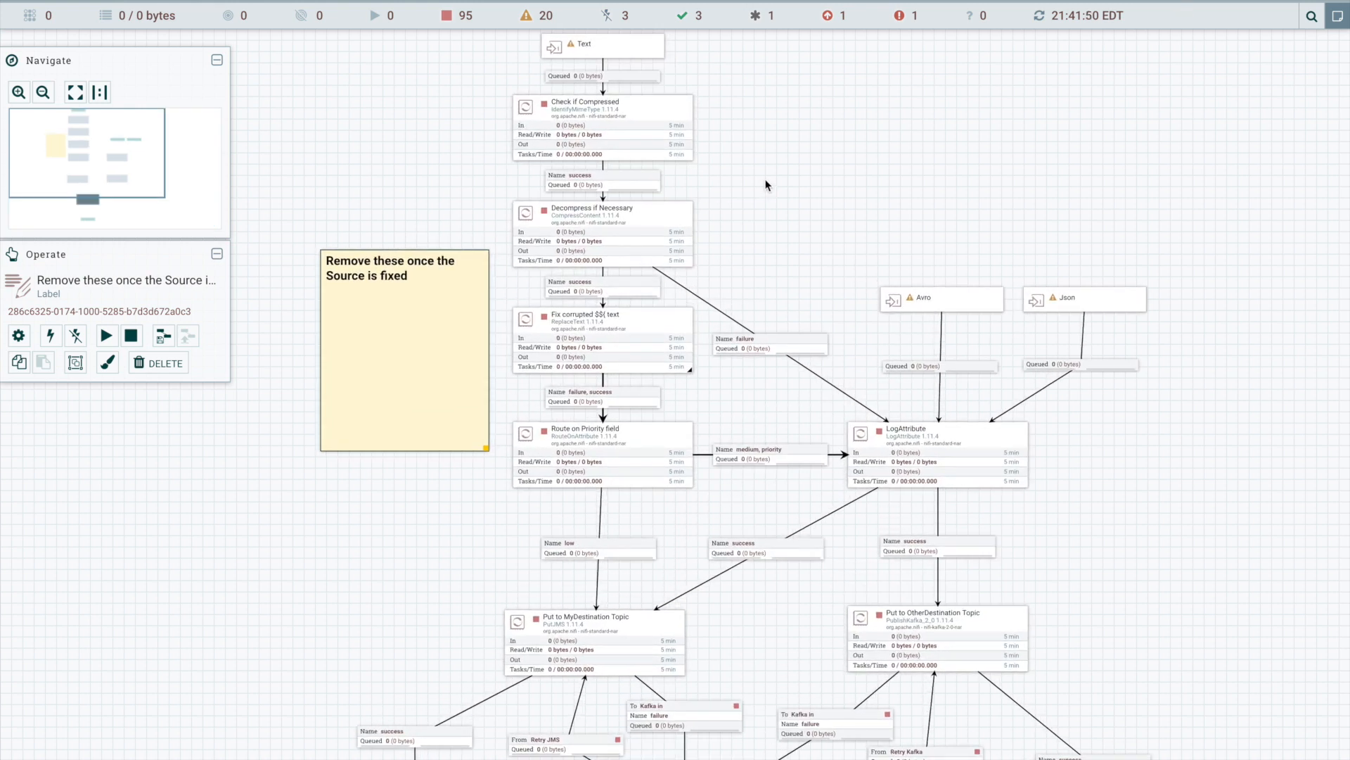
scroll(763, 186, up, 1)
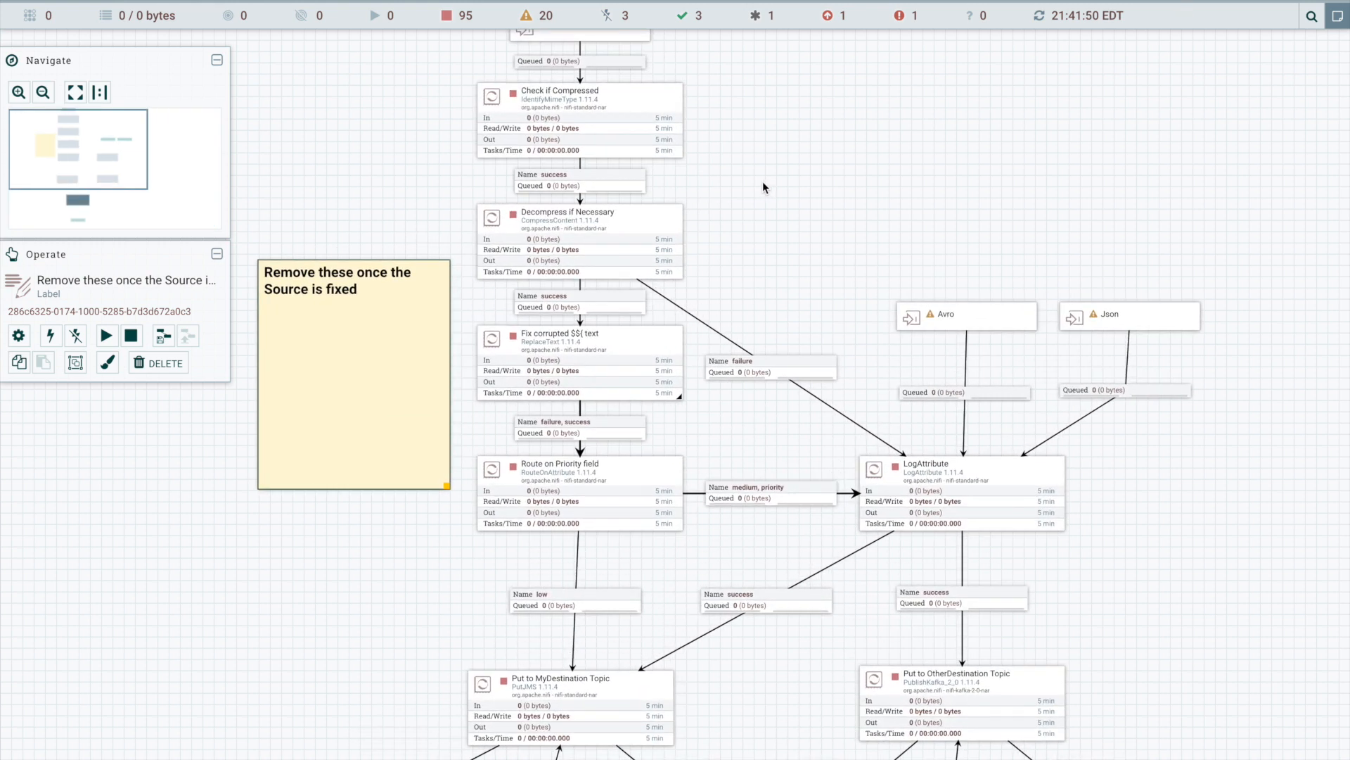